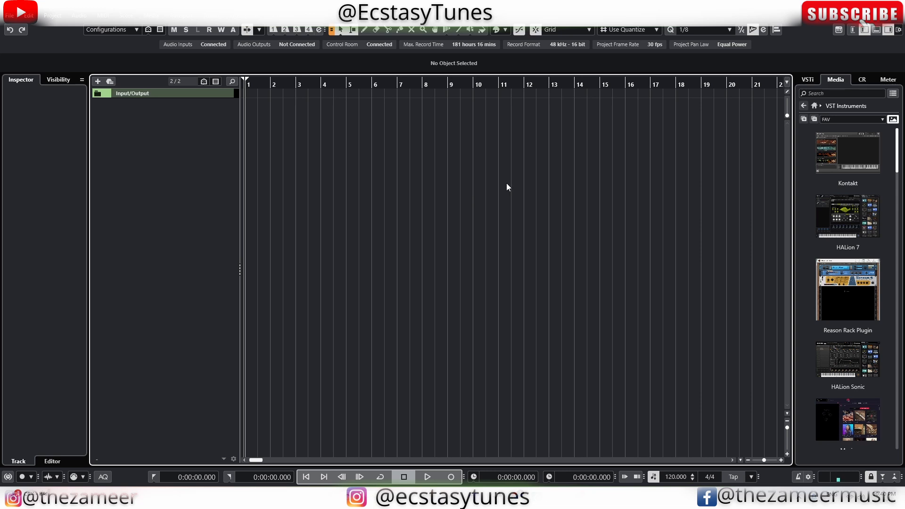
- Widen the Media rack and return from VST Instruments to the media home page
drag(795, 200, 768, 203)
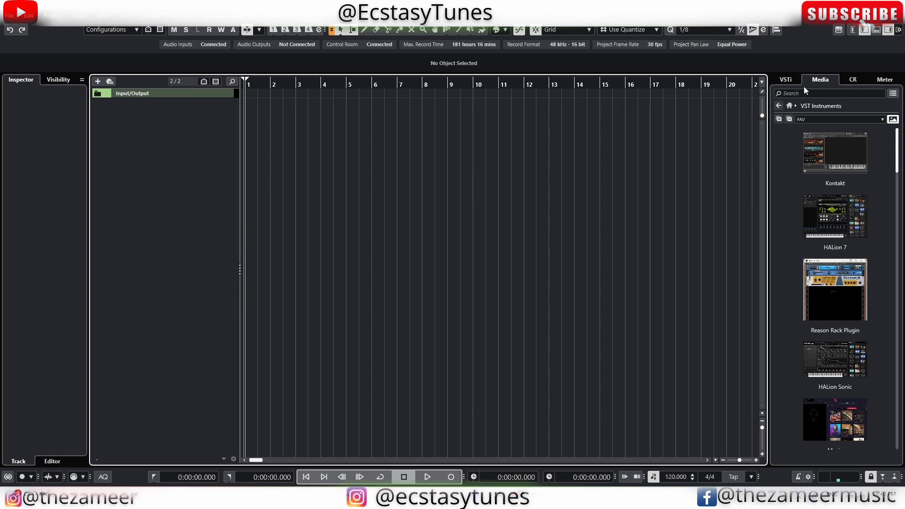
click(778, 105)
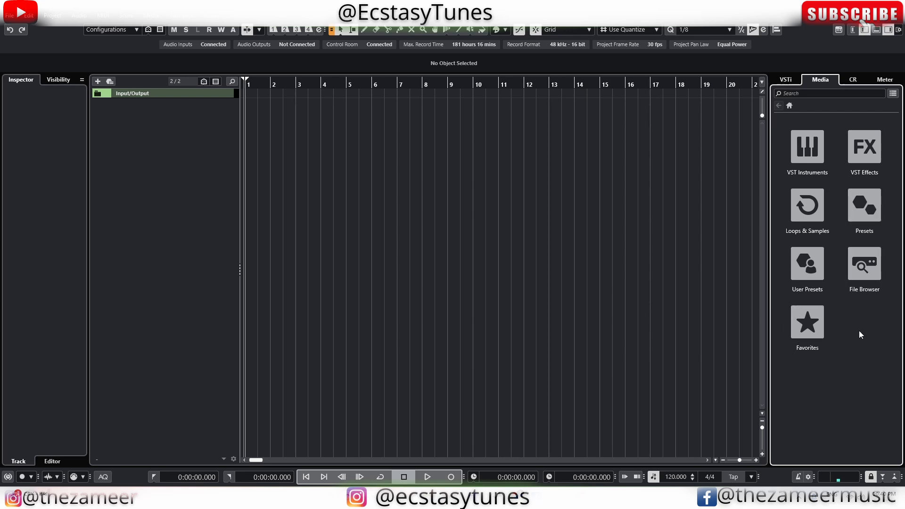
- Look through the libraries in the Loops & Samples category and return to the media home page
click(796, 235)
click(790, 106)
click(808, 212)
scroll(848, 255, down, 1)
scroll(823, 187, up, 1)
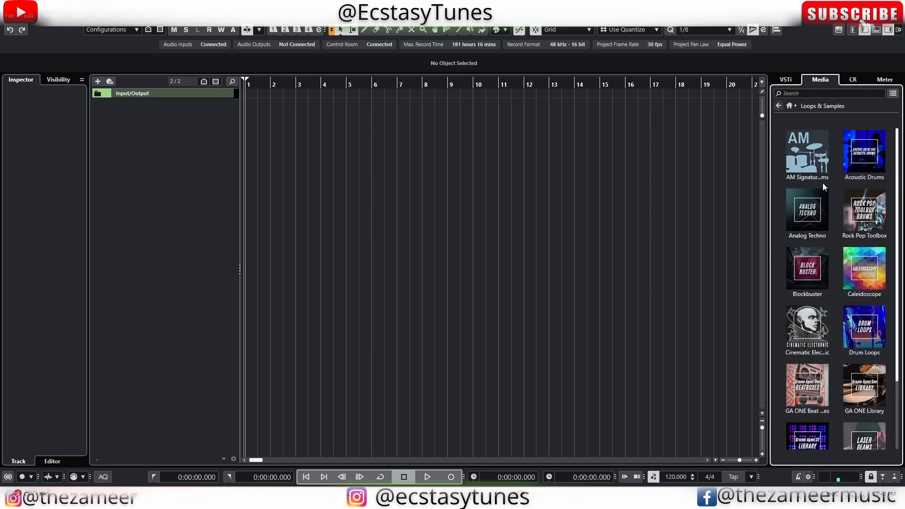
click(784, 106)
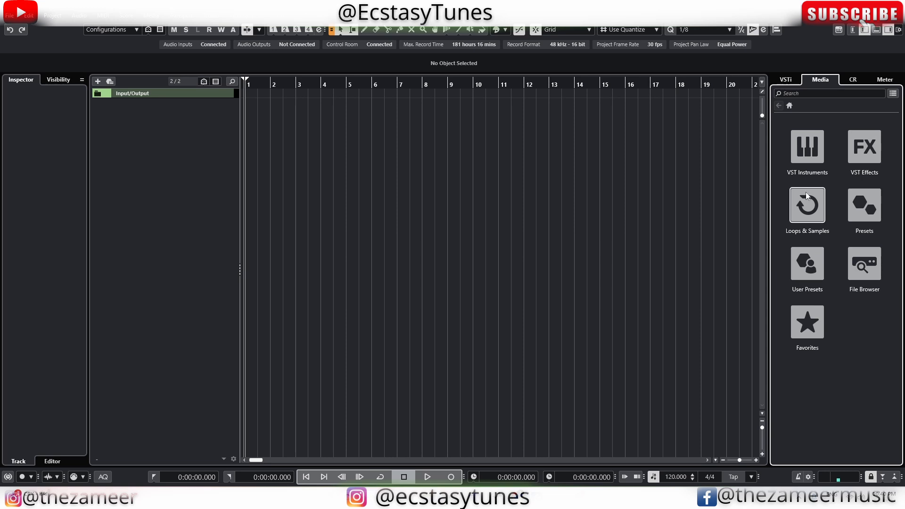
click(810, 216)
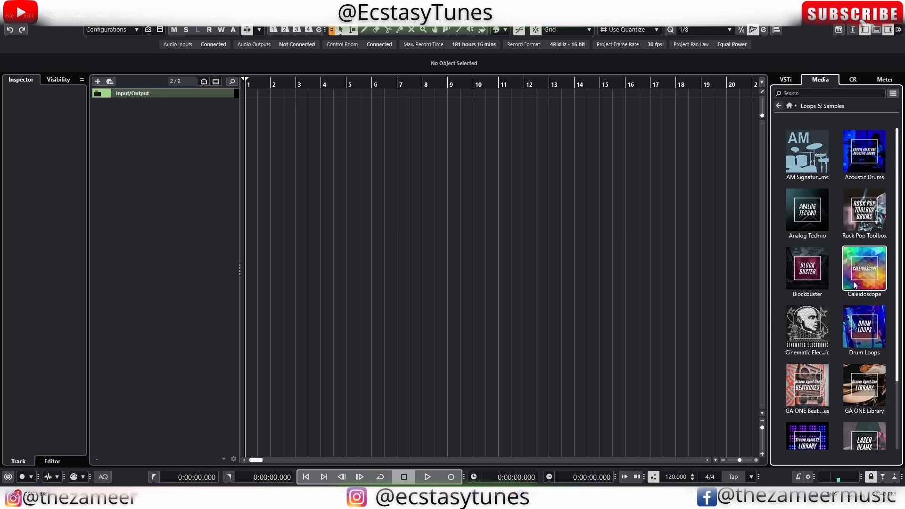
scroll(869, 293, down, 1)
scroll(834, 199, up, 1)
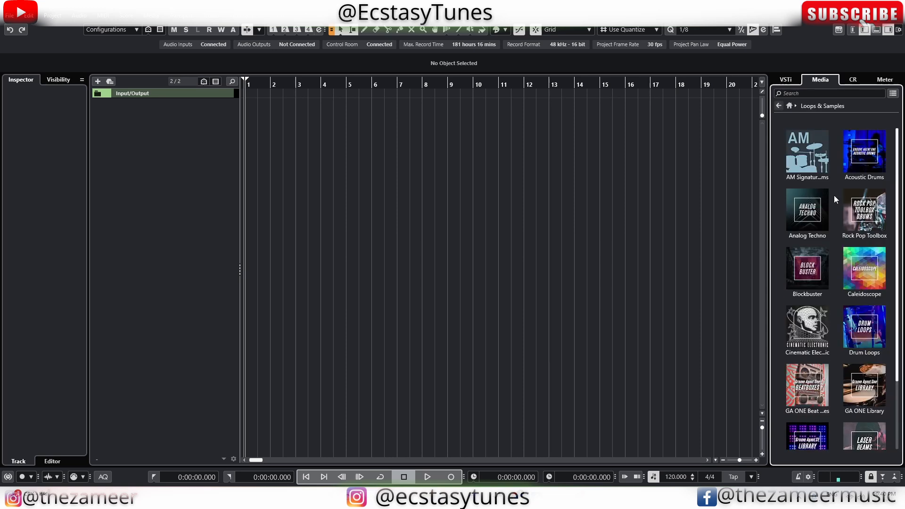
click(778, 108)
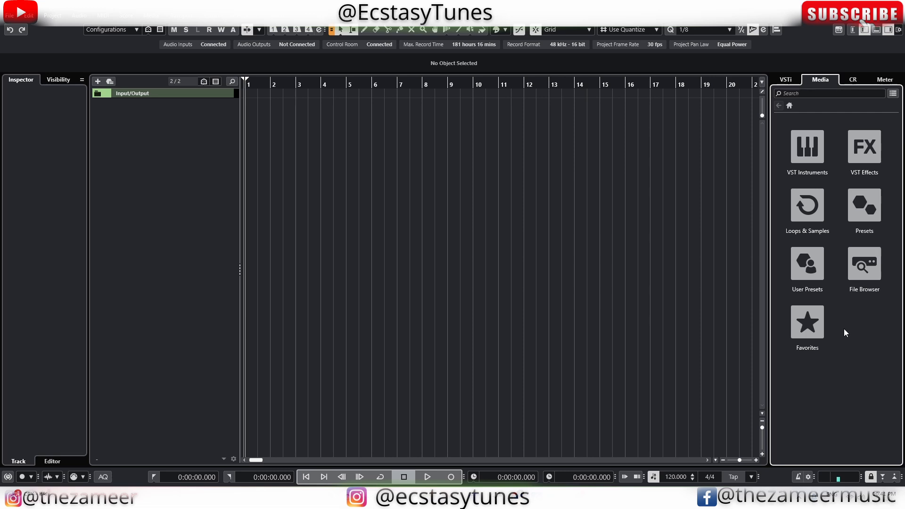
- Open the File Browser, expand This Computer and drive E:, and show the contents of its Battery samples folder
click(864, 261)
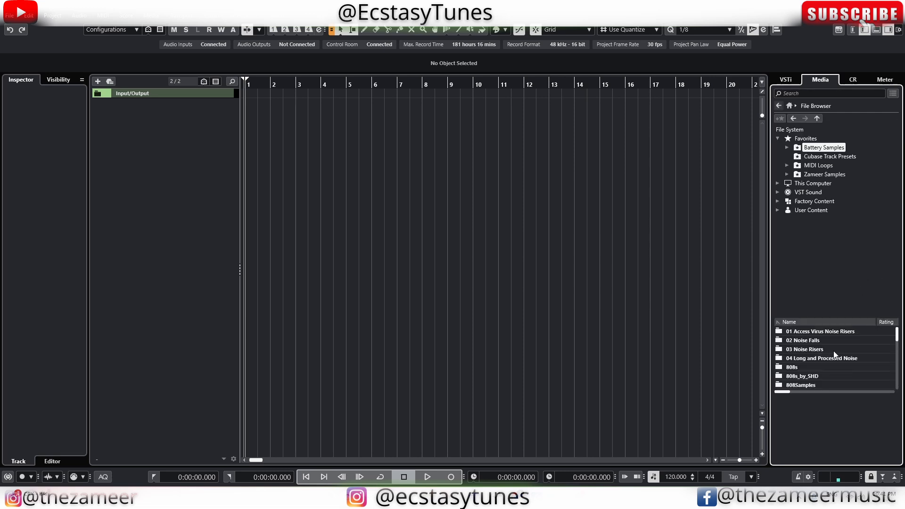
click(777, 183)
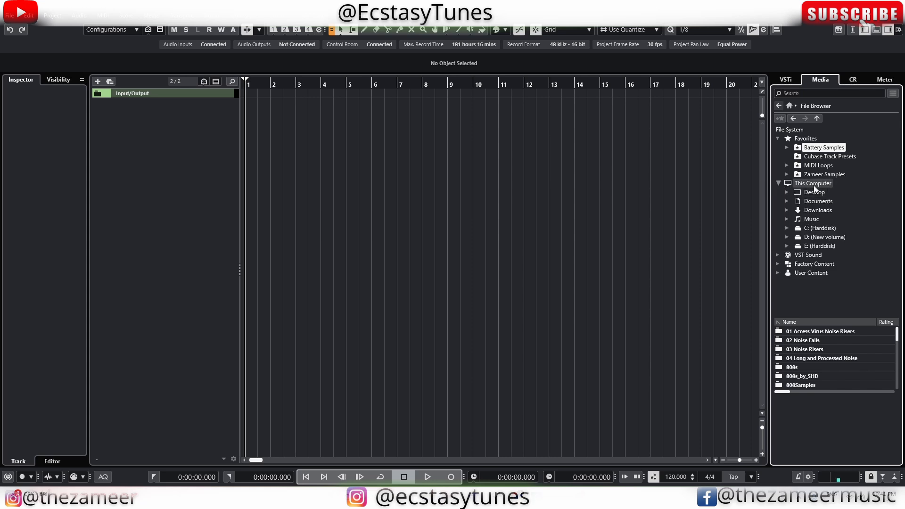
click(815, 245)
click(787, 245)
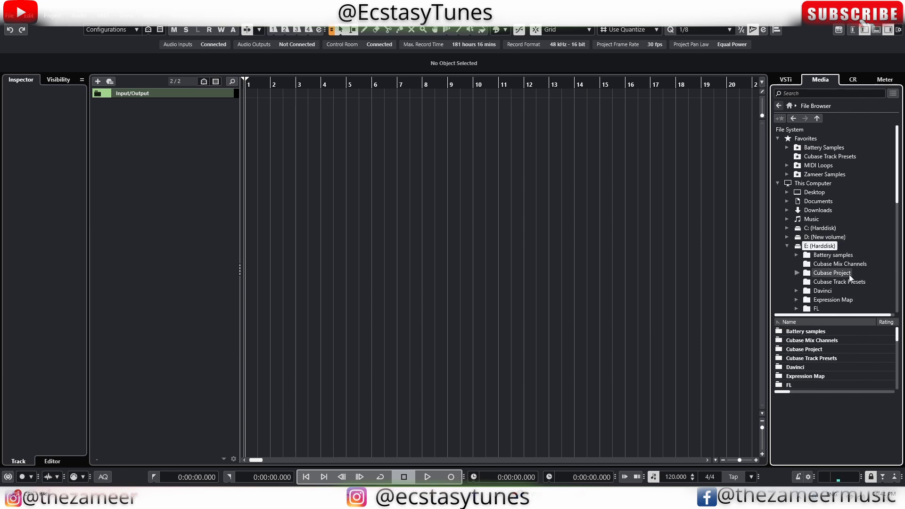
scroll(842, 266, down, 2)
scroll(848, 266, up, 3)
click(822, 255)
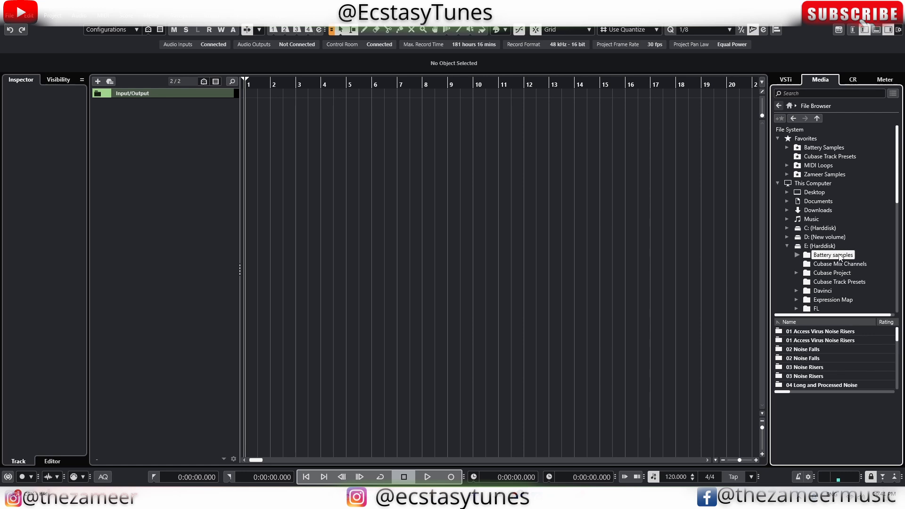
- Check the Add Favorite option for the Battery samples folder on drive E: without applying it
click(808, 184)
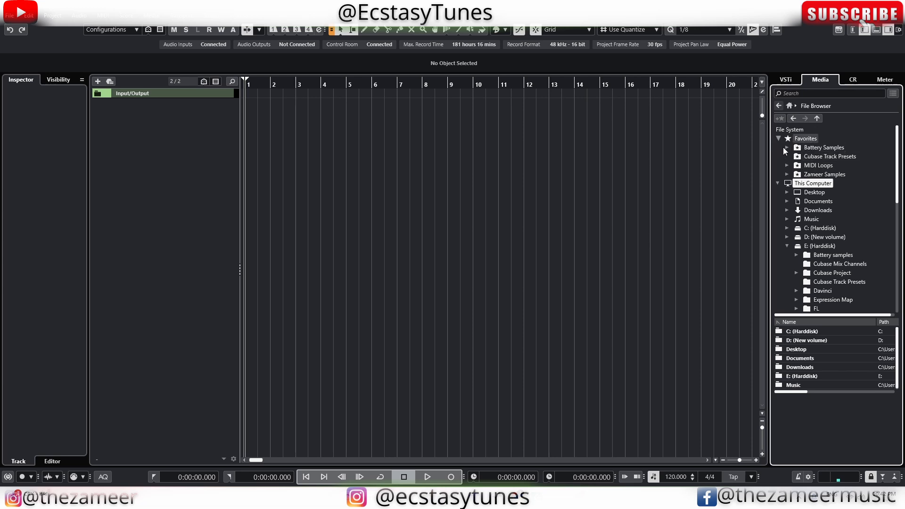
click(826, 259)
right_click(826, 259)
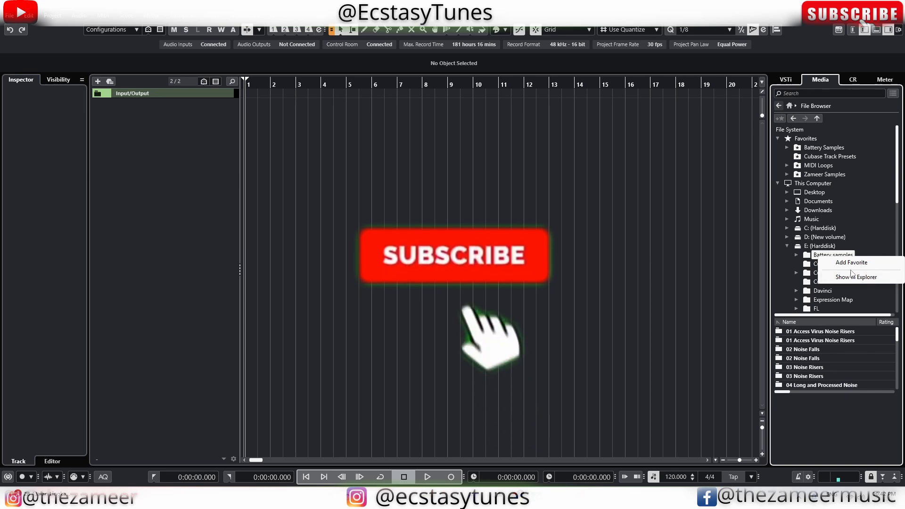
click(809, 144)
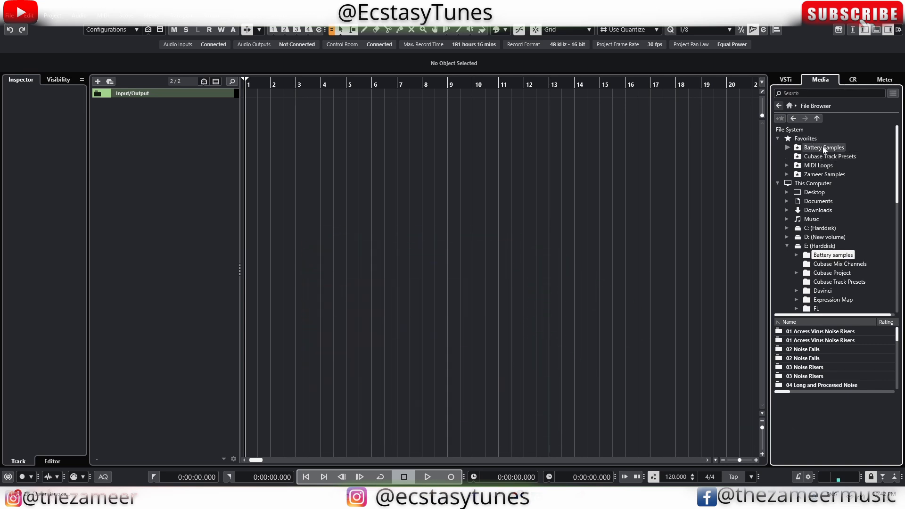
- Examine the contents of the Battery Samples favorite, briefly expanding its subfolders and collapsing them again
click(823, 148)
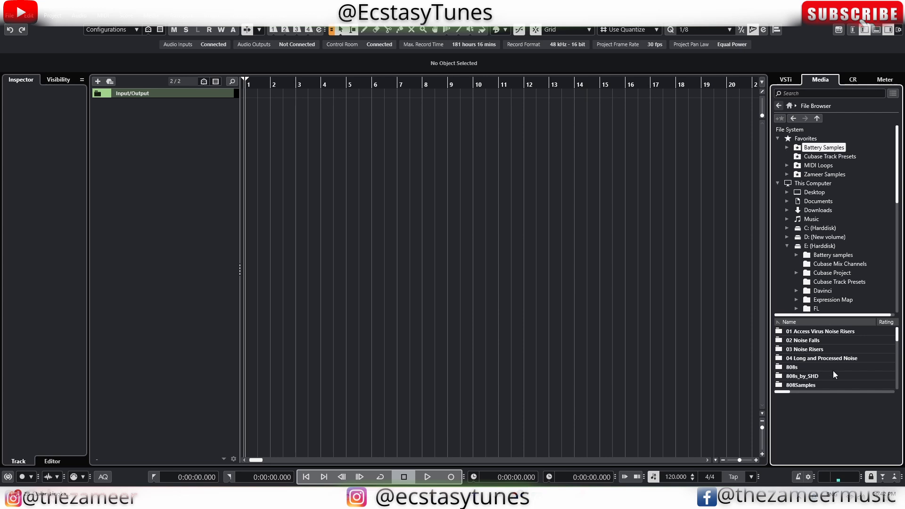
scroll(833, 349, down, 5)
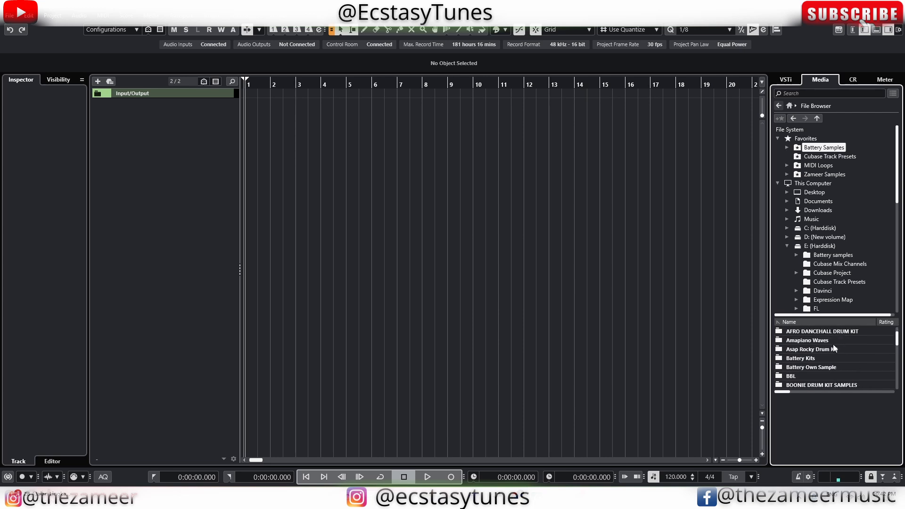
scroll(832, 346, up, 4)
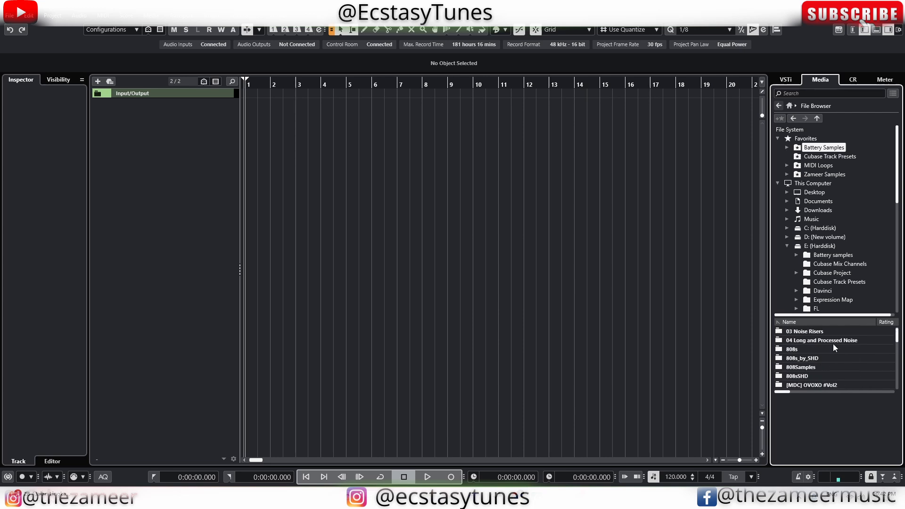
click(786, 147)
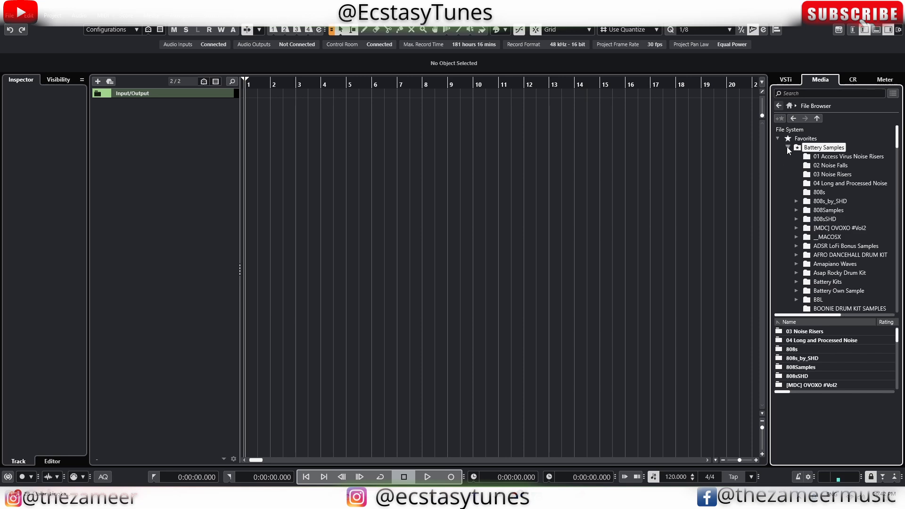
click(787, 148)
click(787, 148)
click(787, 147)
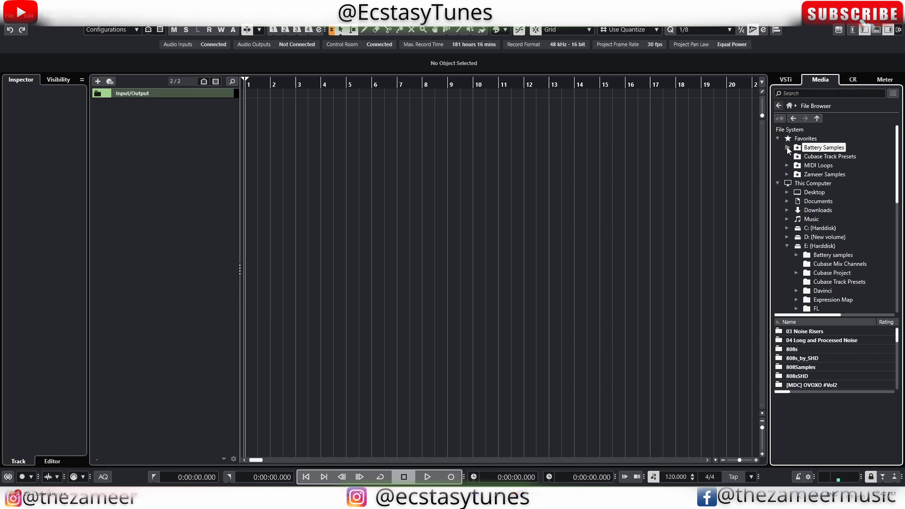
- Update the Battery Samples favorite and check its subfolders, leaving the folder collapsed
right_click(821, 149)
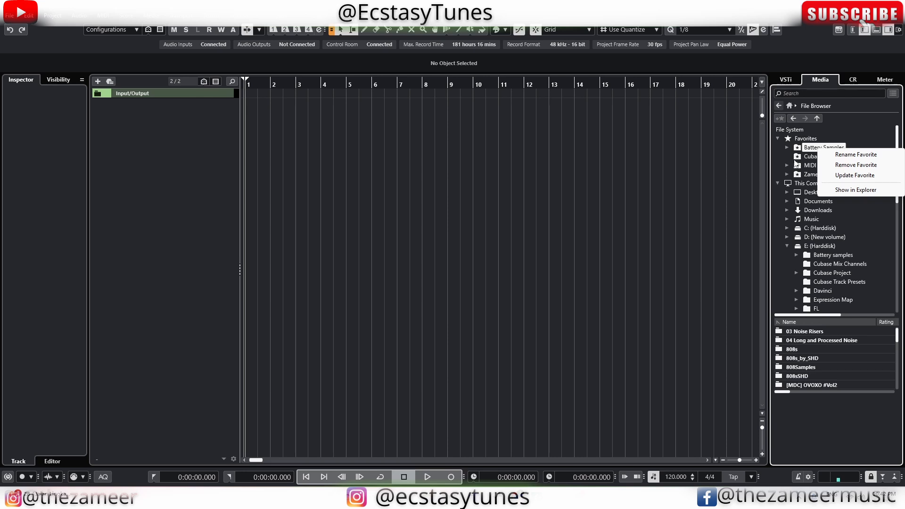
click(858, 177)
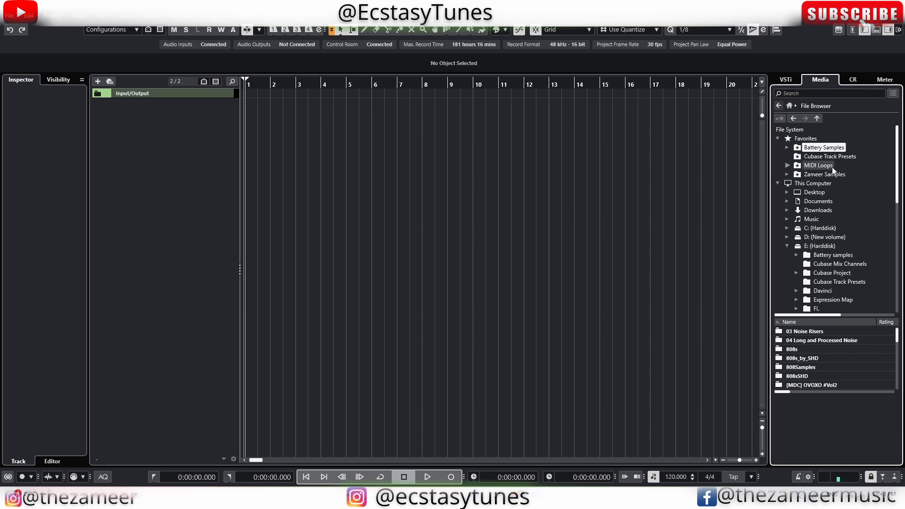
click(787, 147)
click(788, 148)
click(788, 148)
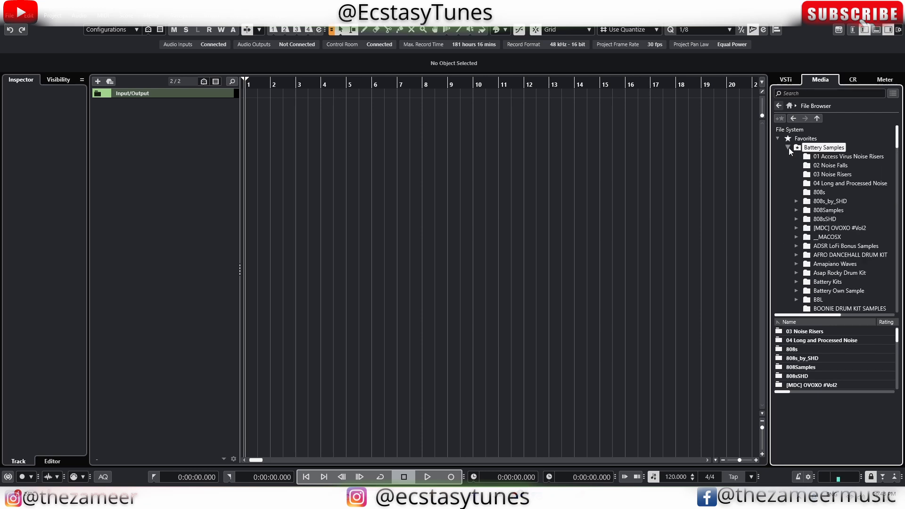
click(788, 147)
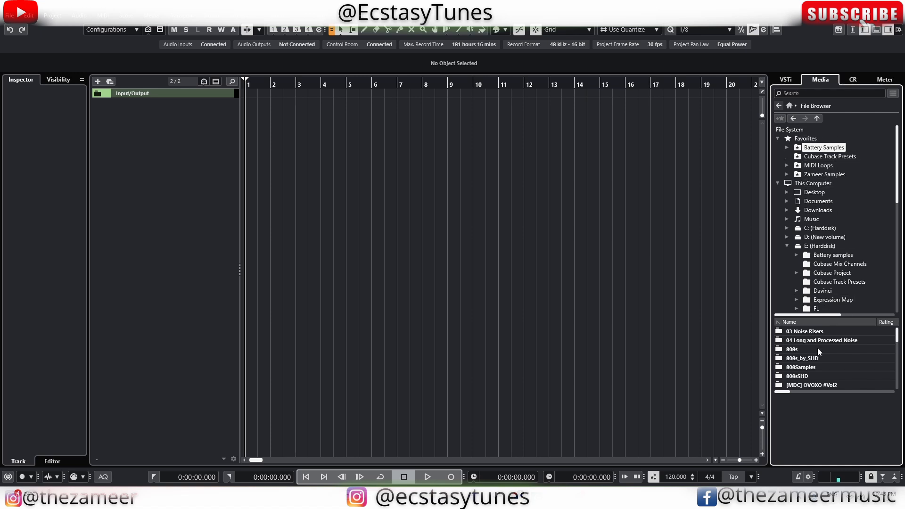
- Within the Battery Samples favorite, open the _(WAVs)_Kicks folder of the Chris Rich Drum Kit
scroll(817, 348, down, 2)
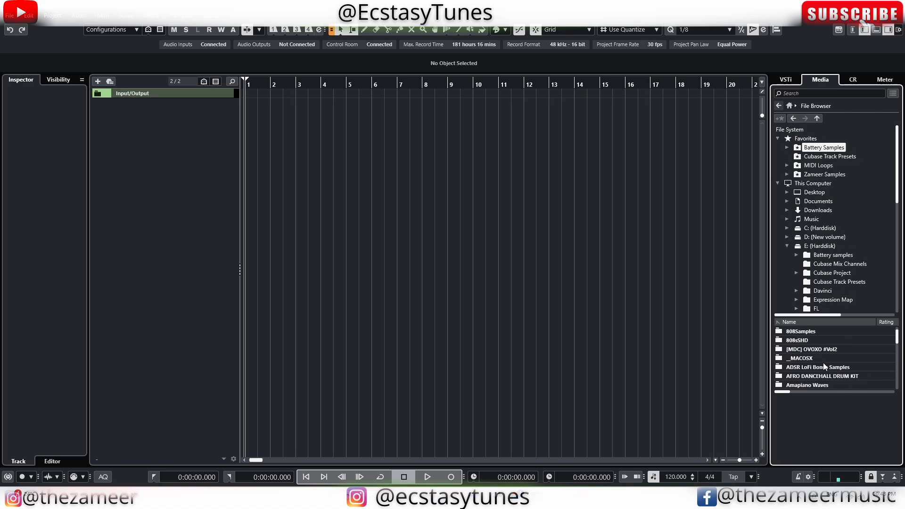
scroll(823, 363, down, 10)
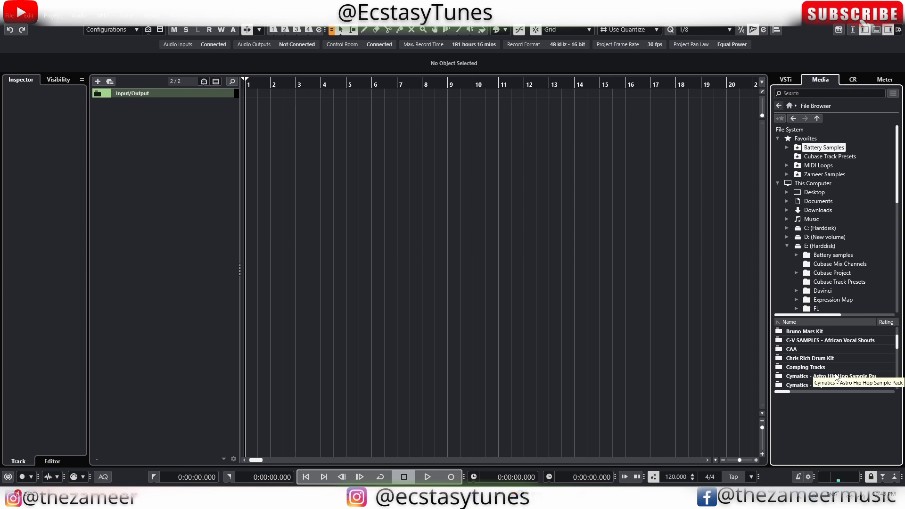
scroll(815, 370, down, 1)
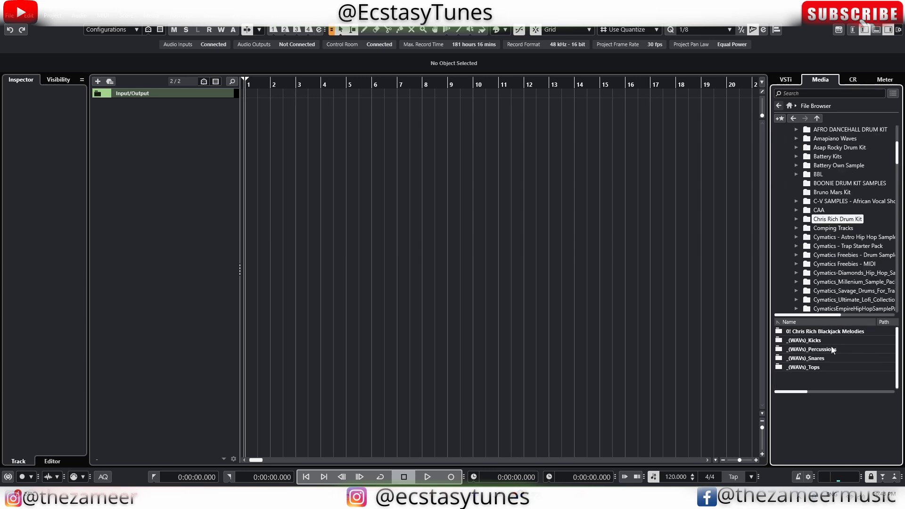
double_click(817, 342)
- Audition several kick samples, including OS_DSND_Kick 10, 11 and 14, finishing on OS_DSND_Kick 1
click(816, 341)
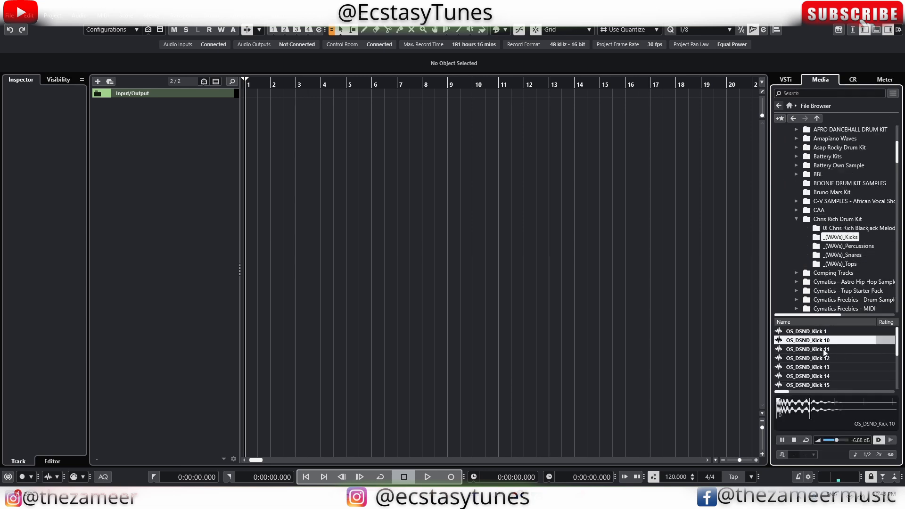
click(823, 349)
click(833, 375)
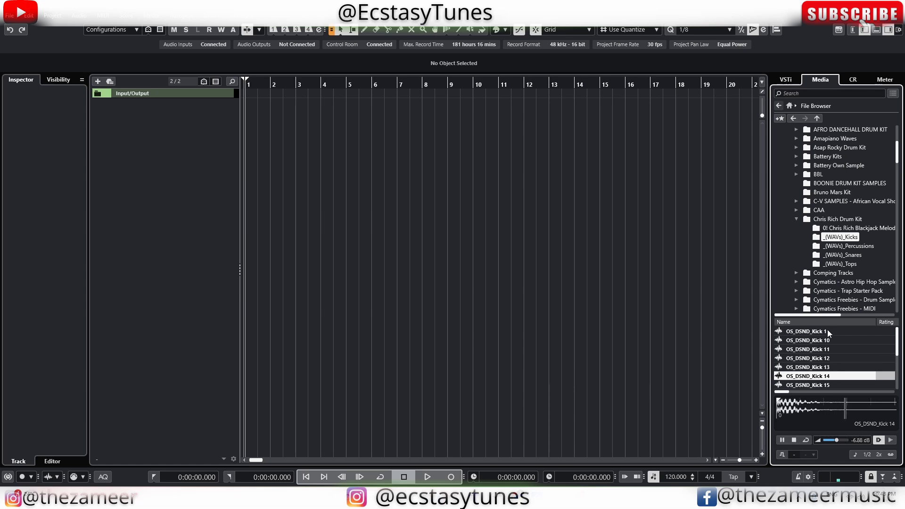
click(828, 331)
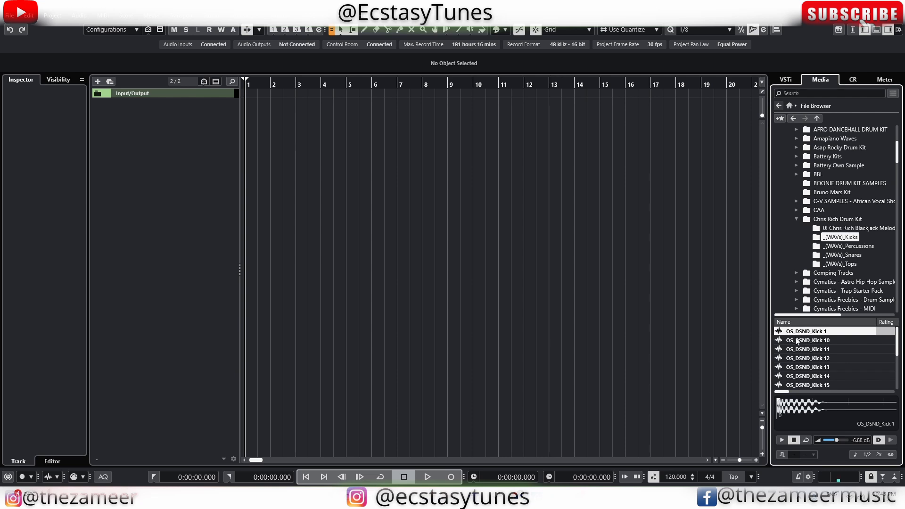
click(811, 340)
click(811, 350)
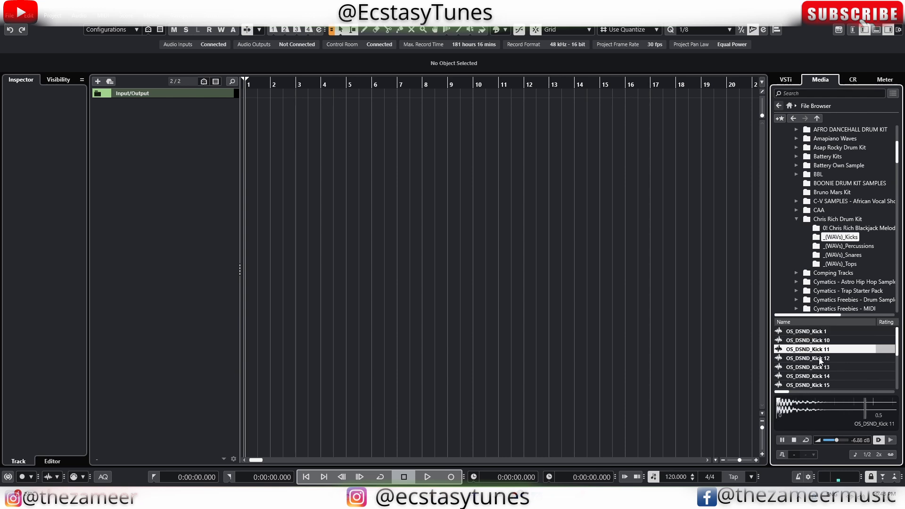
click(824, 332)
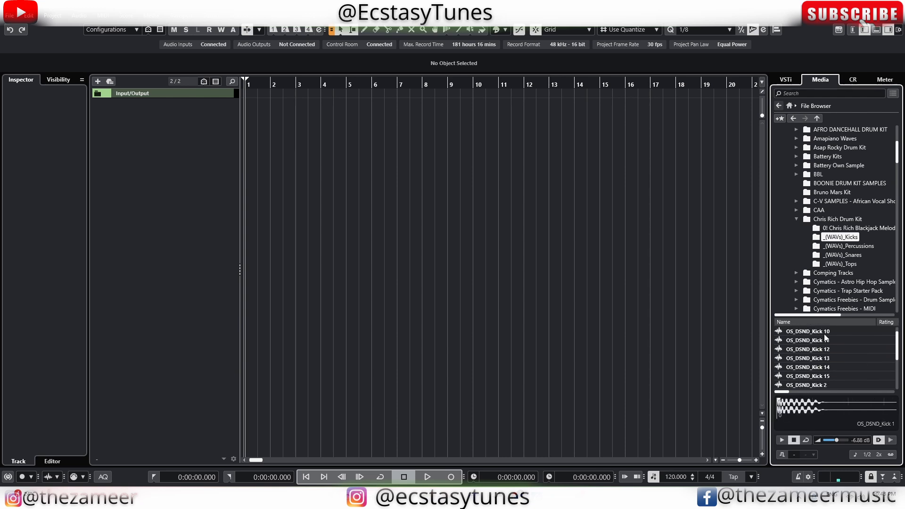
- Look over the full kick list, and audition the samples one after another from OS_DSND_Kick 1 to OS_DSND_Kick 14
scroll(825, 338, down, 2)
scroll(825, 337, down, 1)
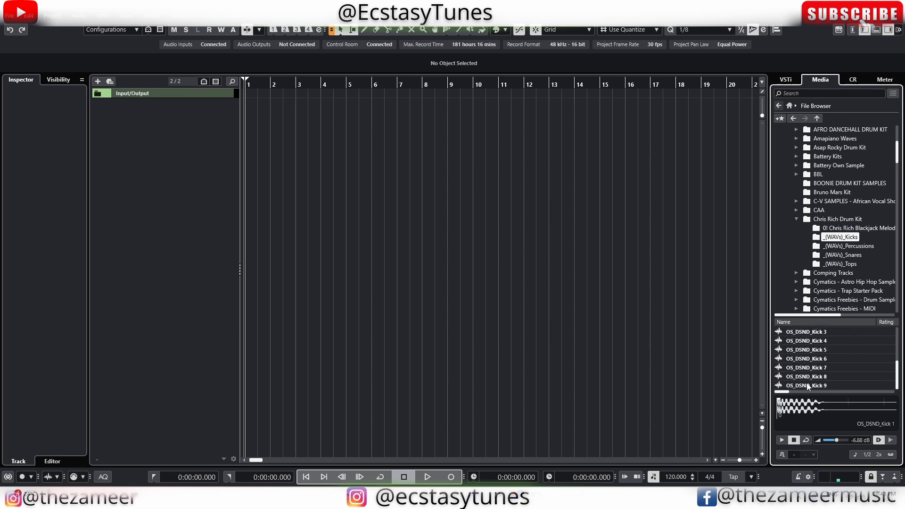
scroll(832, 367, up, 3)
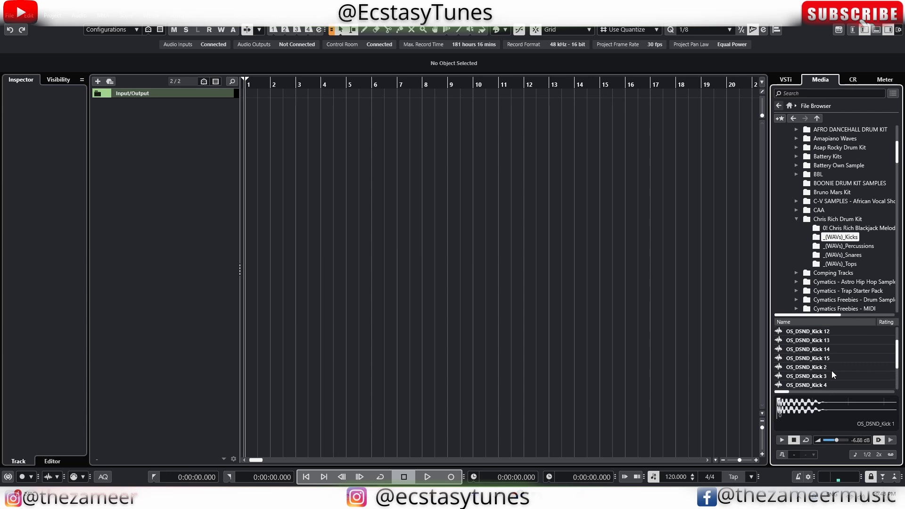
scroll(832, 372, up, 2)
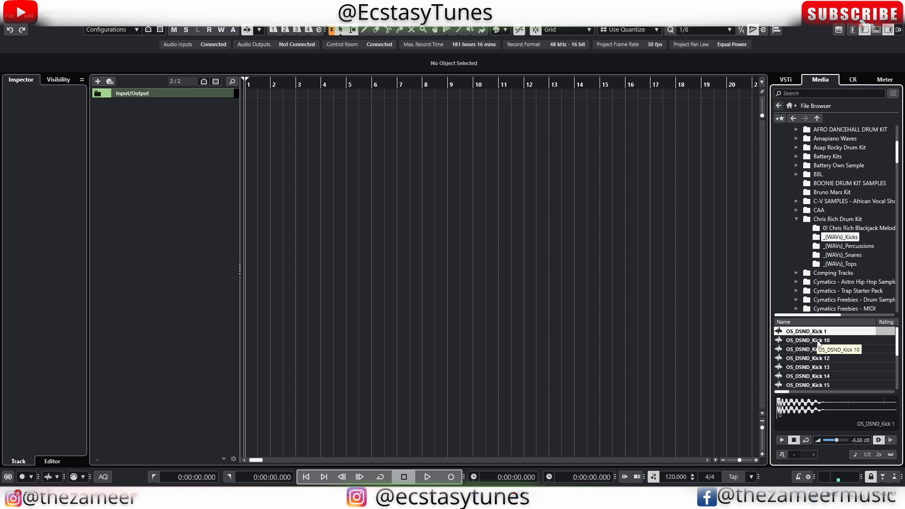
key(Down)
key(Down)
key(Down)
key(Down)
key(Down)
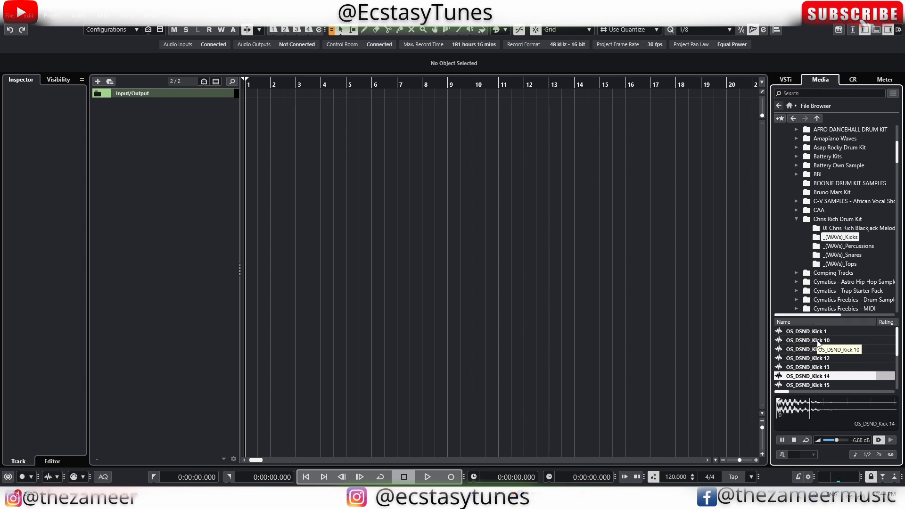
- Audition the remaining kick samples one after another, from OS_DSND_Kick 15 through OS_DSND_Kick 2 and on to OS_DSND_Kick 8
key(Down)
scroll(848, 360, down, 4)
key(Down)
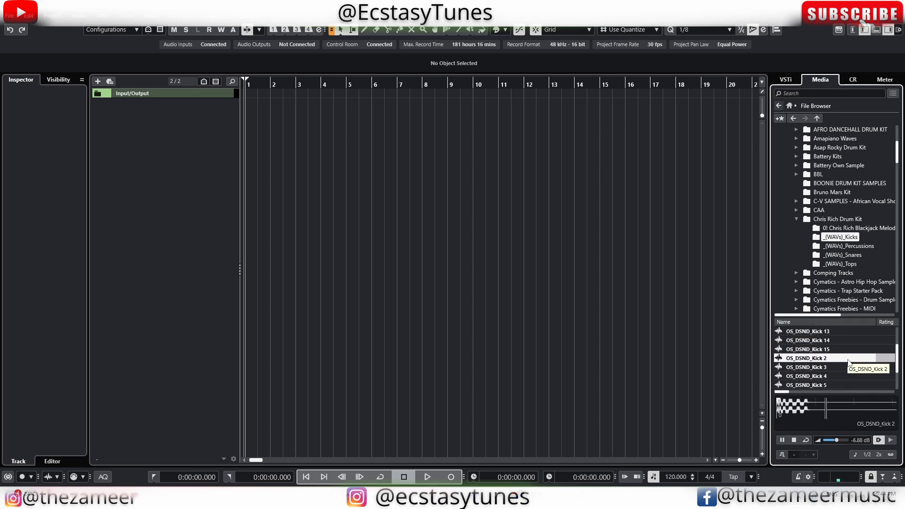
key(Down)
key(Down)
key(Down)
key(Down)
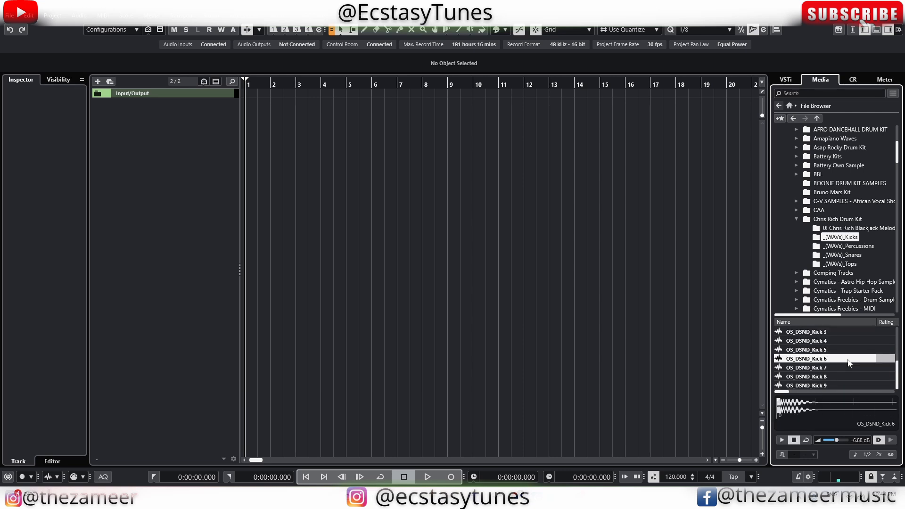
key(Down)
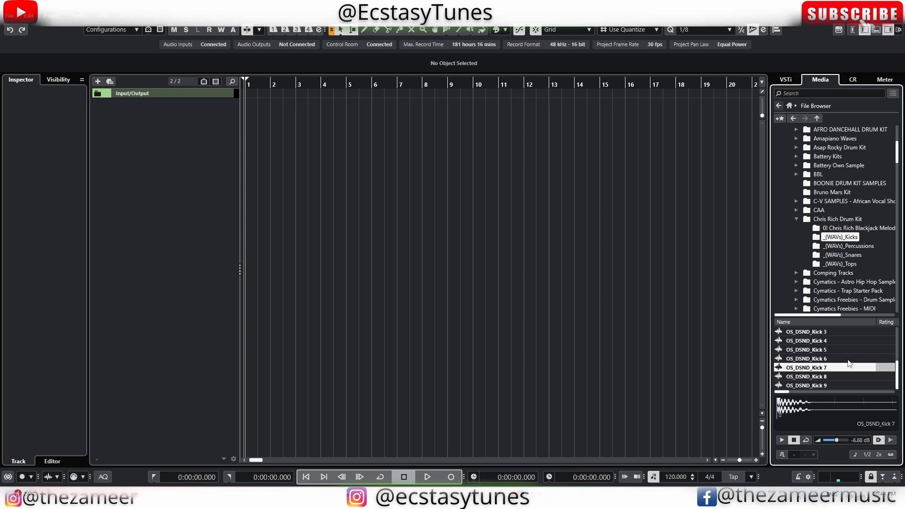
- Audition the kicks in reverse order, working back up the list to OS_DSND_Kick 2
key(Up)
key(Up)
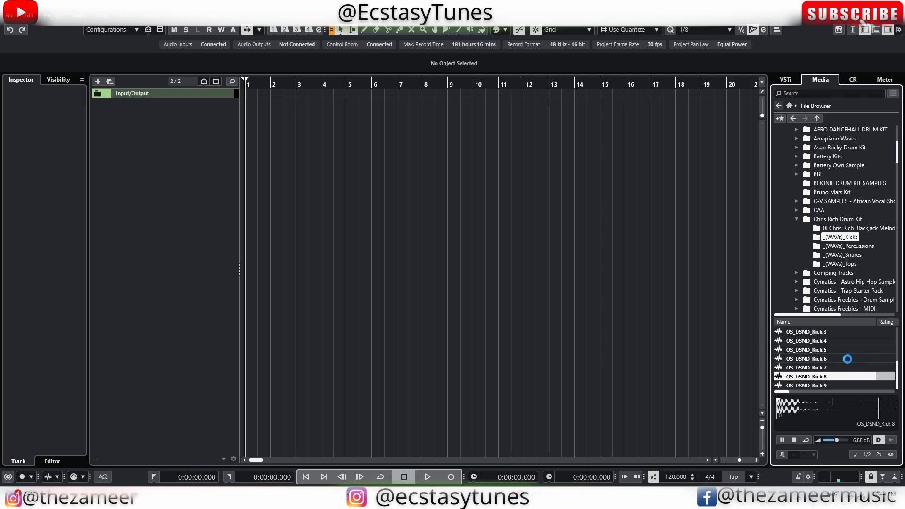
key(Up)
key(Up)
key(Up)
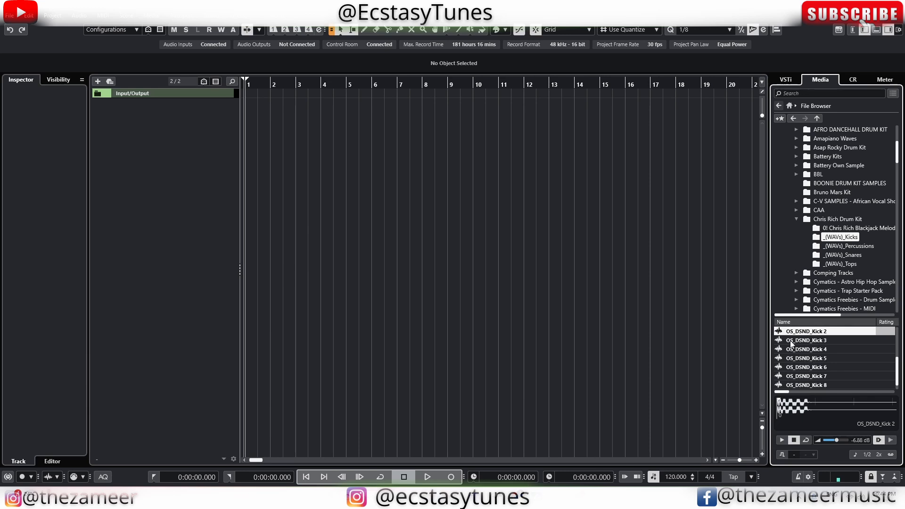
- Create a sampler track from OS_DSND_Kick 2 and remove that track from the project again
right_click(815, 332)
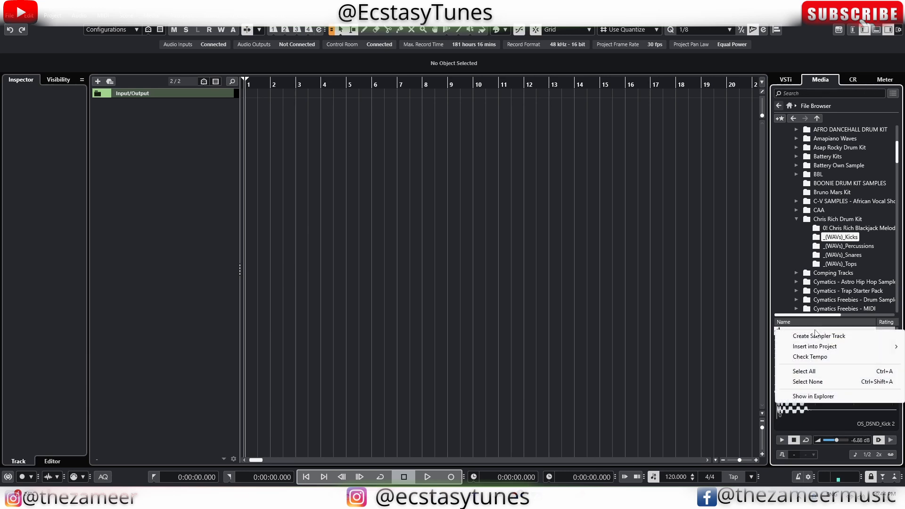
click(819, 336)
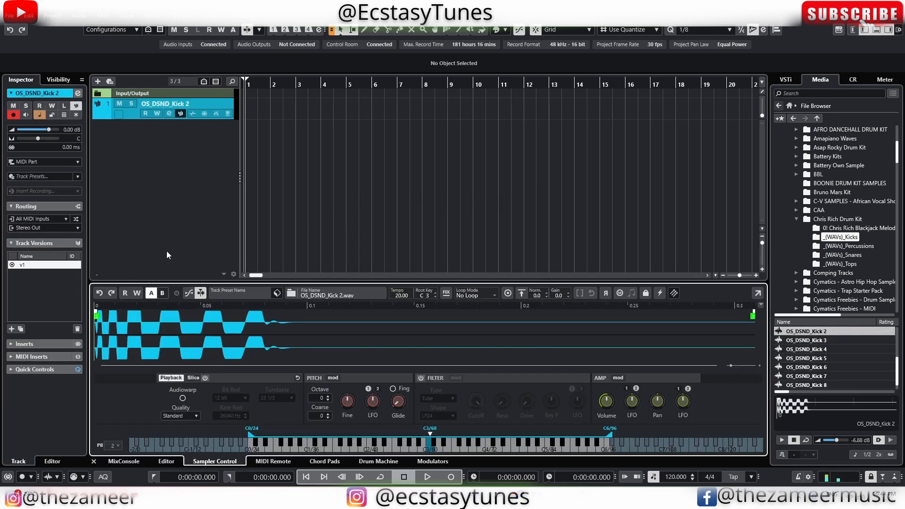
click(256, 104)
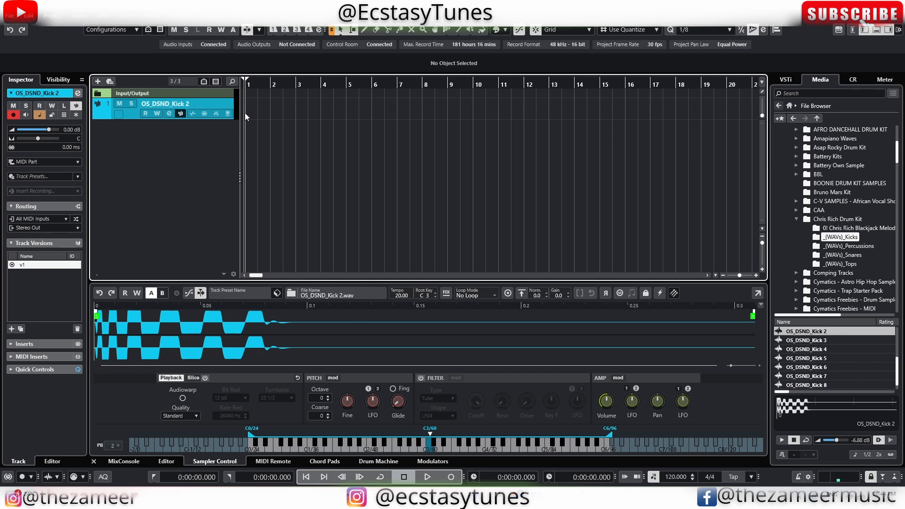
right_click(231, 107)
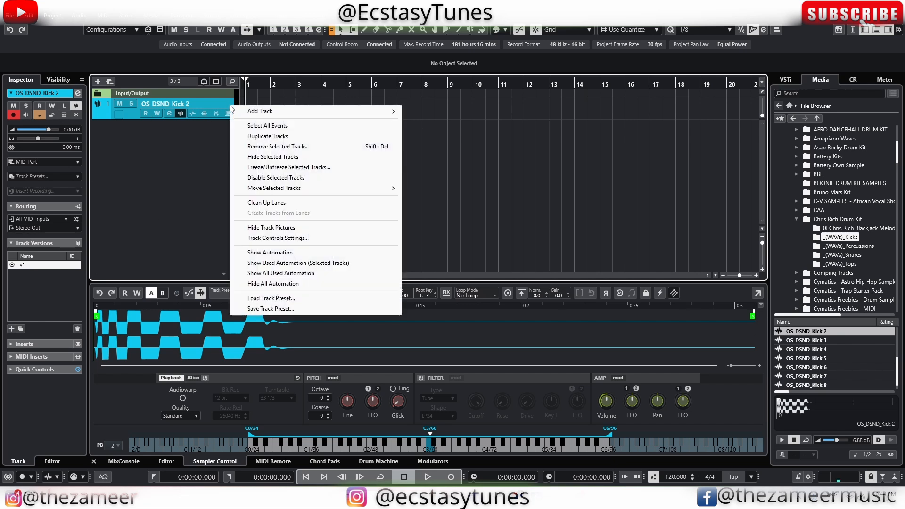
click(284, 151)
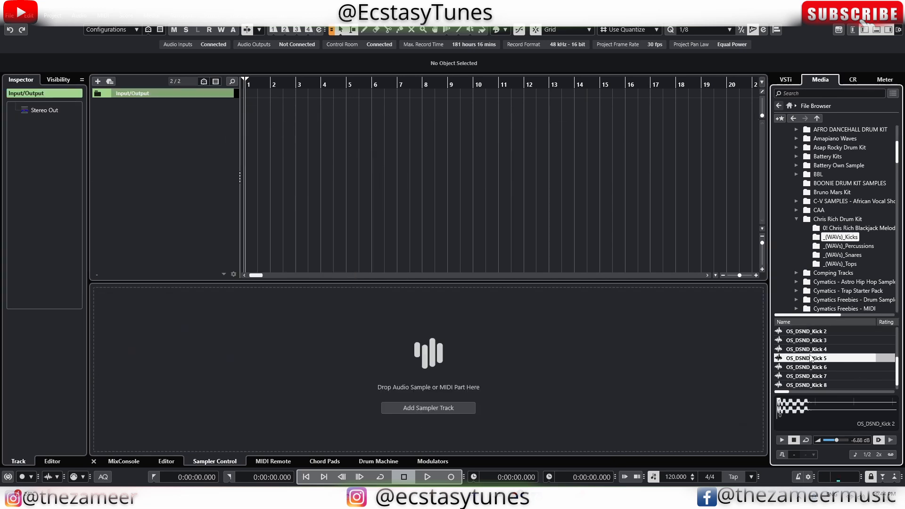
- Audition individual kicks in random order between OS_DSND_Kick 2 and OS_DSND_Kick 7, finishing on OS_DSND_Kick 2
click(830, 332)
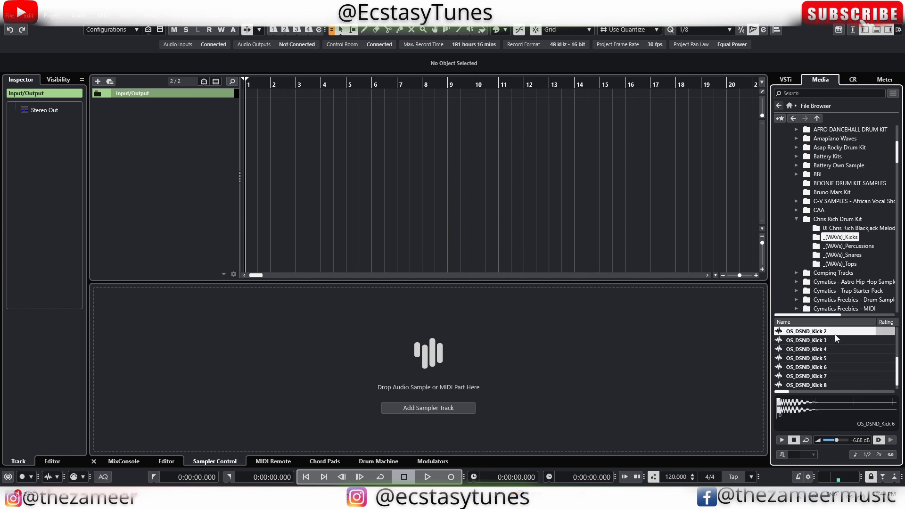
click(837, 374)
click(850, 349)
click(853, 332)
click(817, 351)
click(821, 367)
click(824, 332)
- Check the previewer's automatic playback option by auditioning kicks such as OS_DSND_Kick 3, 5 and 7, ending on OS_DSND_Kick 2
click(878, 440)
click(817, 358)
click(817, 376)
click(817, 331)
click(813, 357)
click(818, 366)
click(849, 344)
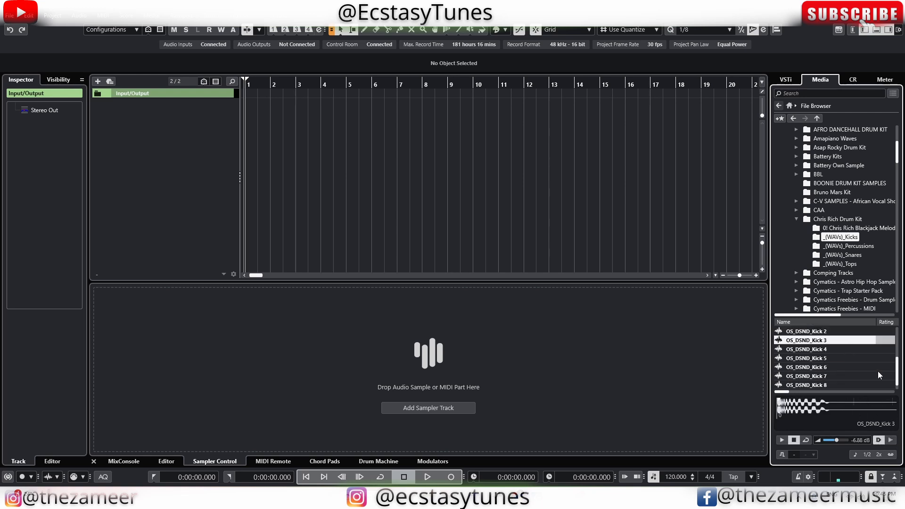
click(839, 358)
click(839, 376)
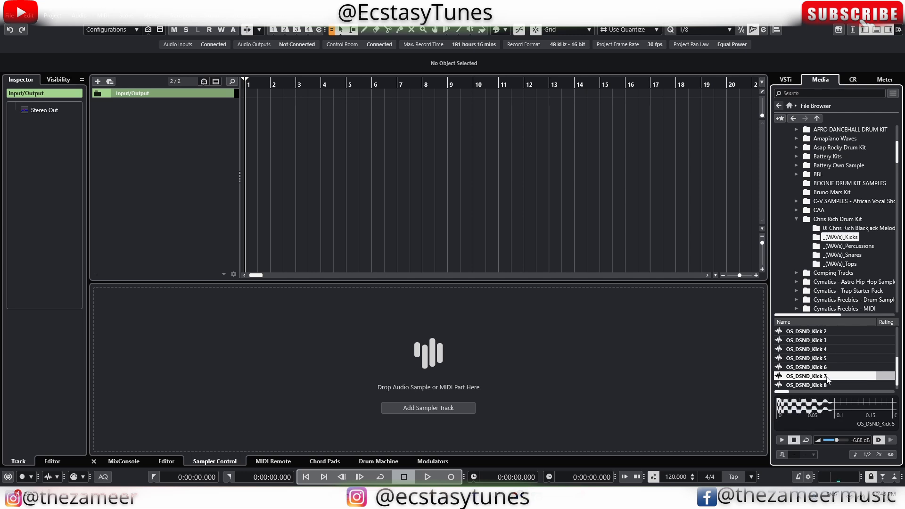
click(840, 341)
click(815, 334)
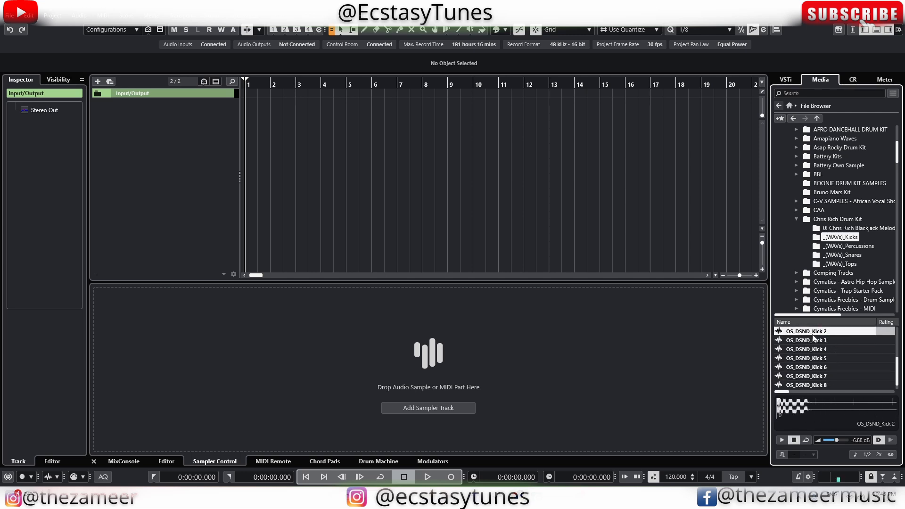
- Insert OS_DSND_Kick 2 from the sample list into the project as an event at beat 1.2 on a new audio track
right_click(806, 336)
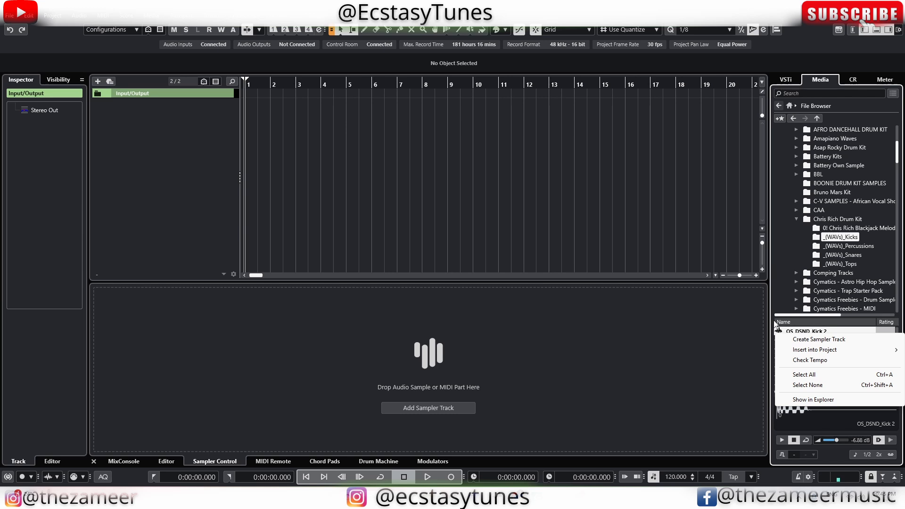
click(800, 321)
drag(818, 334, 257, 136)
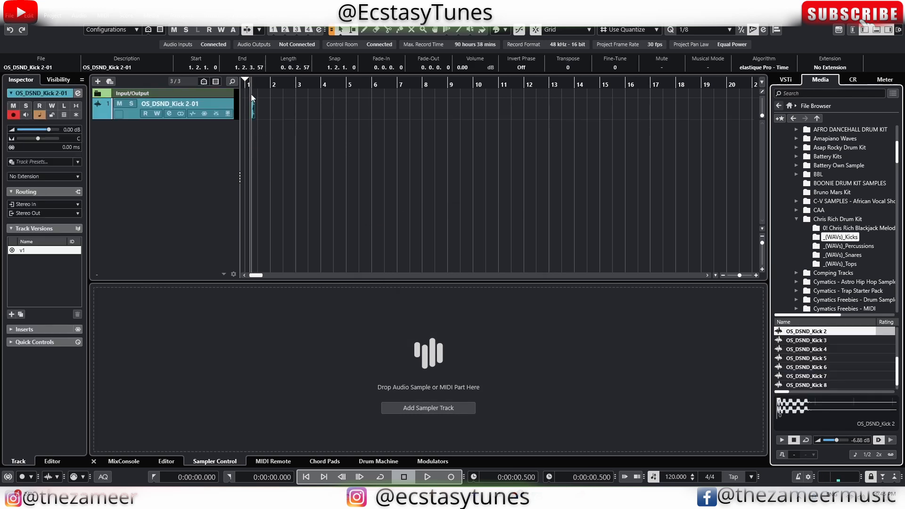
drag(251, 84, 244, 141)
click(519, 178)
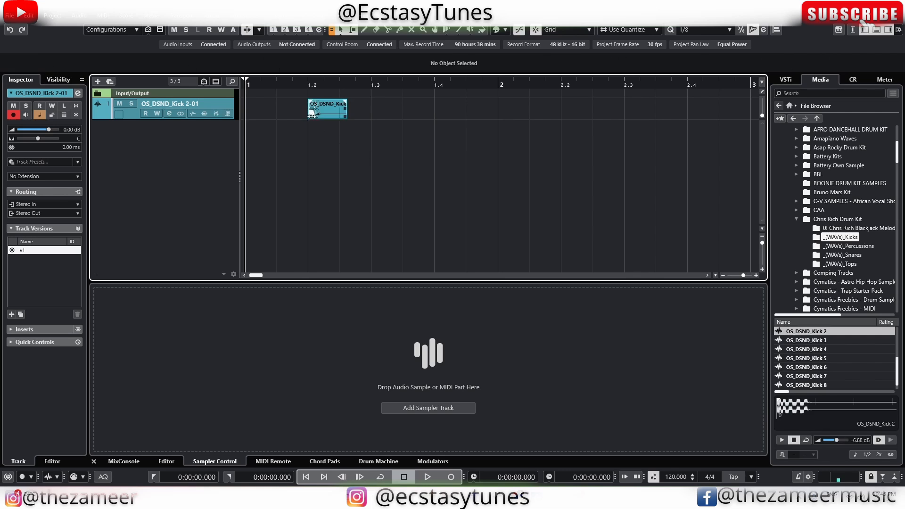
- Build a kick pattern in bar 1 with OS_DSND_Kick 2 events at the bar start, at beat 1.3 and at 1.3.3
drag(320, 113, 433, 109)
click(270, 115)
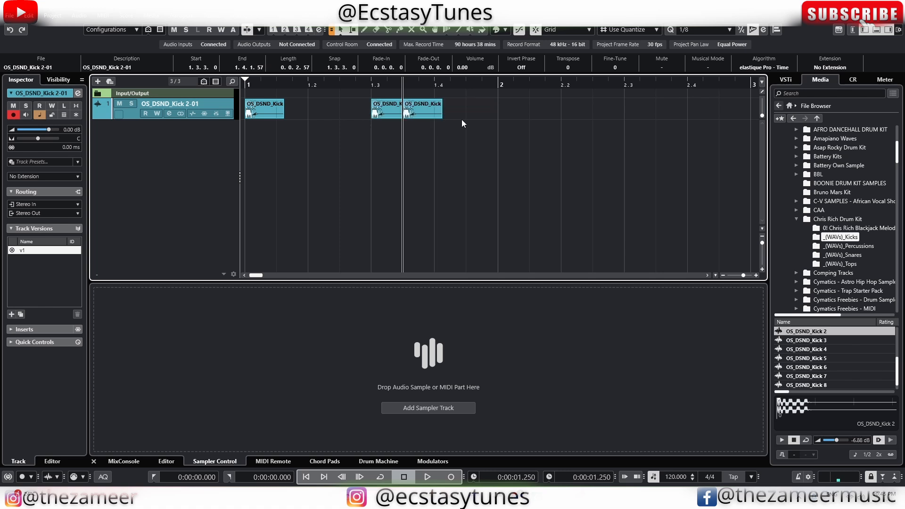
click(462, 120)
- Select the range from bar 1 to bar 2, set the locators to it and turn on cycle playback
drag(496, 102, 189, 123)
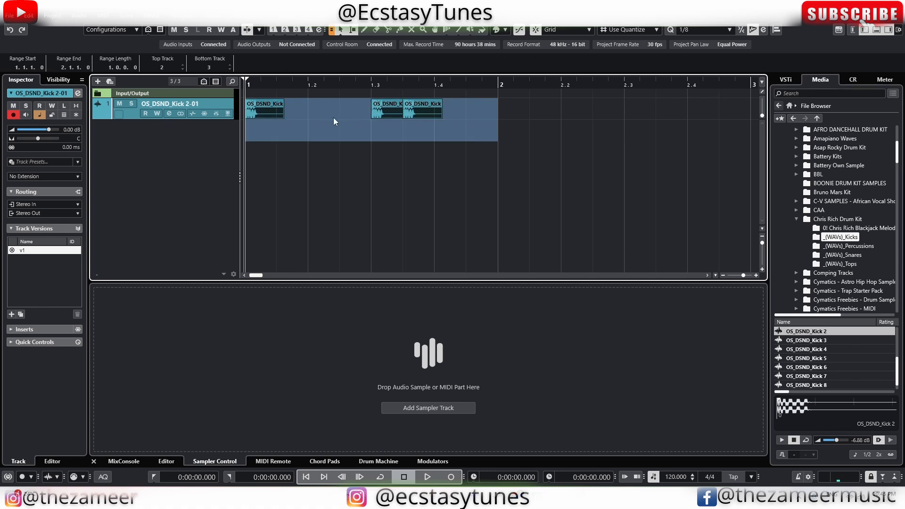
key(p)
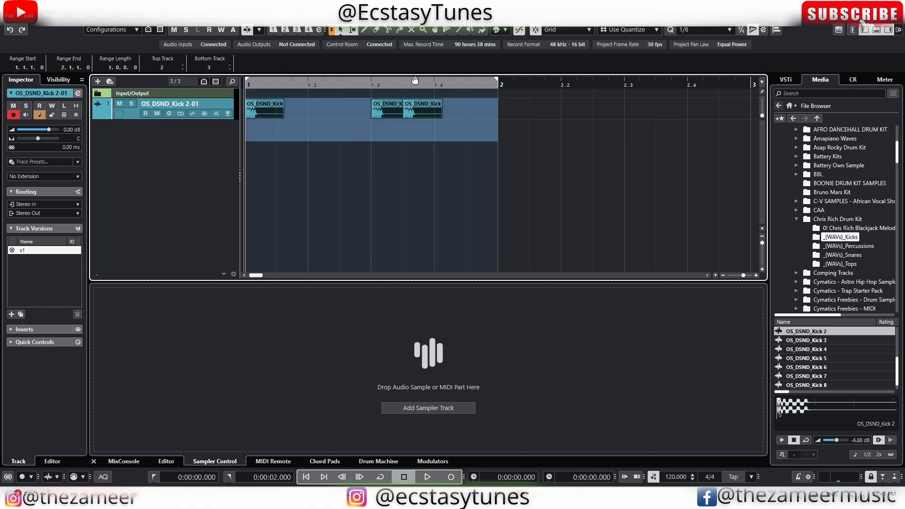
click(414, 77)
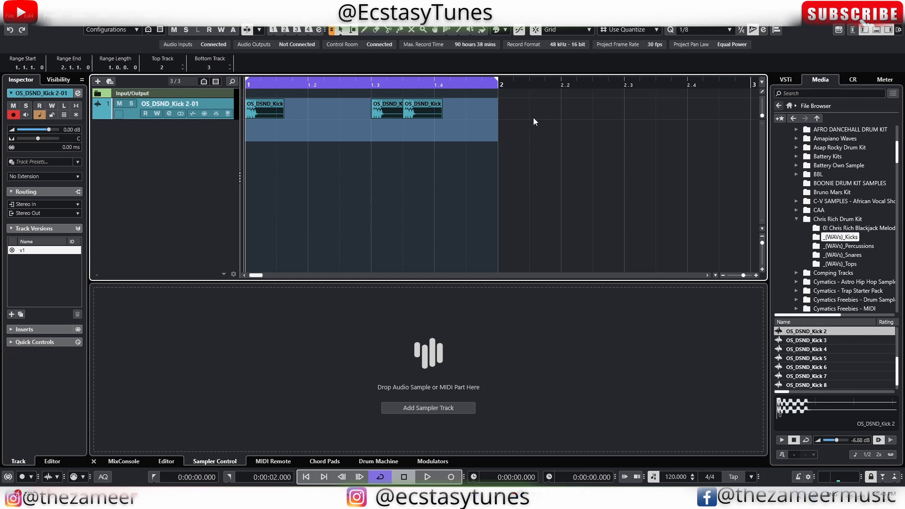
- Play the looped kick pattern to hear it, stop playback and clear the range selection
key(space)
key(space)
key(space)
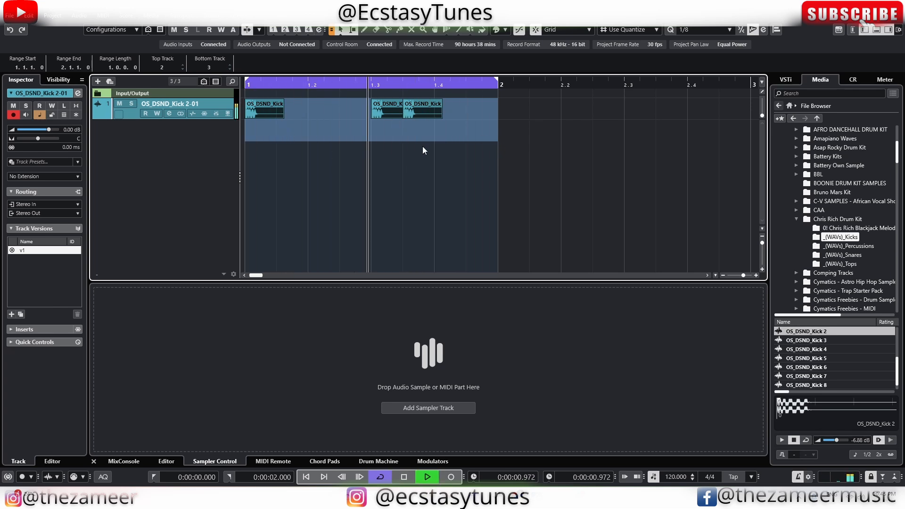
key(space)
click(440, 139)
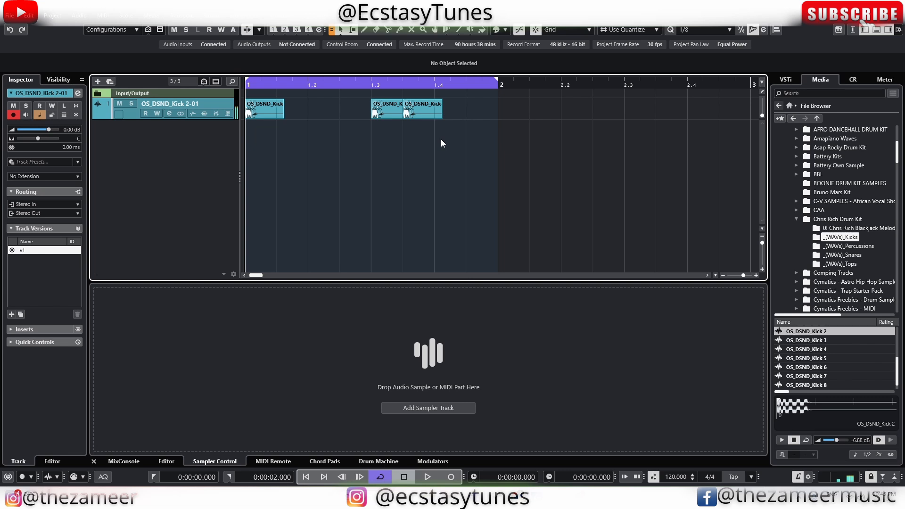
click(422, 111)
drag(416, 112, 254, 114)
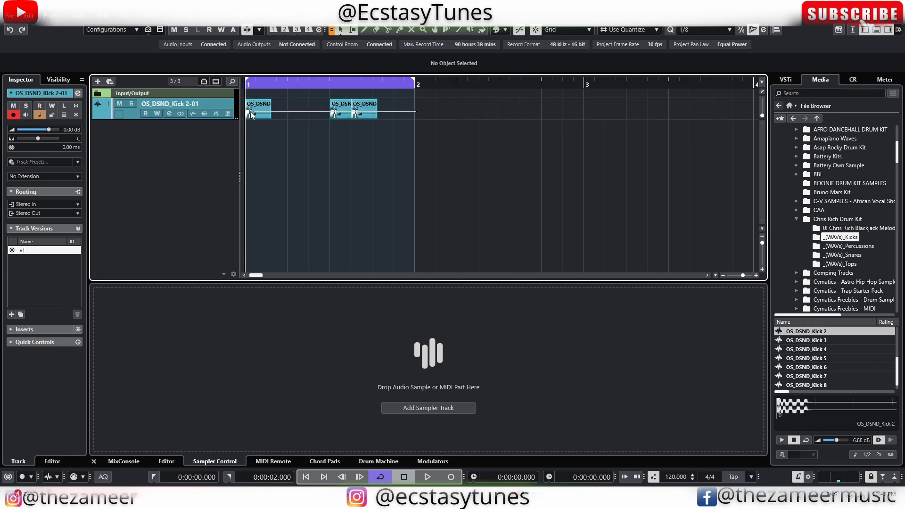
click(403, 126)
drag(415, 105, 272, 106)
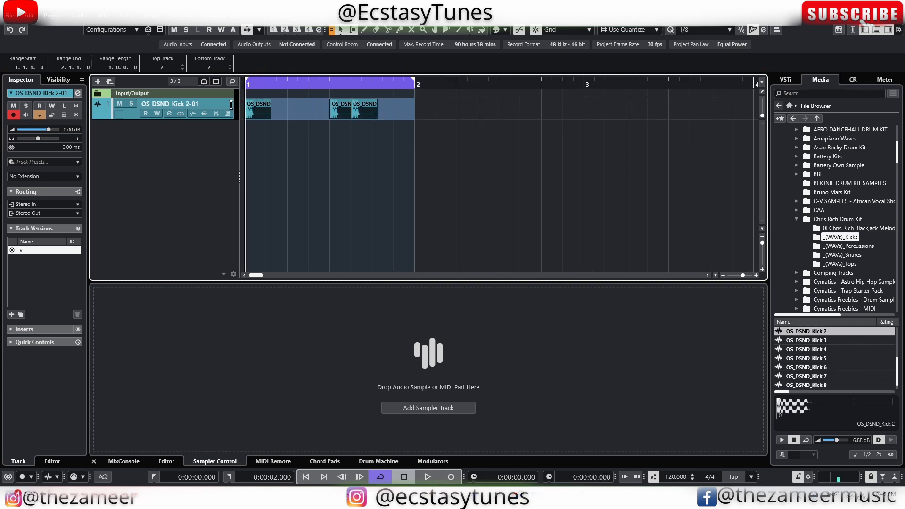
click(422, 119)
drag(411, 103, 241, 103)
click(340, 109)
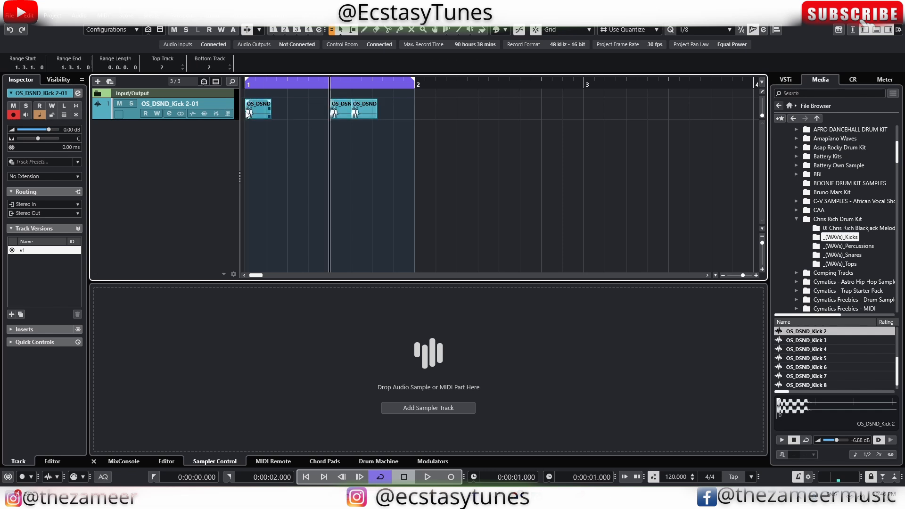
- Replace the first kick event's sample with OS_DSND_Kick 5 for all events using the same audio, and play the loop
click(259, 110)
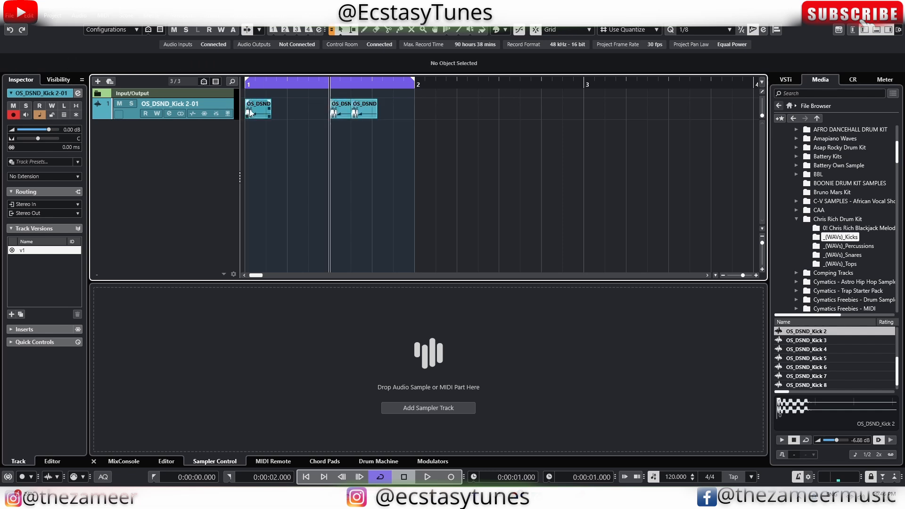
click(808, 342)
click(819, 357)
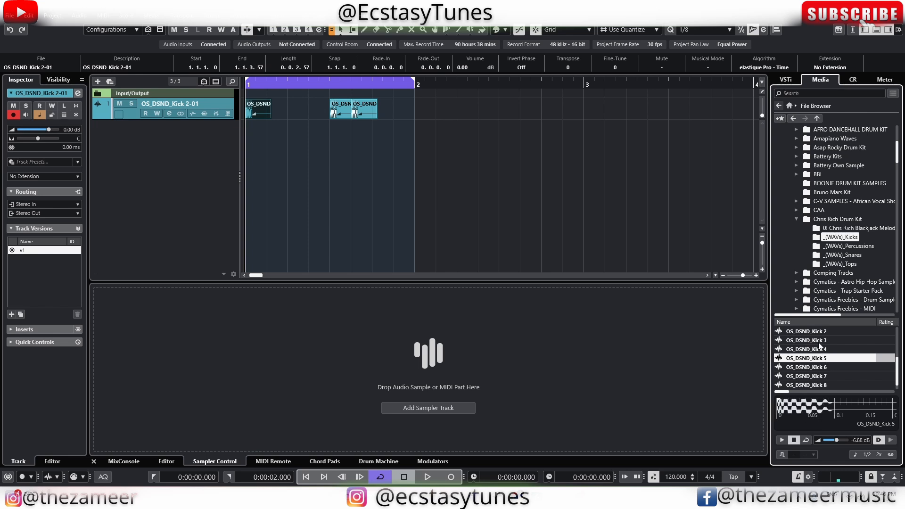
drag(825, 363, 259, 113)
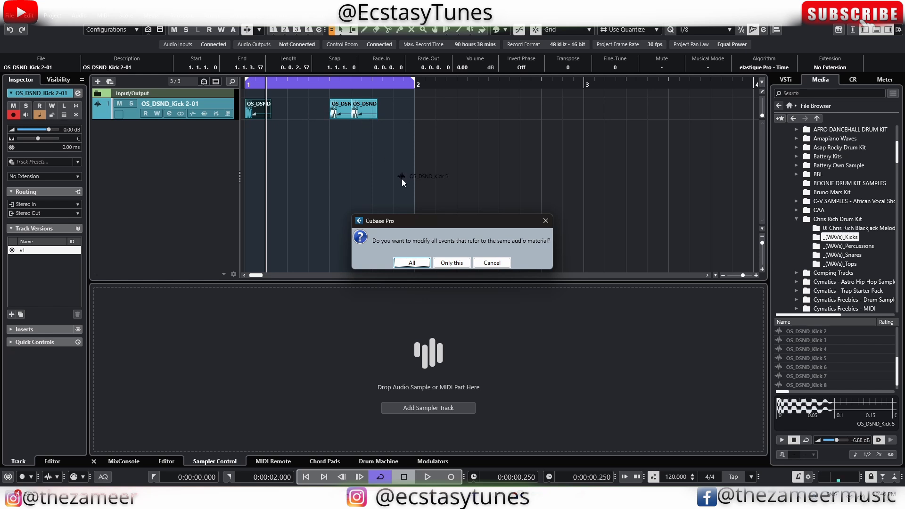
click(413, 263)
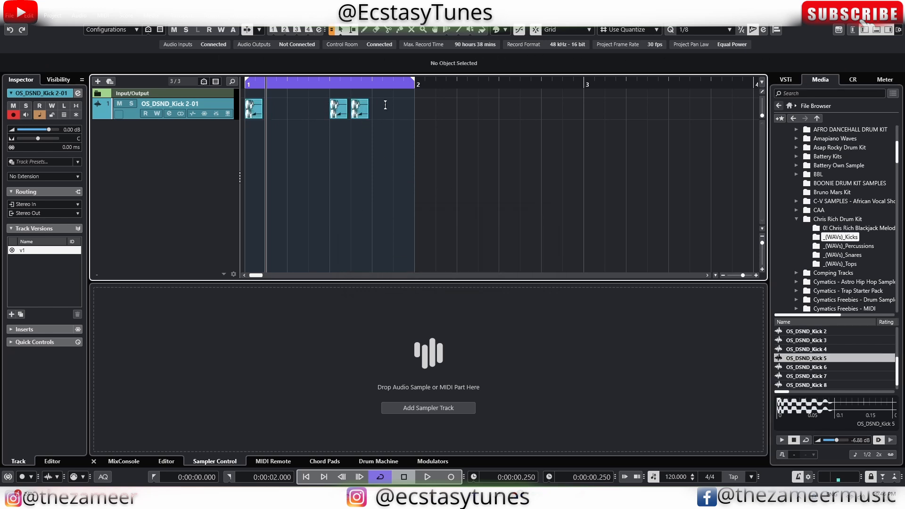
key(space)
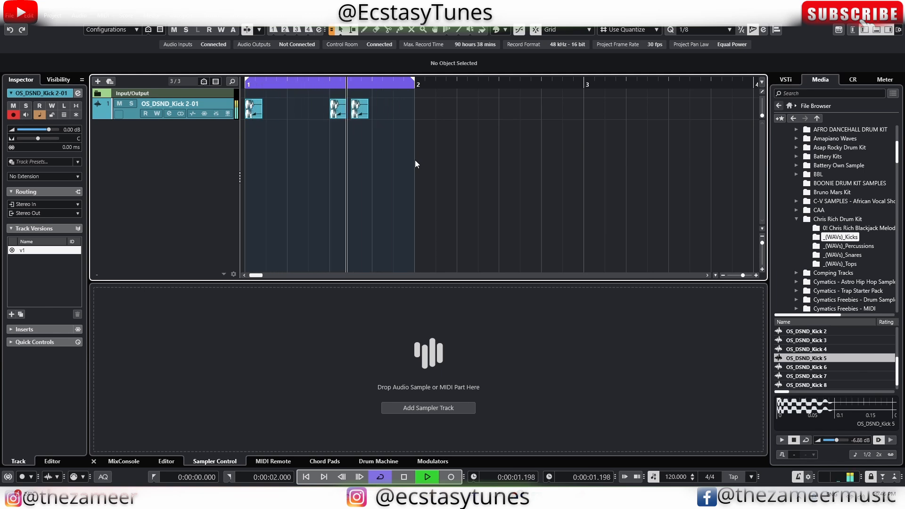
key(space)
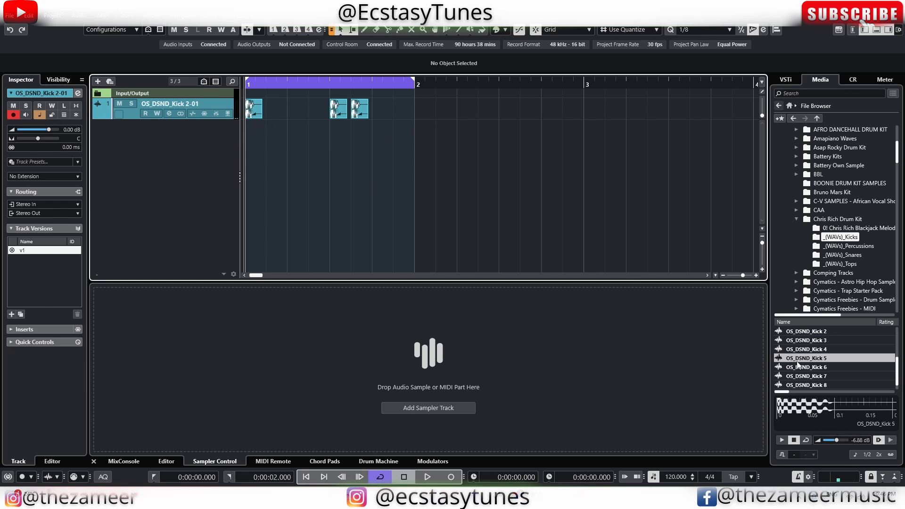
- Audition OS_DSND_Kick 6 with the preview volume lowered to about -14.6 dB, and raise the volume to about -0.94 dB
click(836, 441)
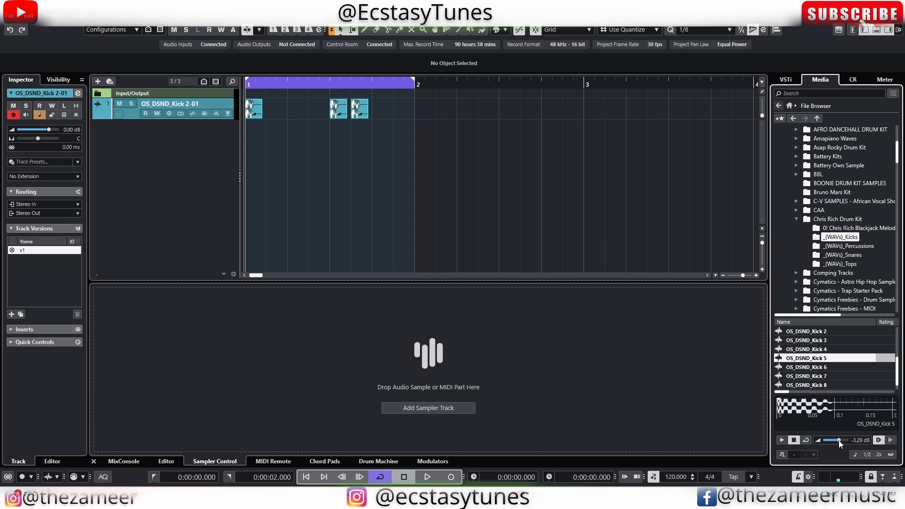
drag(838, 440, 833, 442)
key(Down)
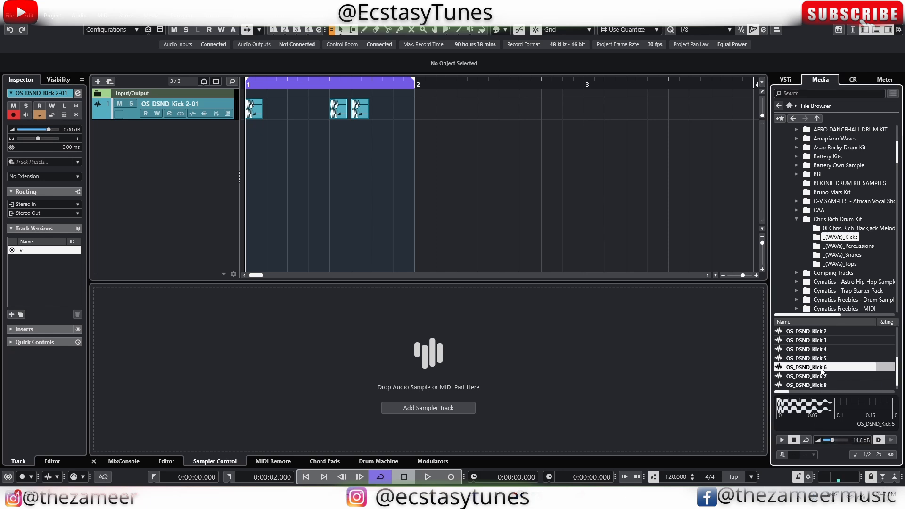
drag(832, 442, 838, 441)
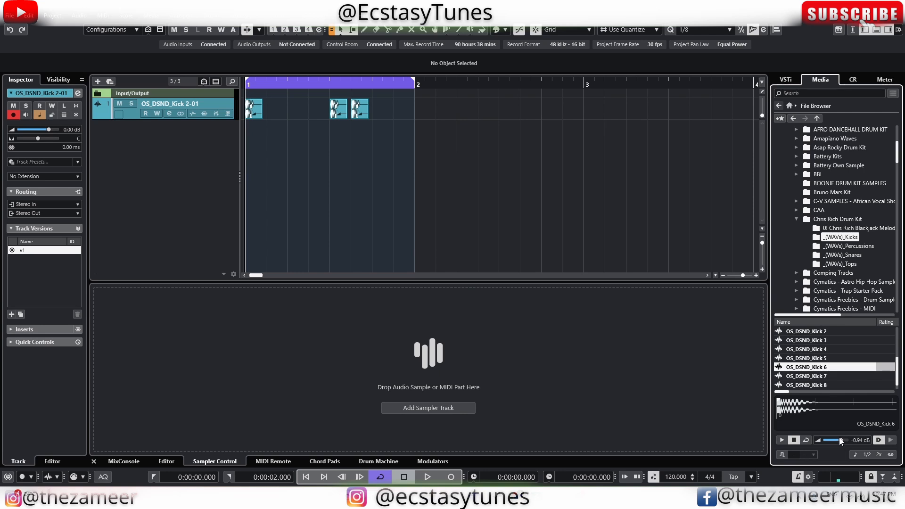
- Audition OS_DSND_Kick 7, Kick 8 and Kick 5 while lowering the preview volume to about -11.4 dB
click(810, 377)
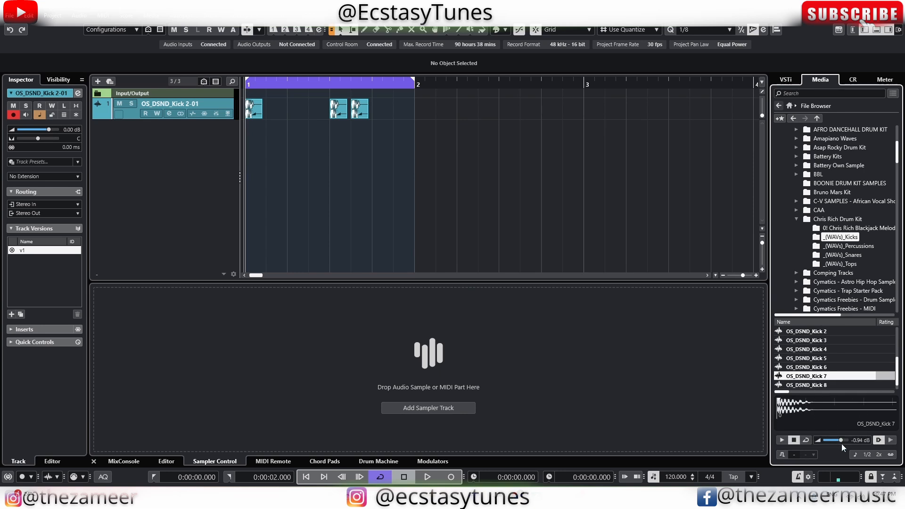
drag(841, 442, 836, 442)
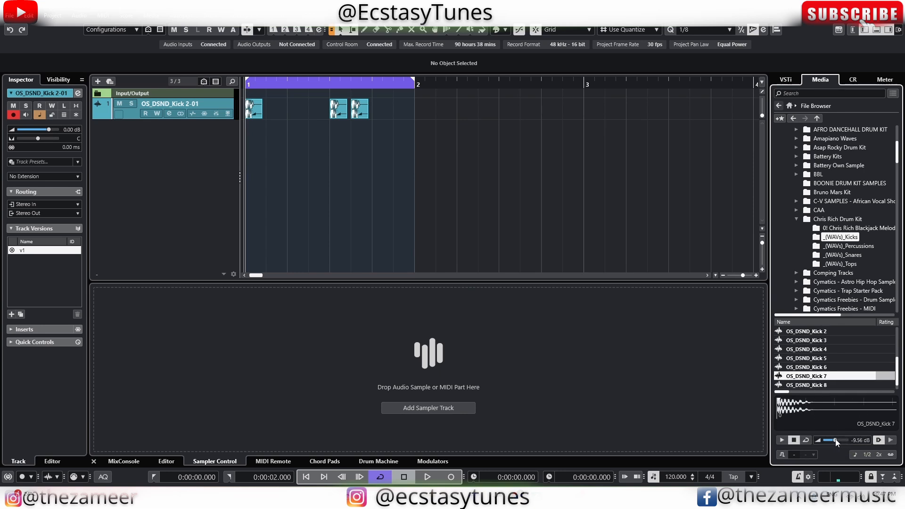
click(817, 384)
click(820, 359)
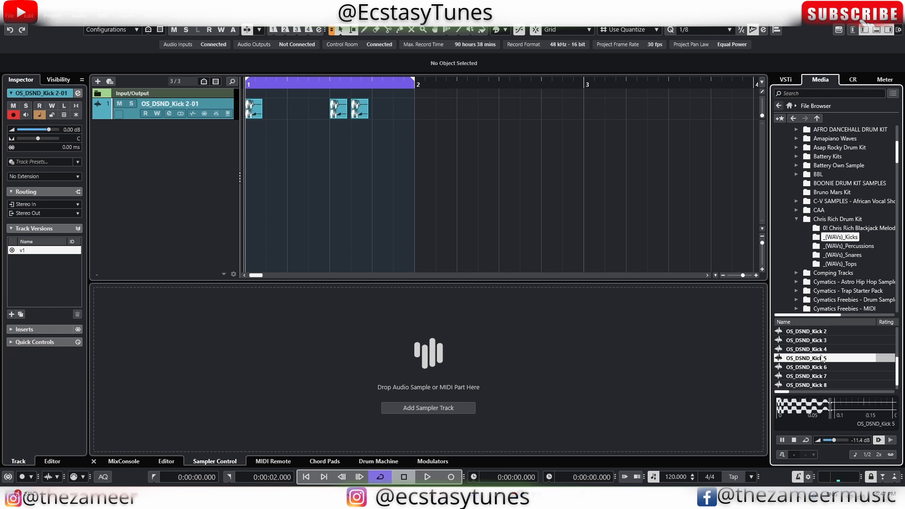
- Audition OS_DSND_Kick 6 with looped preview, and reopen the File Browser in the Media rack
click(806, 441)
click(815, 367)
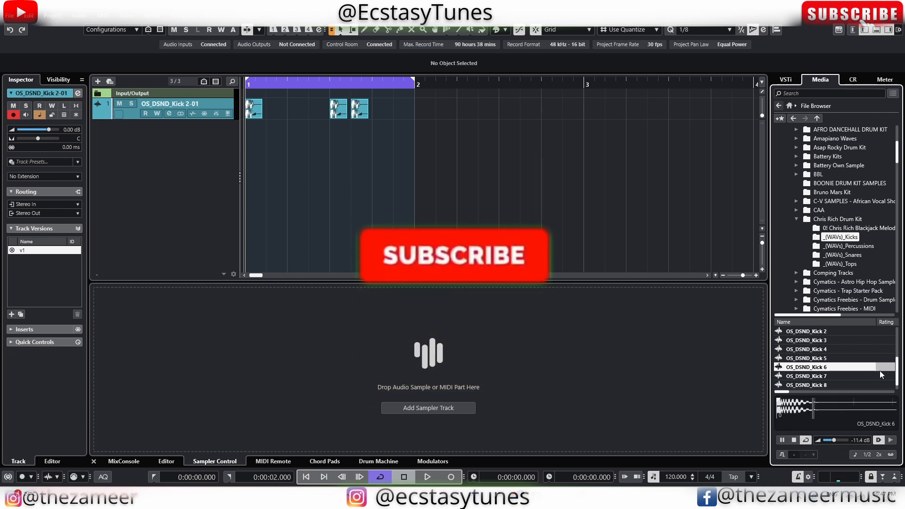
click(824, 341)
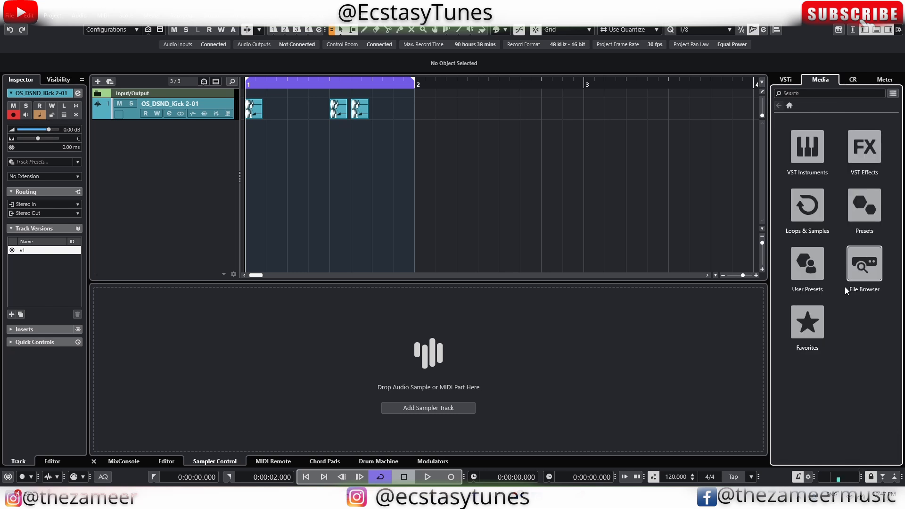
click(871, 283)
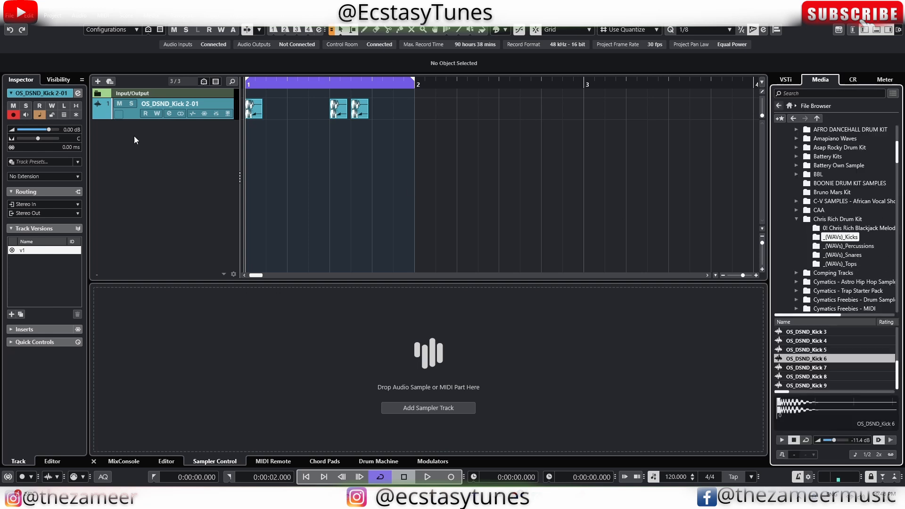
- Add a drum track named Drums for the Drum Machine and colour the track red
click(385, 461)
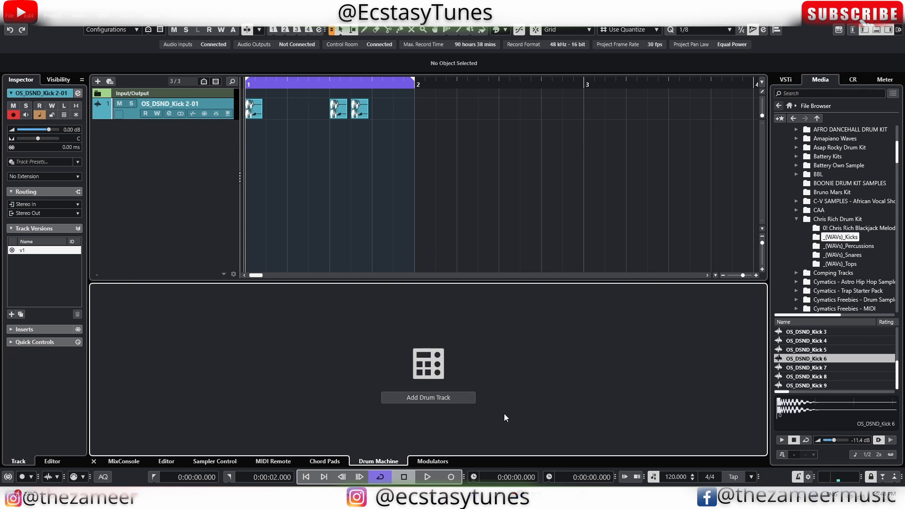
click(407, 402)
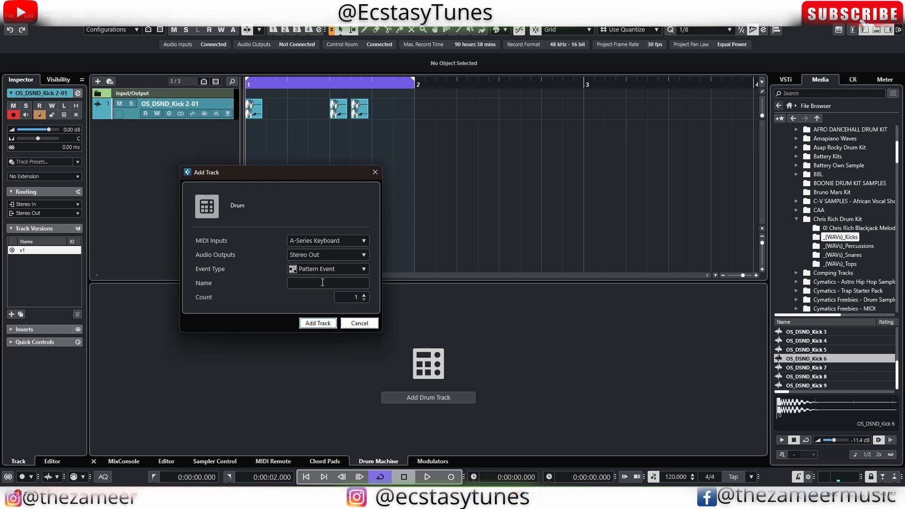
text(Drums)
key(Return)
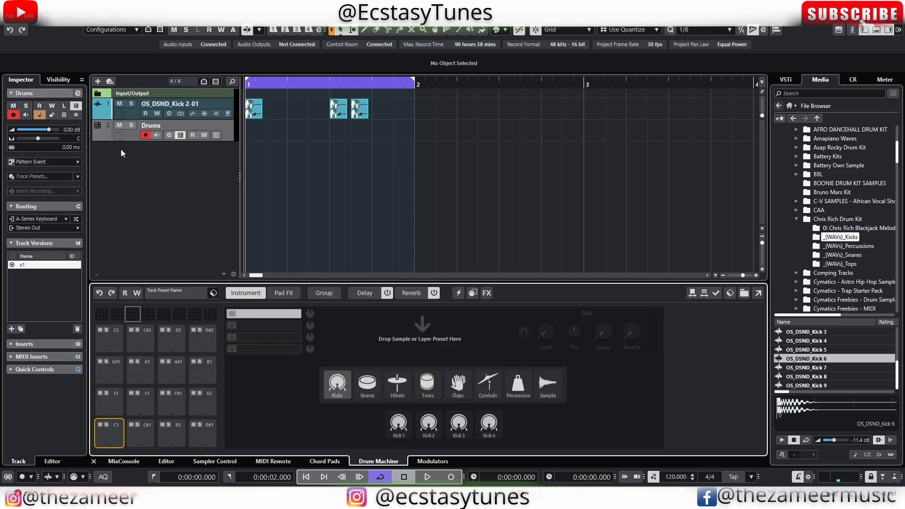
click(105, 134)
click(105, 134)
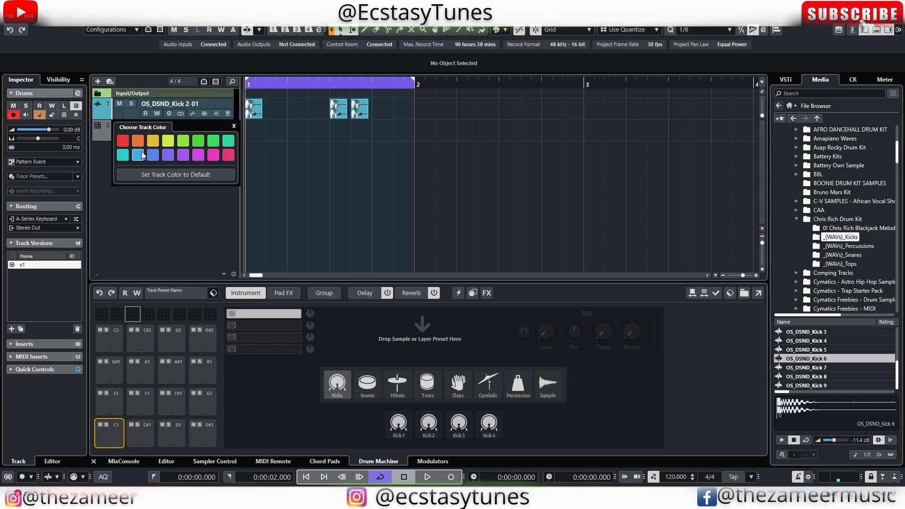
click(122, 140)
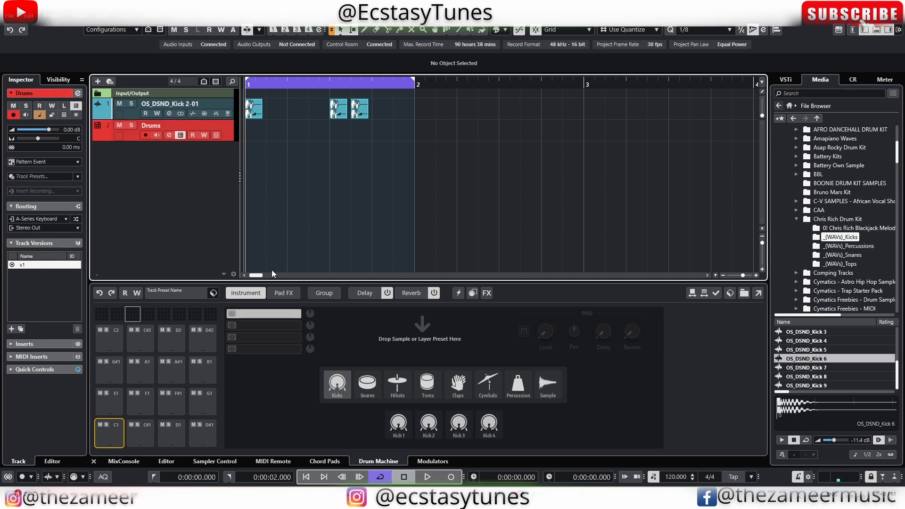
- Load OS_DSND_Kick 5 onto the Drum Machine's C1 pad and compare the pad's sound with the browser preview
click(819, 350)
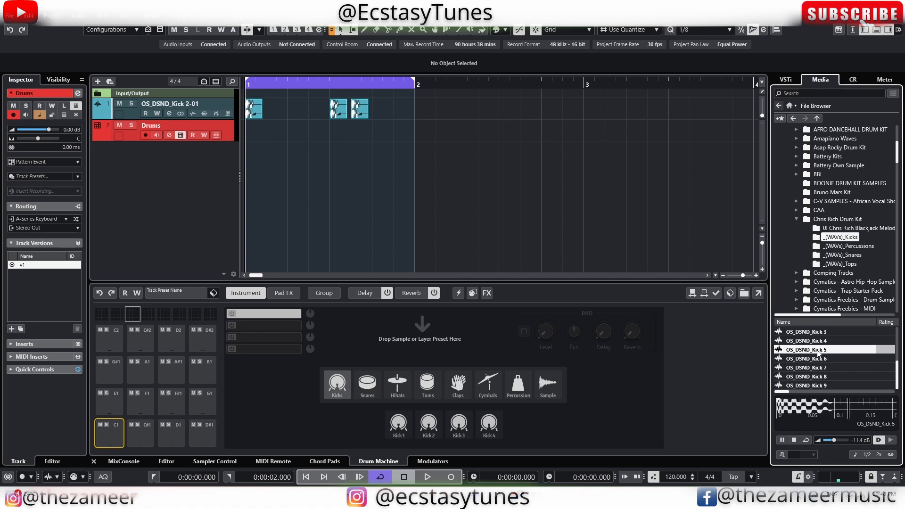
drag(818, 354, 104, 431)
click(106, 434)
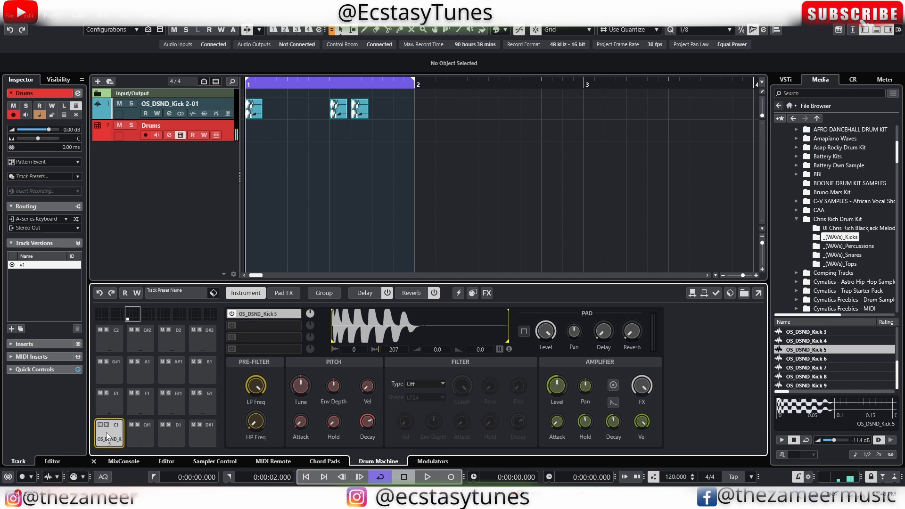
click(817, 351)
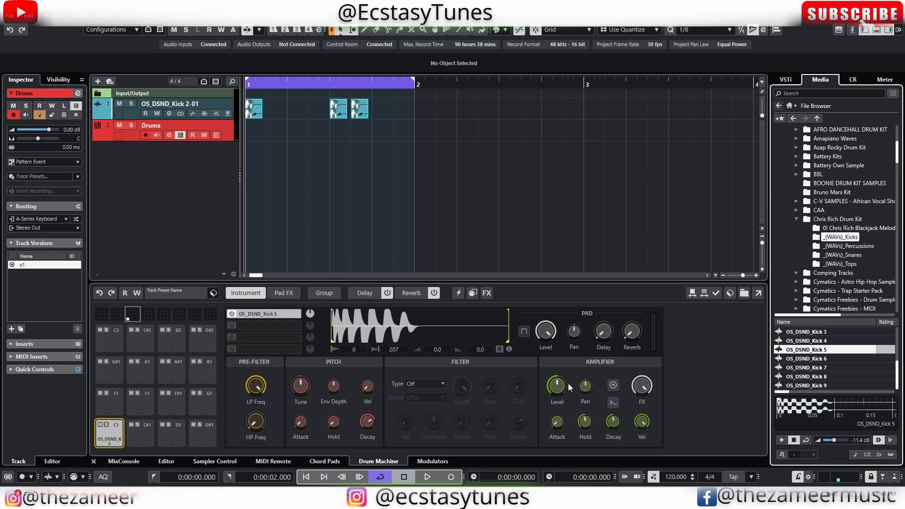
click(110, 426)
click(110, 425)
- Set the C1 kick pad's level to -9 dB and play the pad to check it
mouse_move(547, 330)
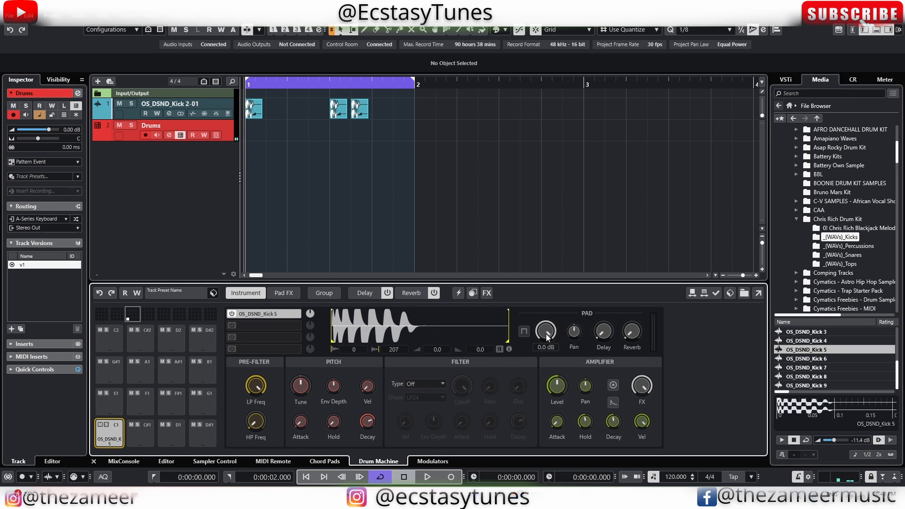
drag(545, 333, 542, 337)
double_click(547, 347)
text(-9)
key(Return)
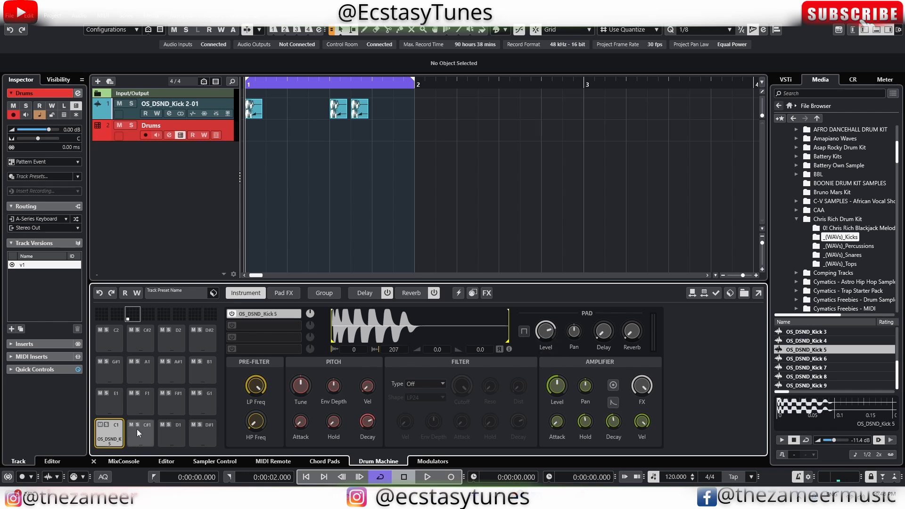
click(100, 441)
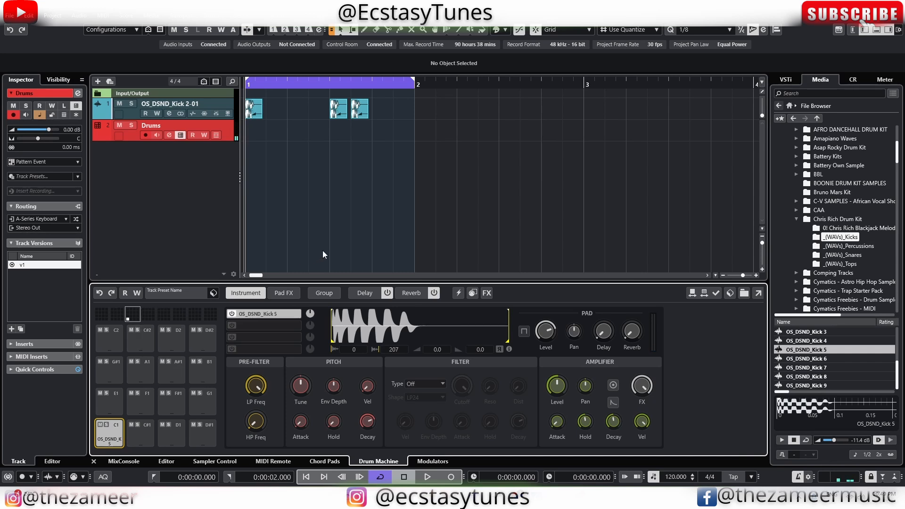
- Audition samples in the _(WAVs)_Percussions folder and load OS_DSND_Perc 5 onto the D1 pad
click(864, 248)
click(858, 343)
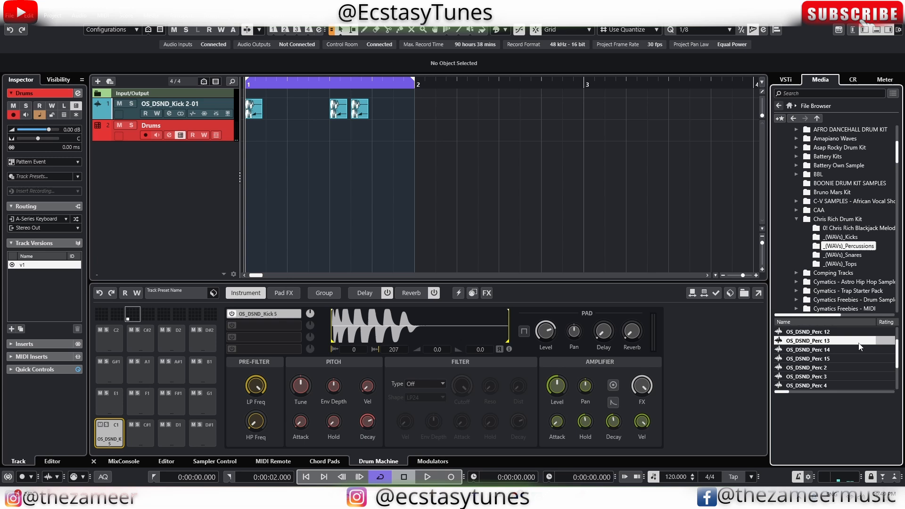
click(830, 360)
click(838, 369)
scroll(839, 378, down, 1)
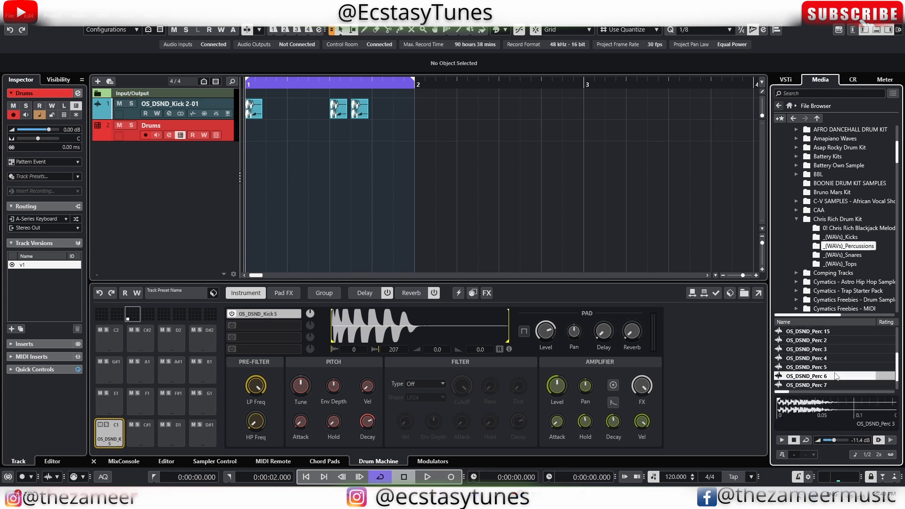
click(835, 369)
scroll(835, 371, down, 1)
drag(833, 351, 161, 440)
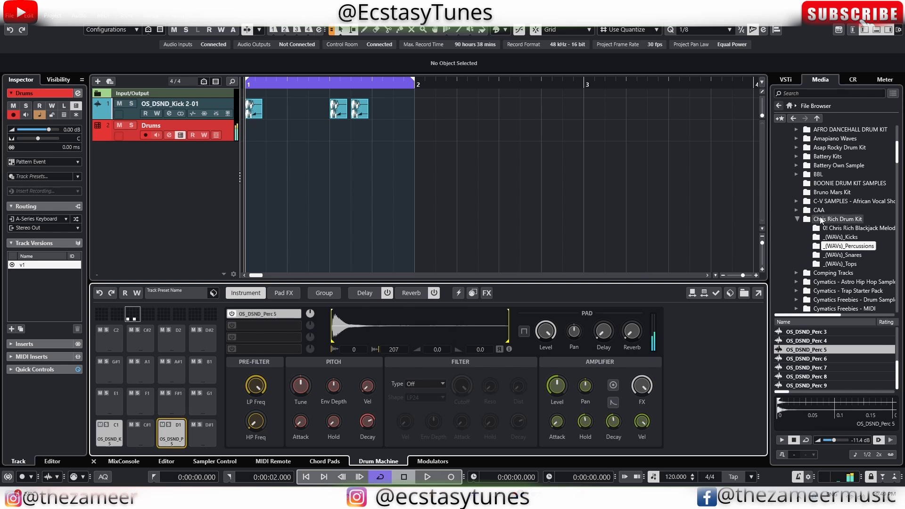
- Load OS_DSND_Snare 14 from the _(WAVs)_Snares folder onto the C#1 pad
click(857, 263)
click(848, 255)
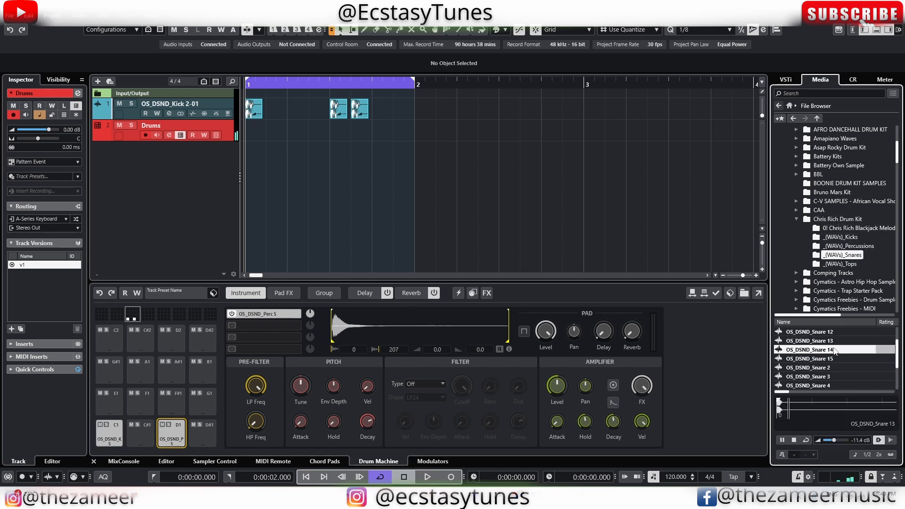
click(833, 349)
drag(833, 349, 147, 441)
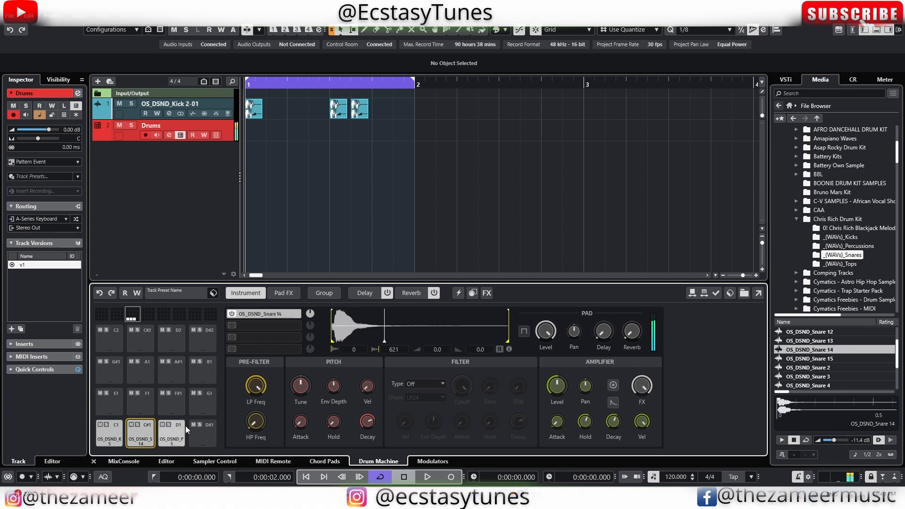
- Load OS_DSND_Snare 2 onto the E1 pad and play the D1 percussion pad
click(833, 368)
drag(835, 377, 108, 403)
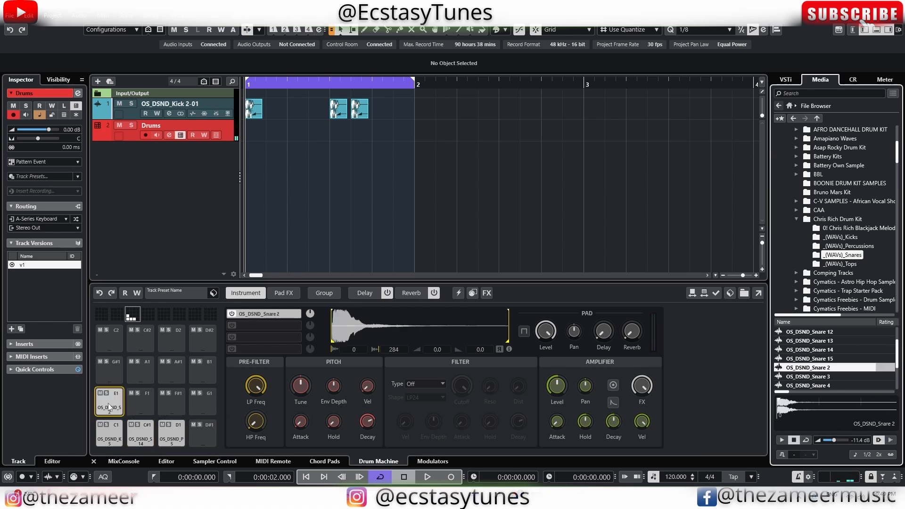
click(173, 431)
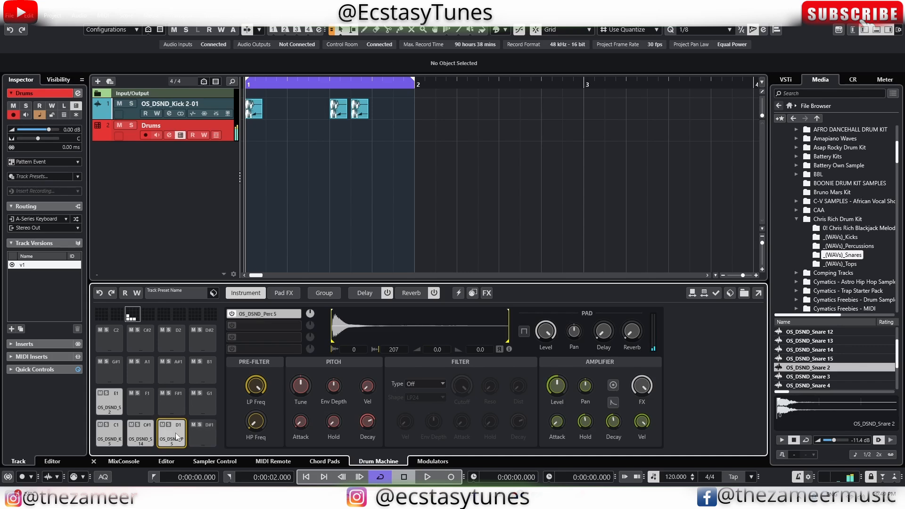
- Audition samples in the _(WAVs)_Tops folder and load OS_DSND_Top 4 onto the empty D#1 pad
click(202, 430)
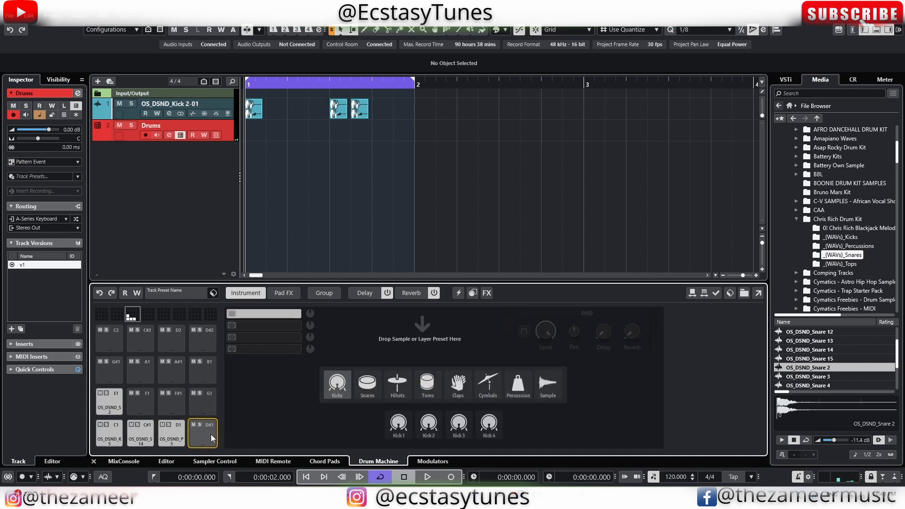
click(828, 368)
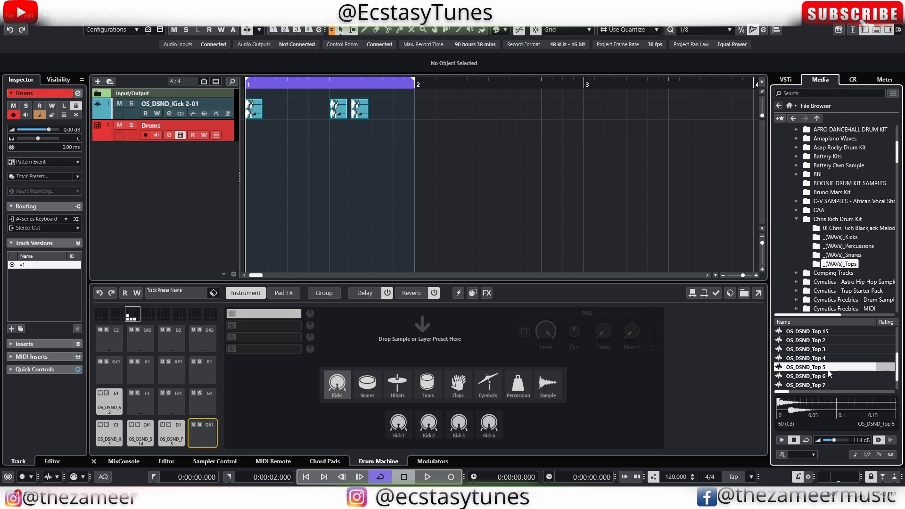
click(827, 360)
drag(828, 359, 207, 430)
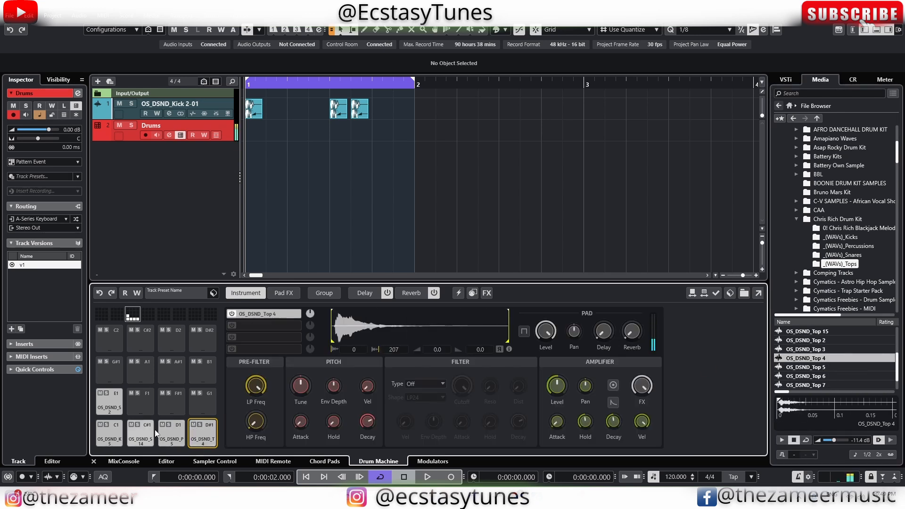
- Play the loaded snare, percussion, top and kick pads to hear the drum kit
click(145, 433)
click(170, 431)
click(201, 428)
click(113, 405)
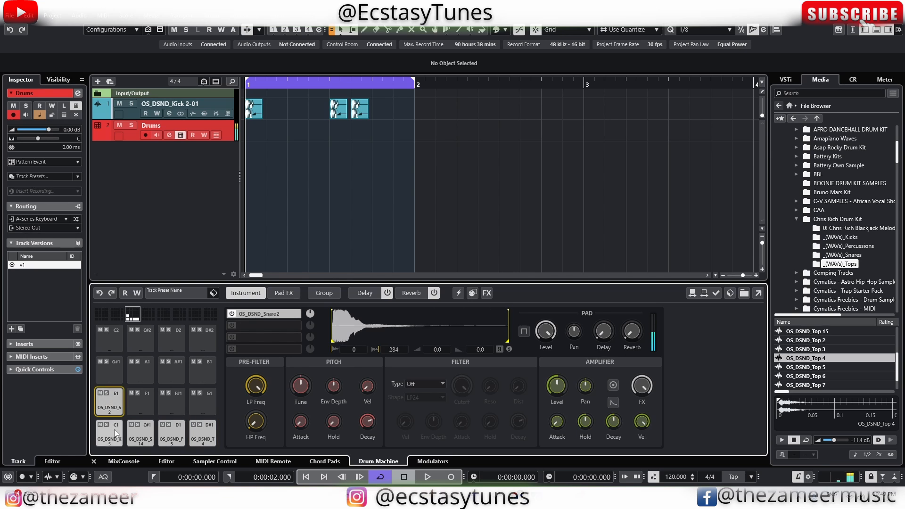
click(115, 433)
click(141, 432)
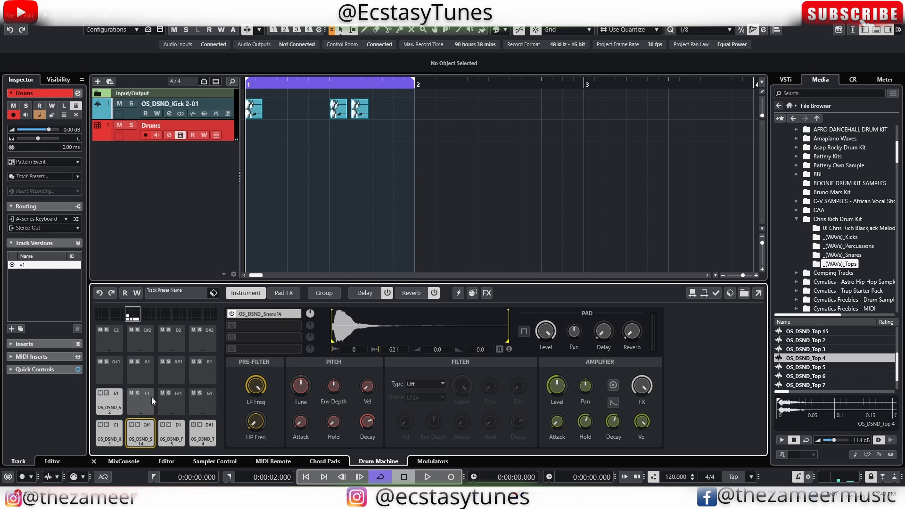
- Rename the C1 pad as Kick and the C#1 pad as Snare in the Drum Machine's group view
click(326, 293)
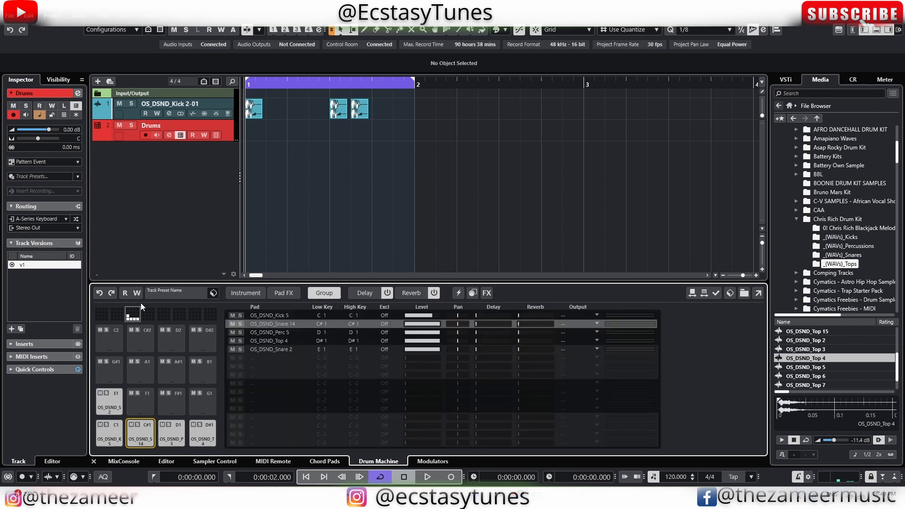
double_click(261, 317)
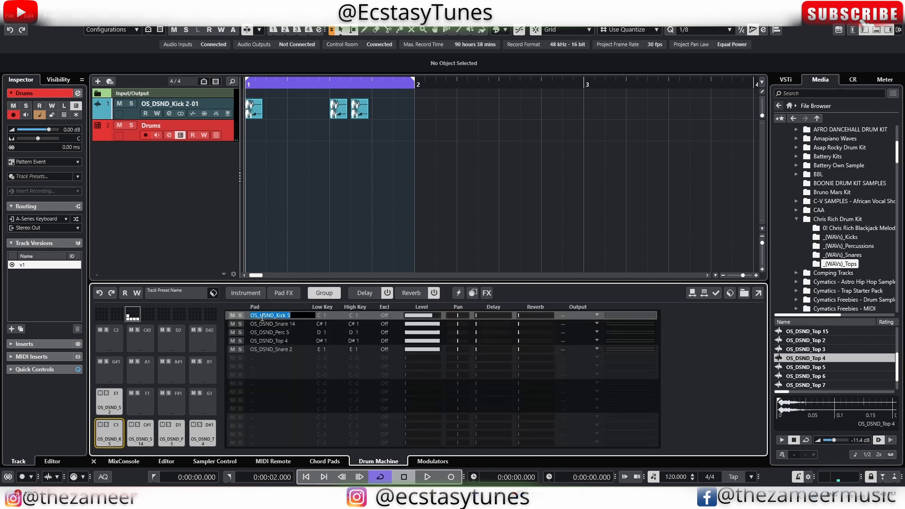
text(Kick)
click(278, 325)
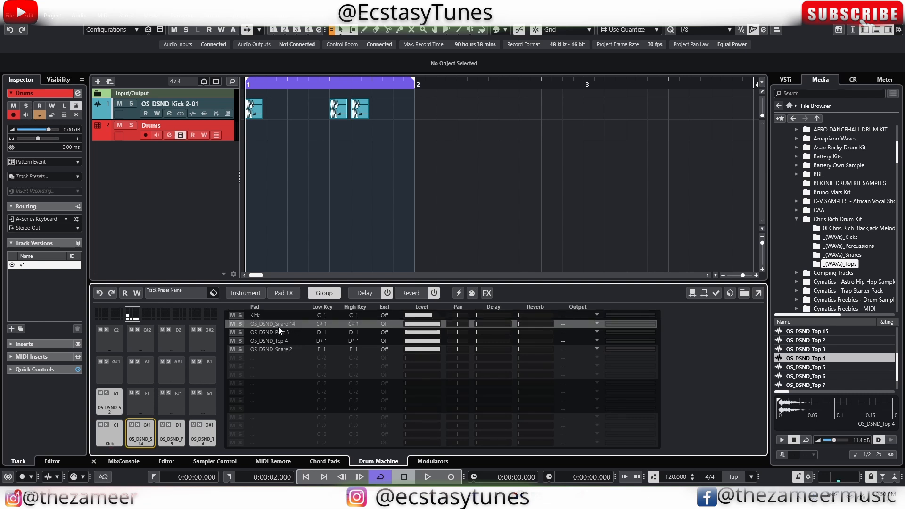
double_click(278, 325)
text(Snare)
key(Return)
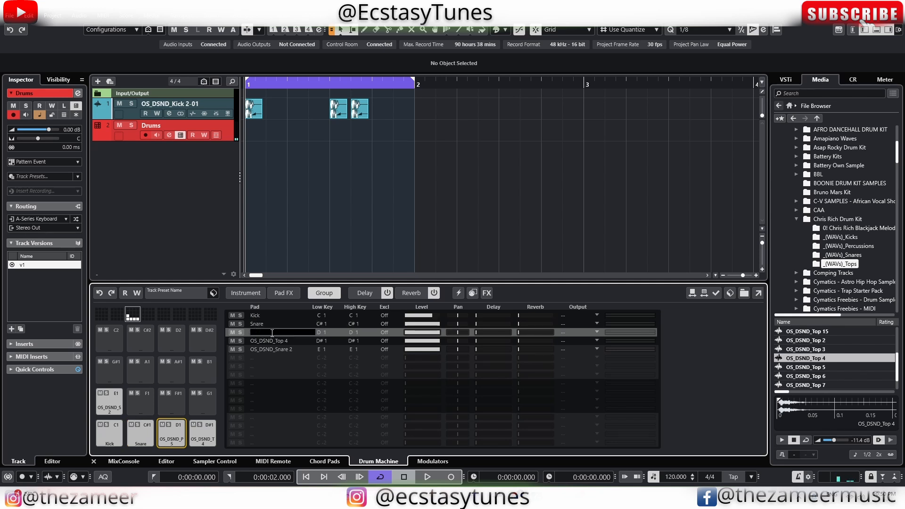
- Rename the D1 pad as Perc and the D#1 pad as HH
double_click(283, 332)
text(Perc)
key(Return)
click(270, 340)
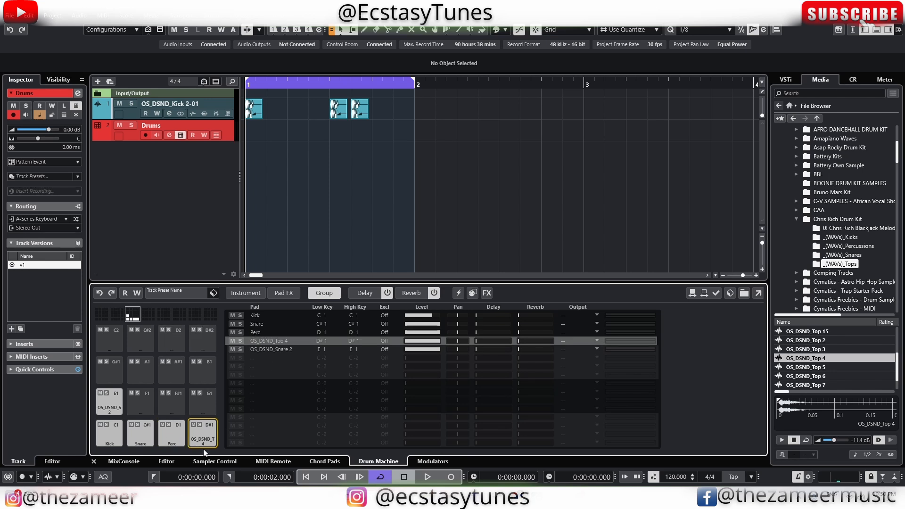
double_click(293, 343)
text(HH)
key(Return)
- Rename the E1 pad as Snare 2 in the Drum Machine's group view
double_click(273, 350)
text(Sbn)
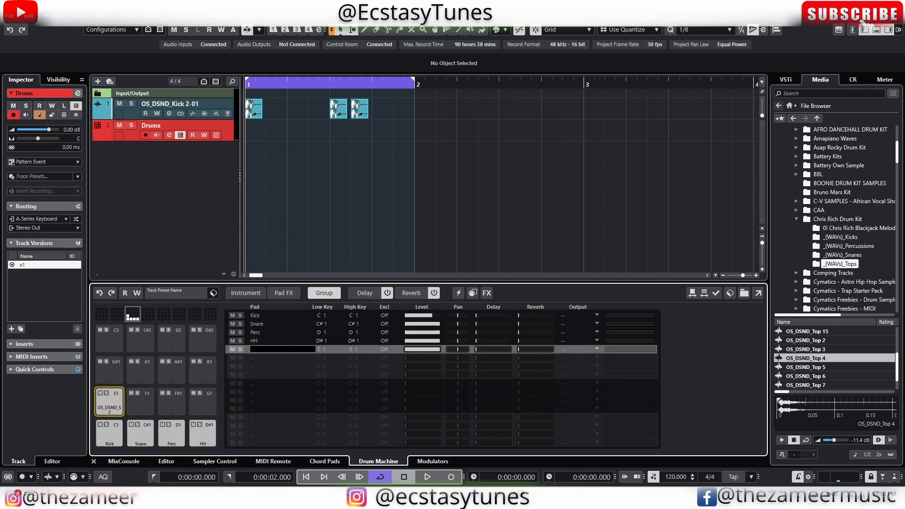
text(Snare 2)
key(Return)
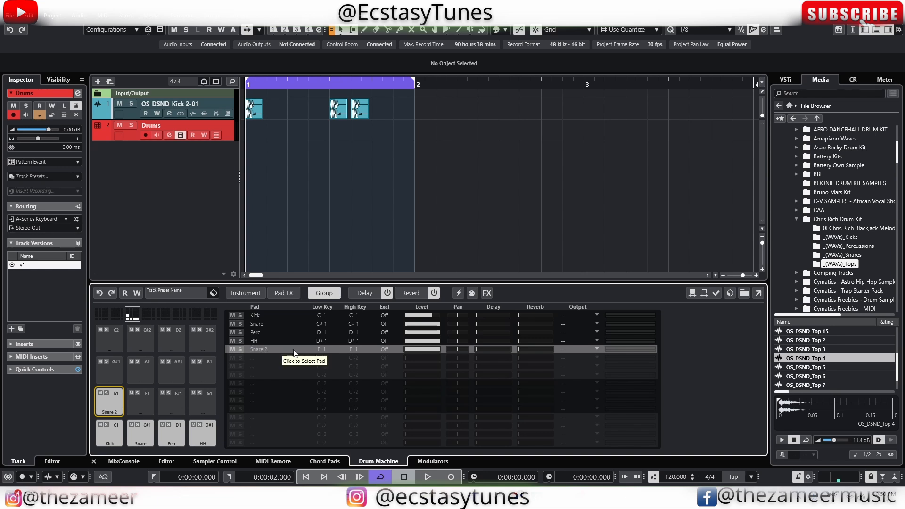
- Check the Kick pad's level and lower the Snare pad's level to about -9 dB to match it
click(254, 317)
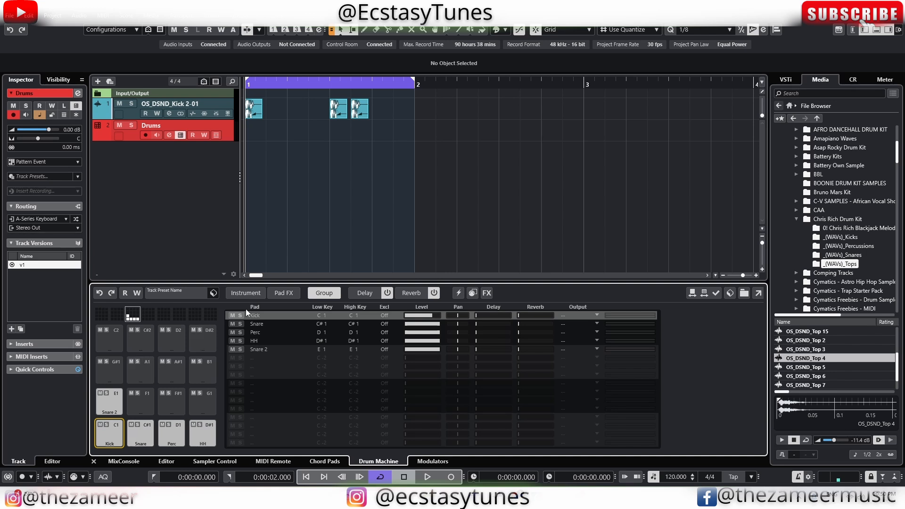
click(245, 292)
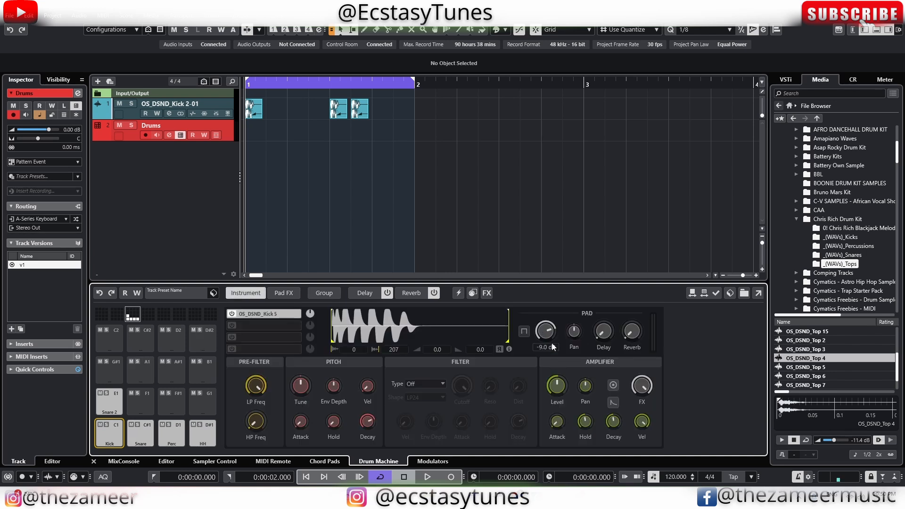
click(324, 293)
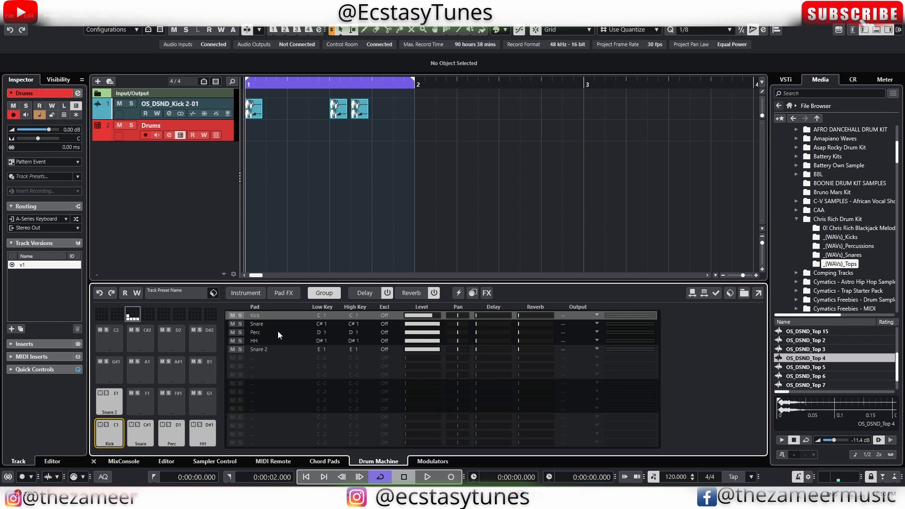
click(320, 324)
drag(441, 326, 431, 326)
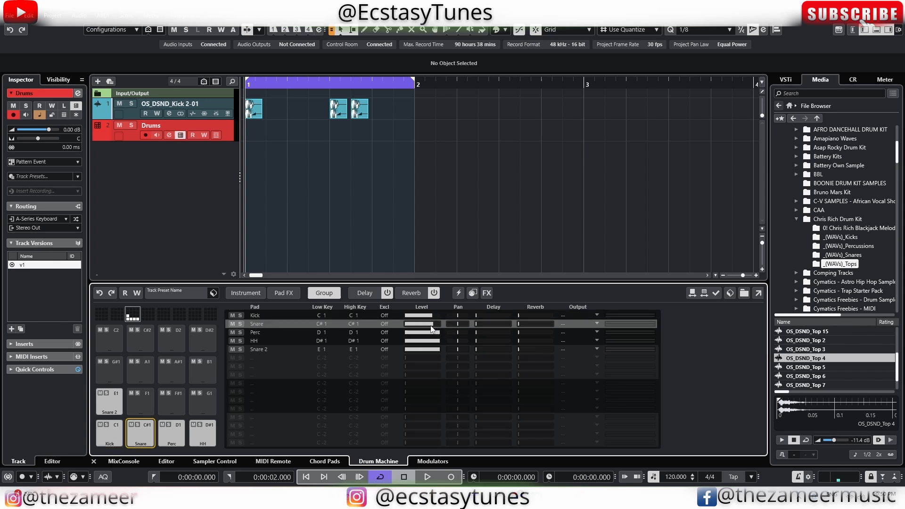
click(255, 294)
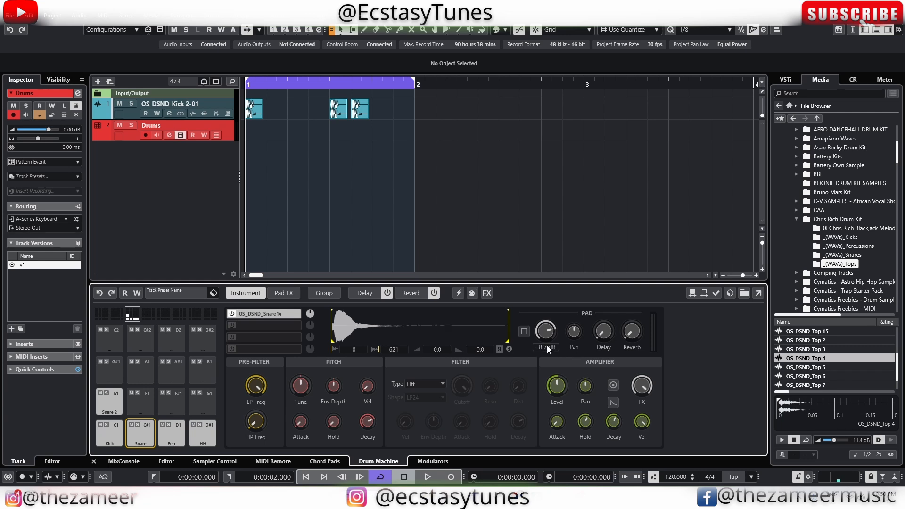
key(Return)
- Play the Perc and HH pads and check the Perc pad's level
click(168, 434)
click(210, 433)
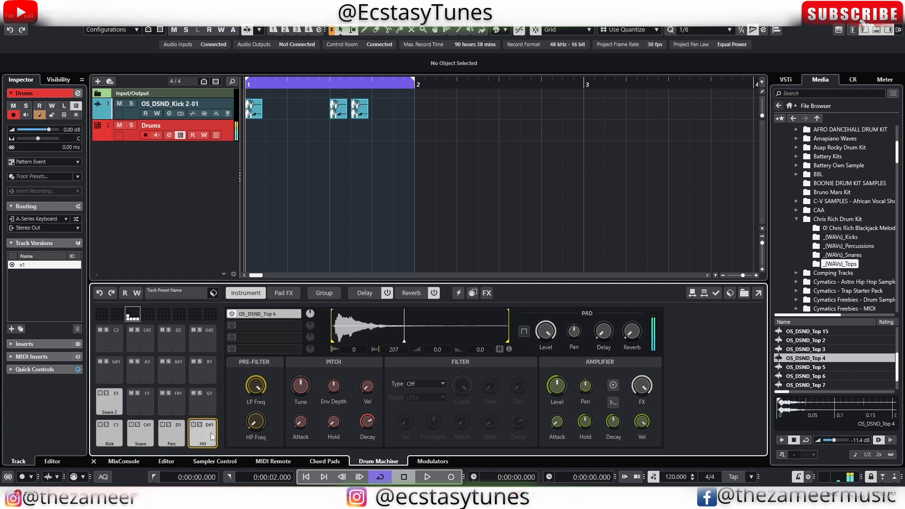
click(181, 434)
mouse_move(537, 340)
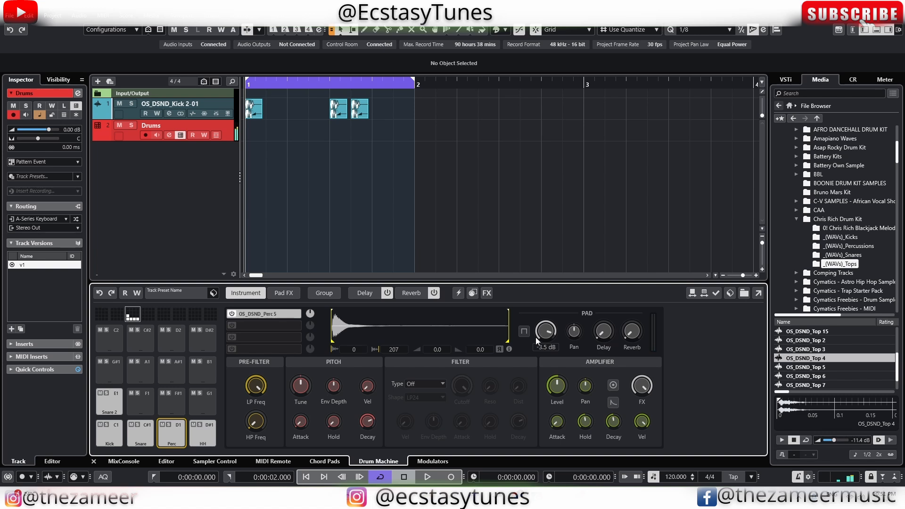
- Lower the levels of the Perc, HH and Snare 2 pads in the group view to match the Kick pad's -9 dB
click(318, 296)
double_click(435, 333)
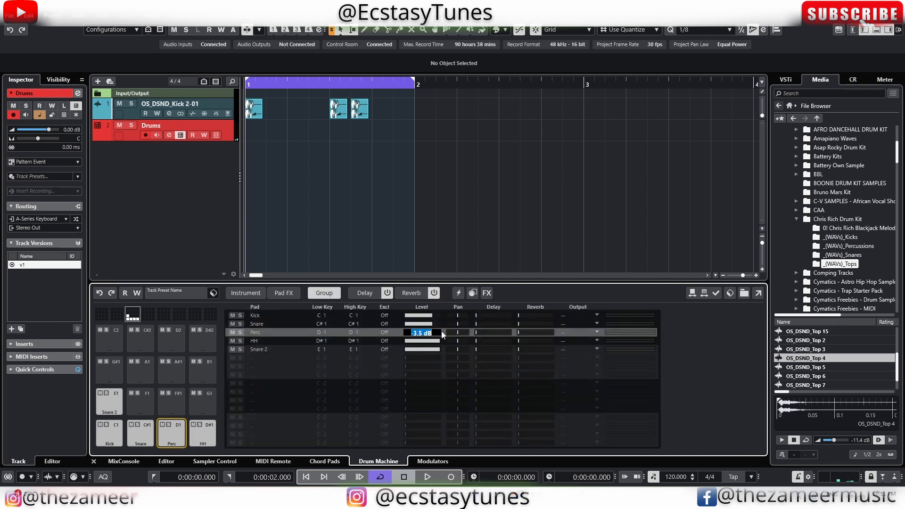
text(-6)
key(Return)
double_click(432, 341)
text(-6)
key(Return)
double_click(430, 352)
text(-6)
key(Return)
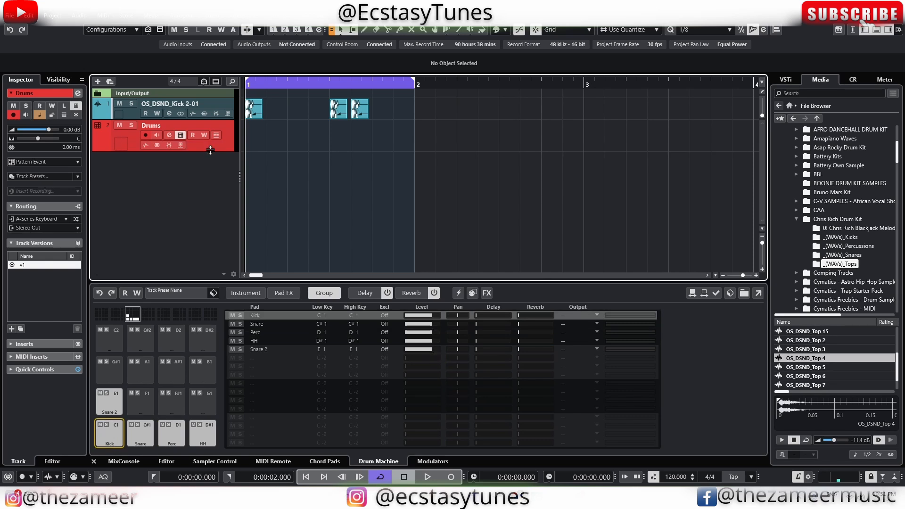
- Increase the Drums track's height and create a pattern event over bar 1
drag(211, 140, 211, 172)
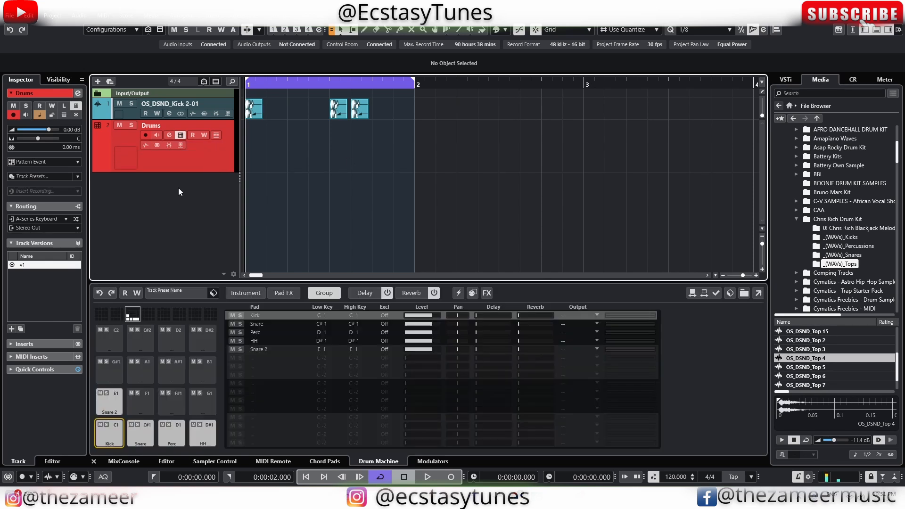
double_click(288, 161)
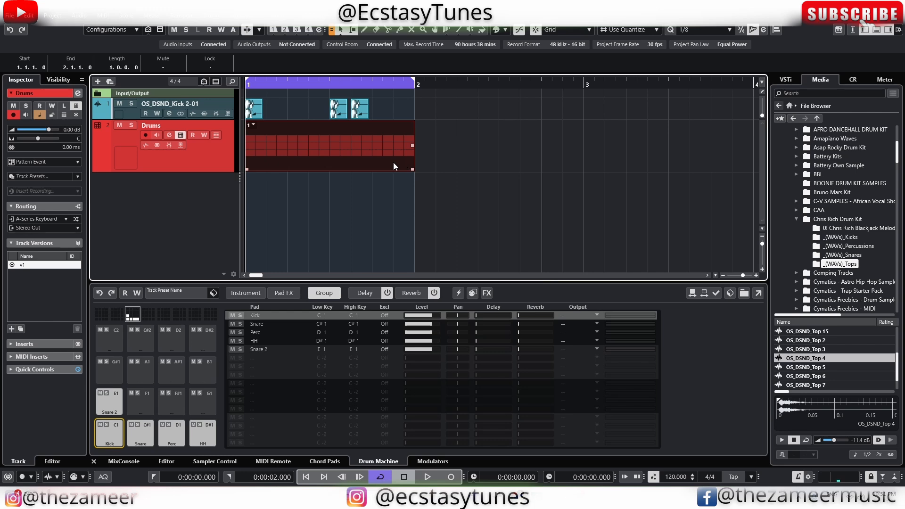
- Add the Event Type control to the visible controls for drum tracks in Track Controls Settings
right_click(199, 151)
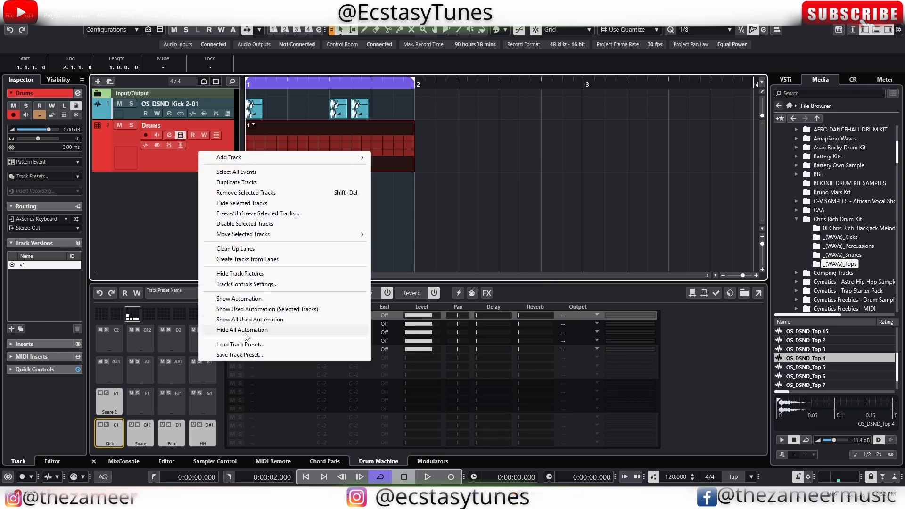
click(246, 284)
click(264, 213)
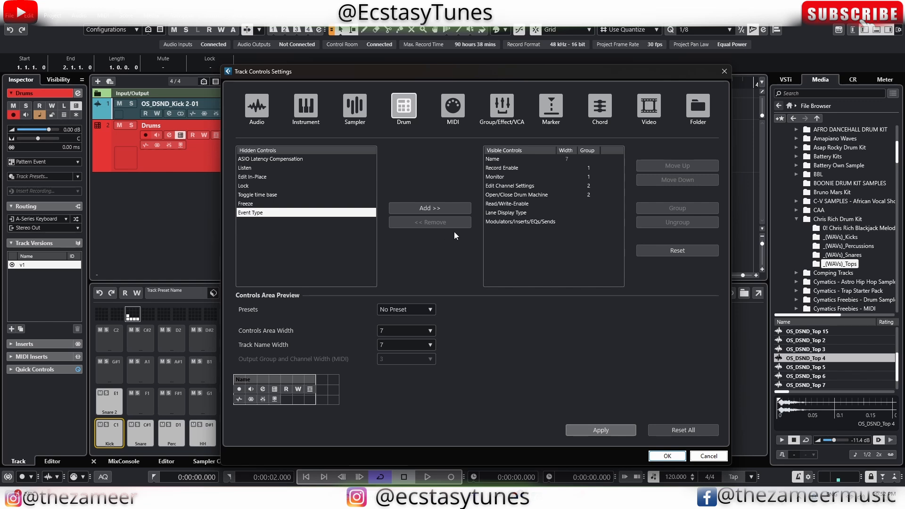
click(453, 208)
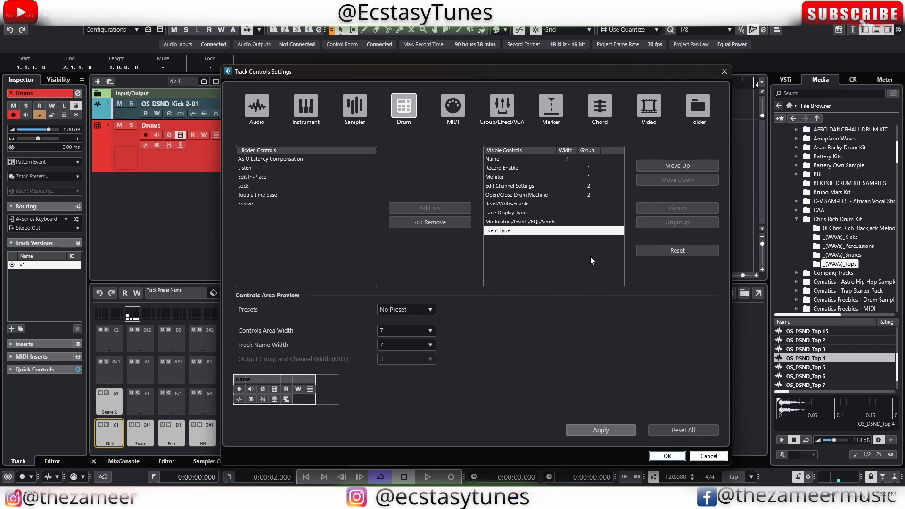
click(503, 232)
click(675, 455)
- Open the Drums track's bar 1 pattern event in the Pattern Editor to view its step lanes
click(338, 209)
click(311, 152)
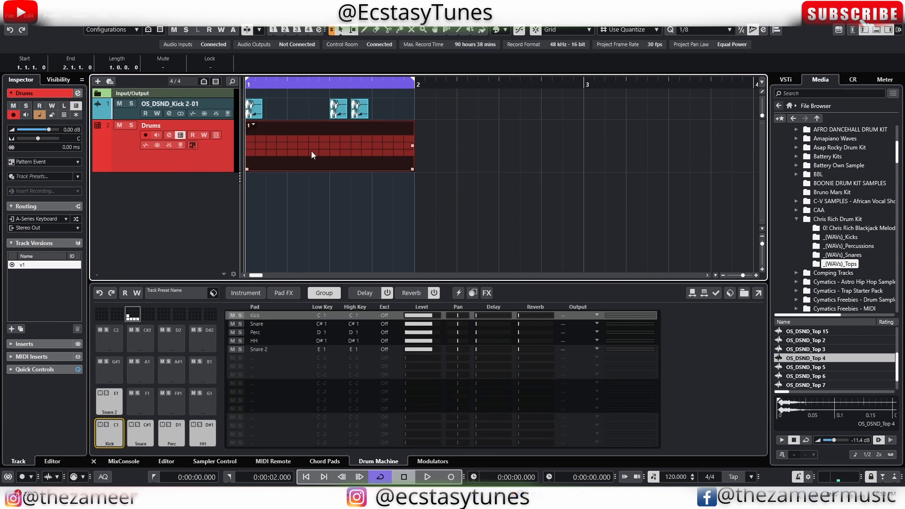
key(ctrl+z)
double_click(284, 151)
double_click(329, 165)
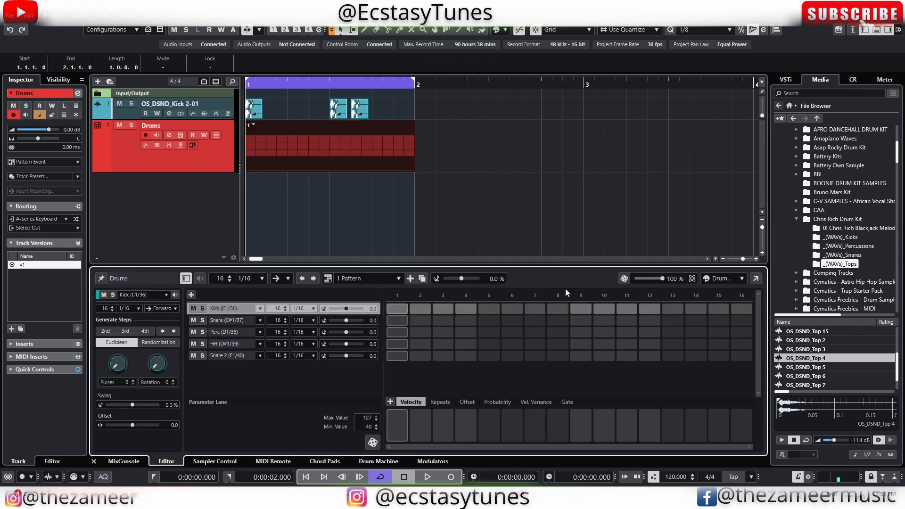
click(349, 176)
click(352, 163)
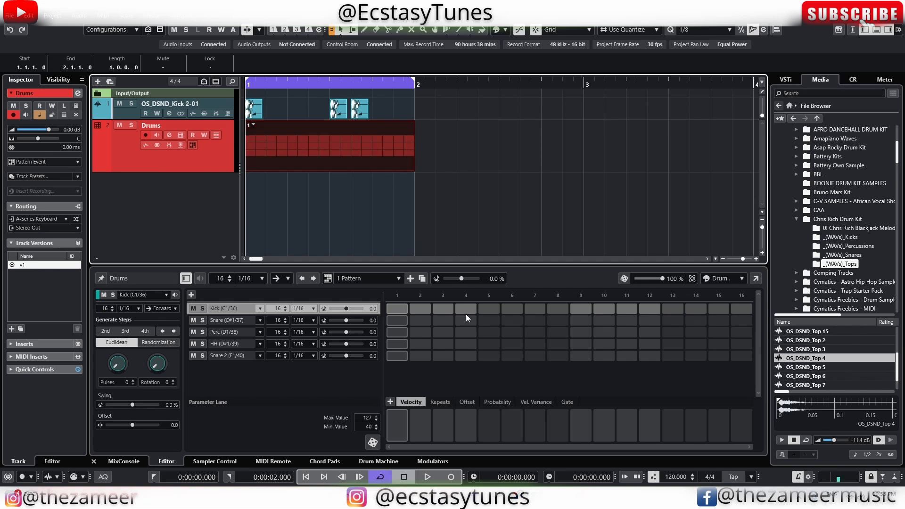
- Replace the bar 1 pattern event with an empty MIDI part by switching the Drums track's event type to MIDI Part
click(365, 165)
key(Delete)
click(192, 145)
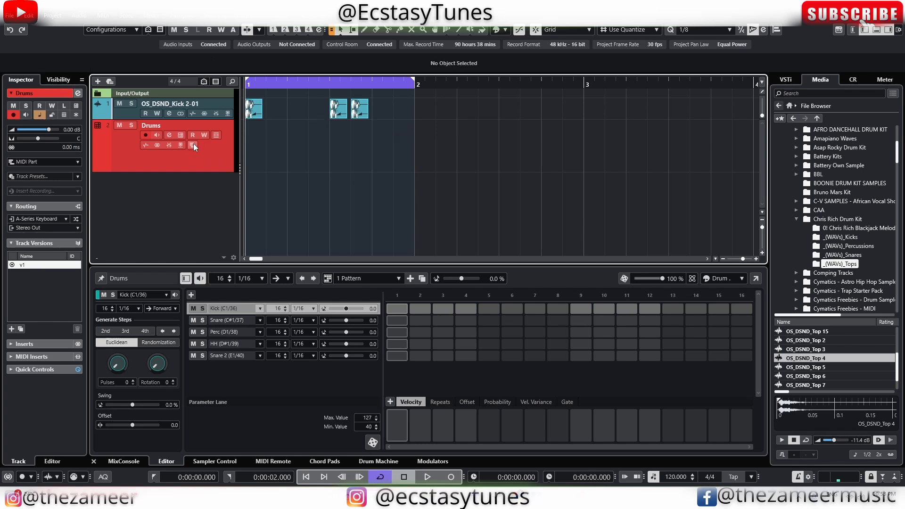
double_click(265, 152)
click(539, 188)
click(269, 165)
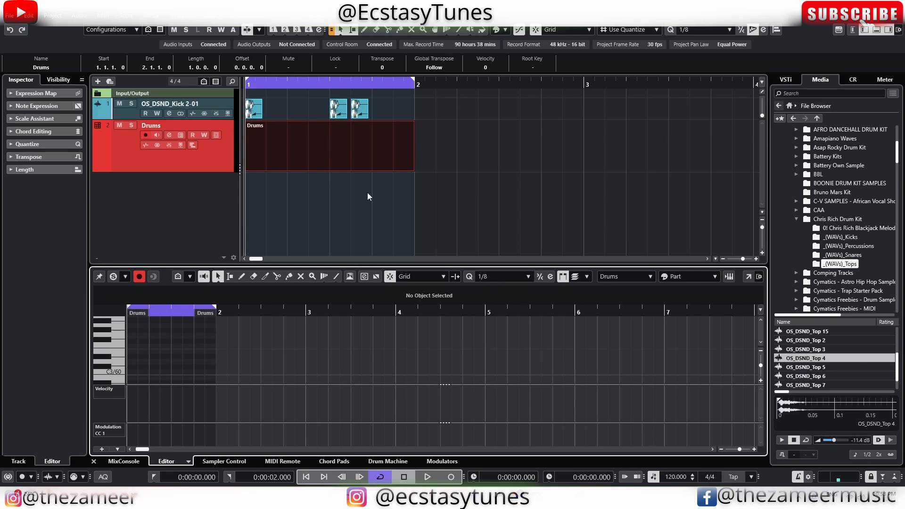
- Replace the bar 1 MIDI part with a pattern event by switching the Drums track's event type to Pattern Event
key(g)
click(361, 161)
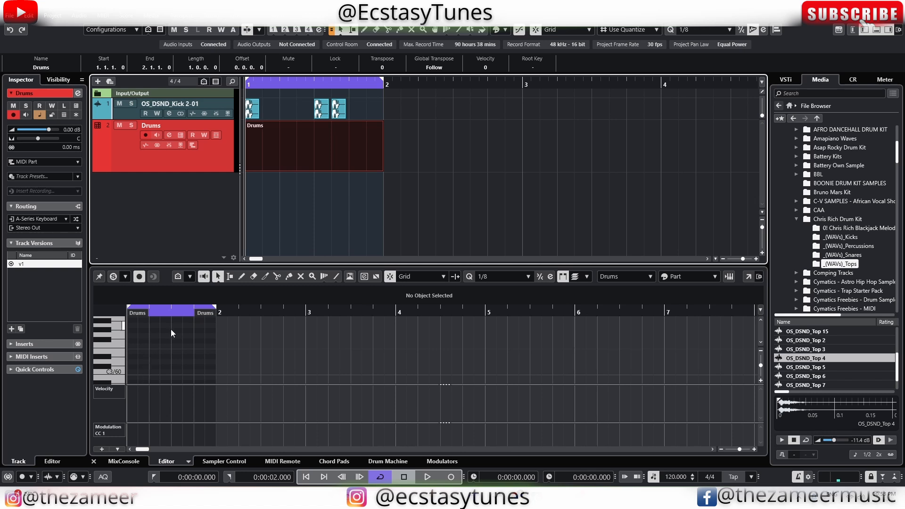
click(344, 196)
click(343, 162)
key(Delete)
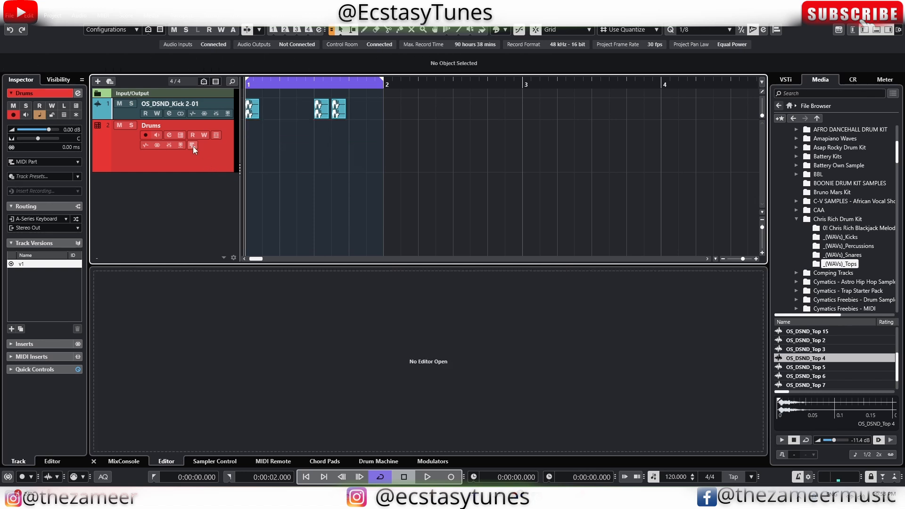
click(193, 145)
double_click(287, 146)
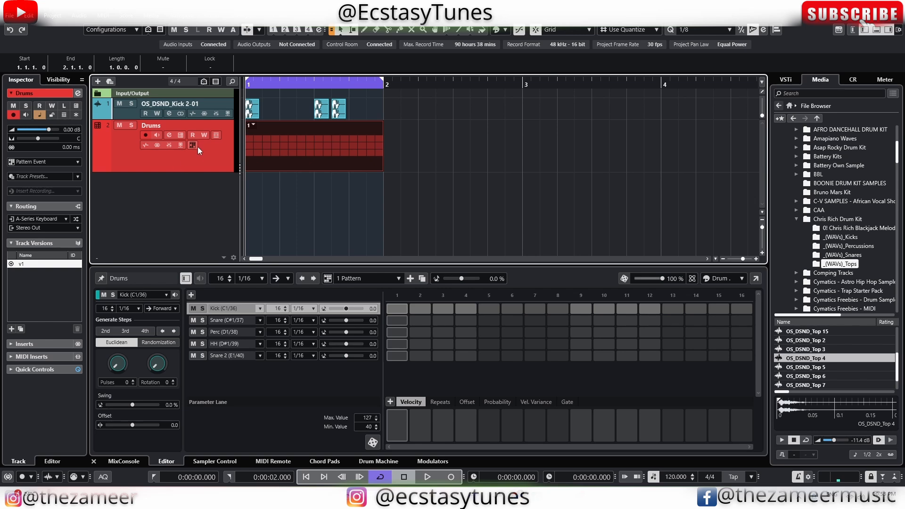
- Create a MIDI part over bar 2 of the Drums track and compare its editor with the pattern event's
double_click(438, 154)
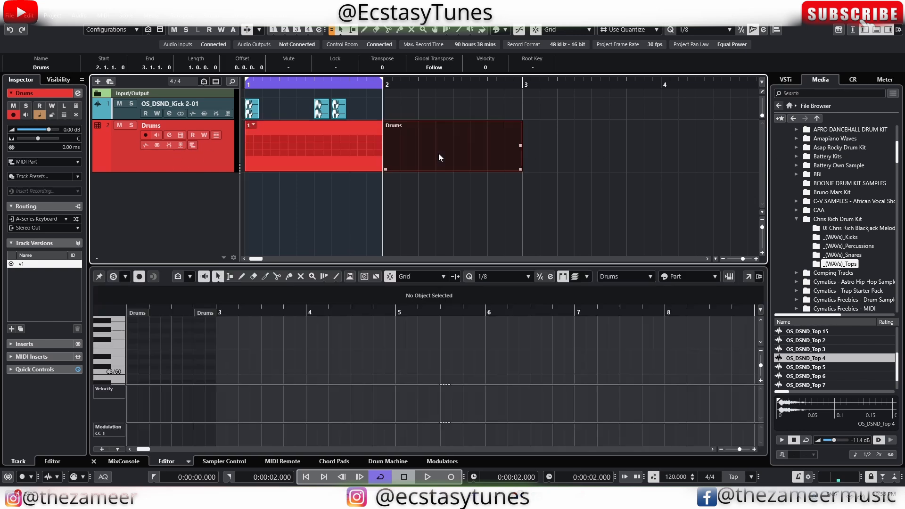
click(257, 162)
click(462, 168)
click(253, 163)
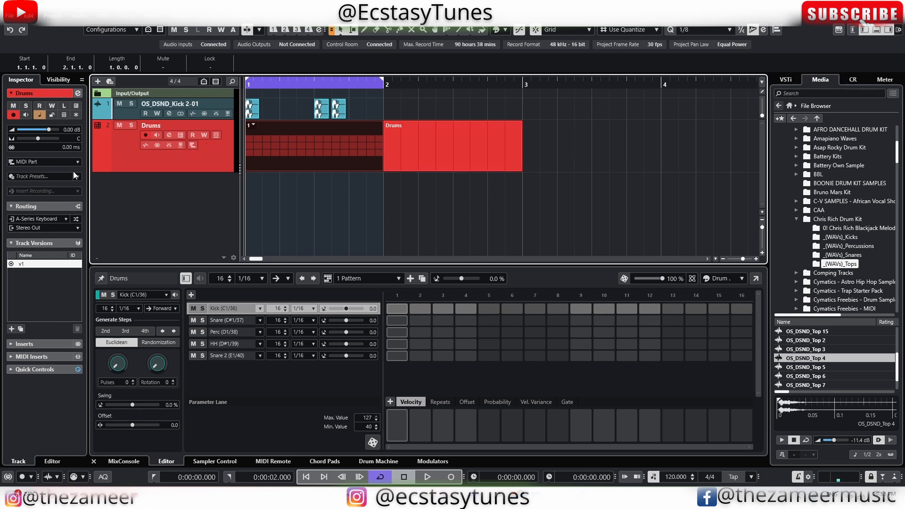
- Select MIDI Part as the Drums track's event type in the track settings and create another MIDI part over bar 3
click(25, 163)
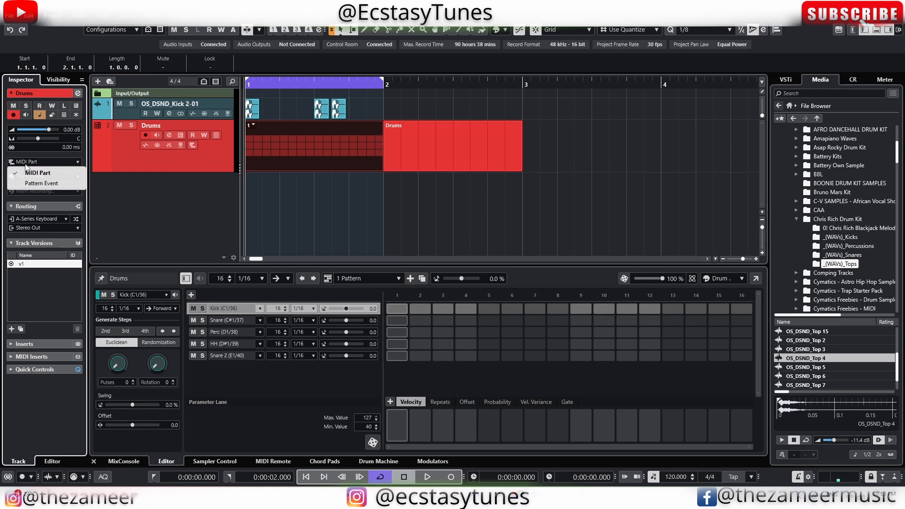
click(66, 173)
click(569, 144)
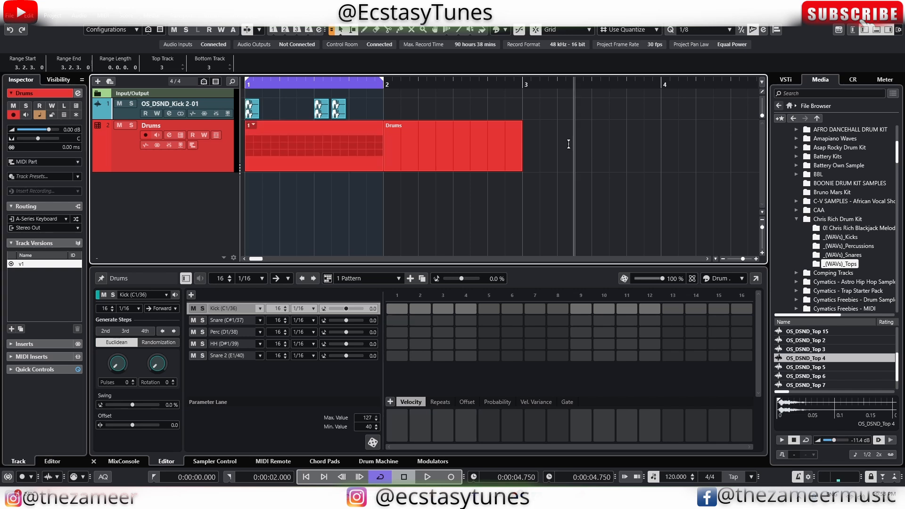
double_click(554, 165)
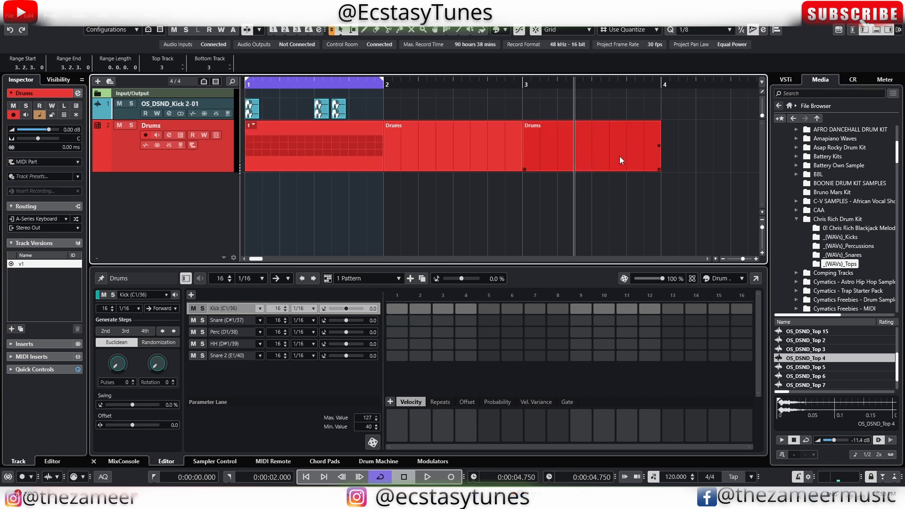
click(666, 160)
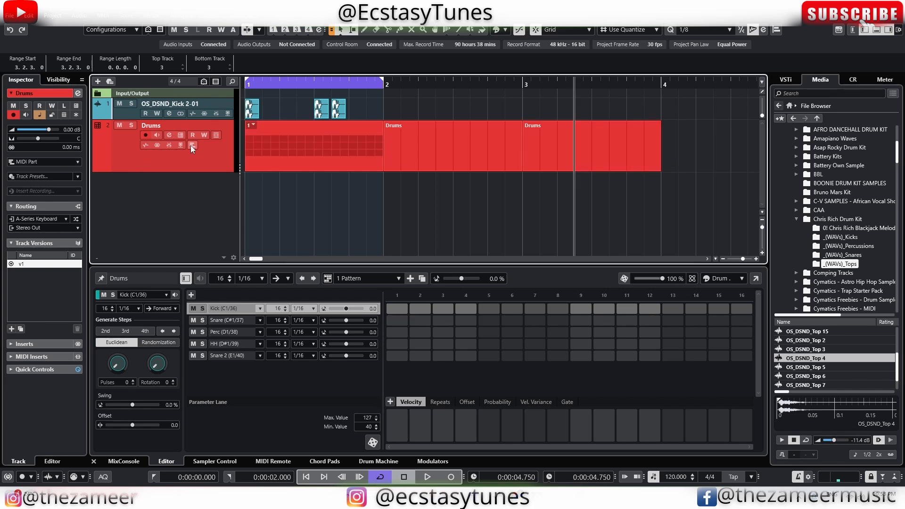
- Switch the Drums track's event type to Pattern Event and create a pattern event at bar 4
click(191, 145)
double_click(674, 156)
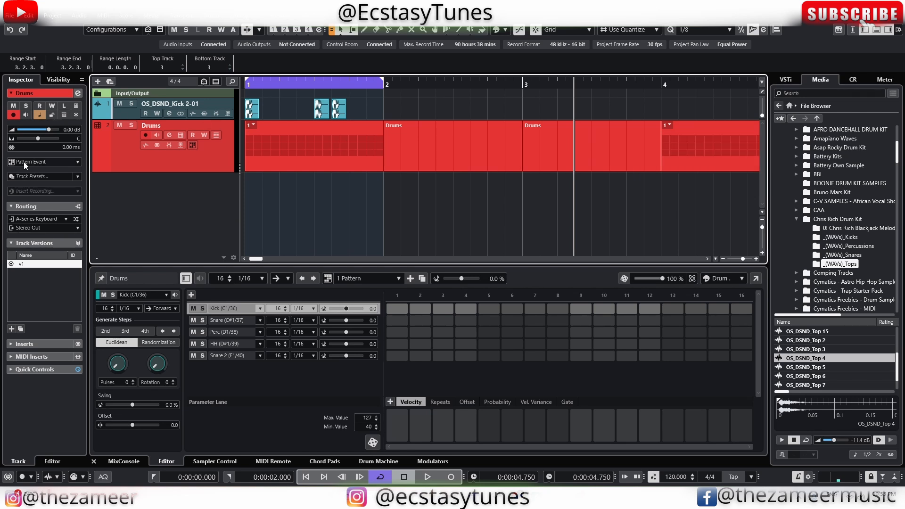
drag(449, 119, 590, 164)
click(682, 151)
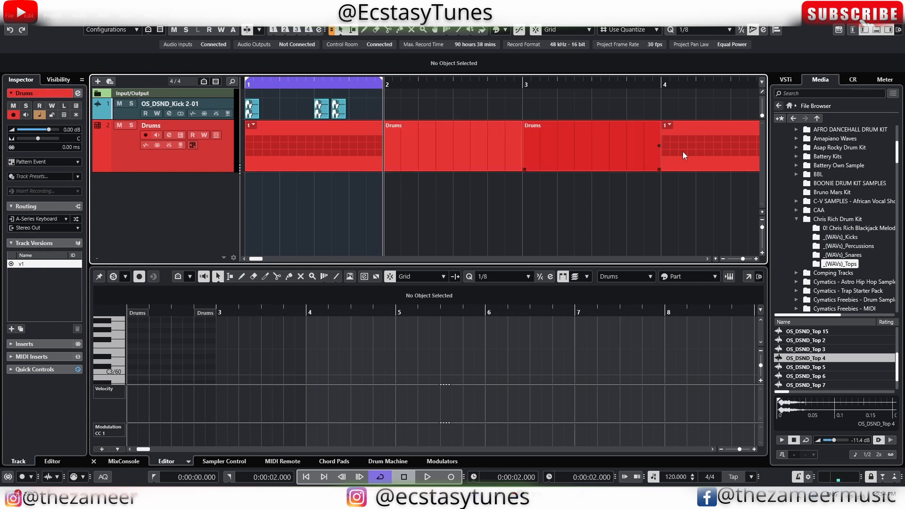
- Delete the MIDI parts in bars 2 and 3 and the extra bar 4 pattern event from the Drums track
click(618, 159)
key(Delete)
click(509, 158)
key(Delete)
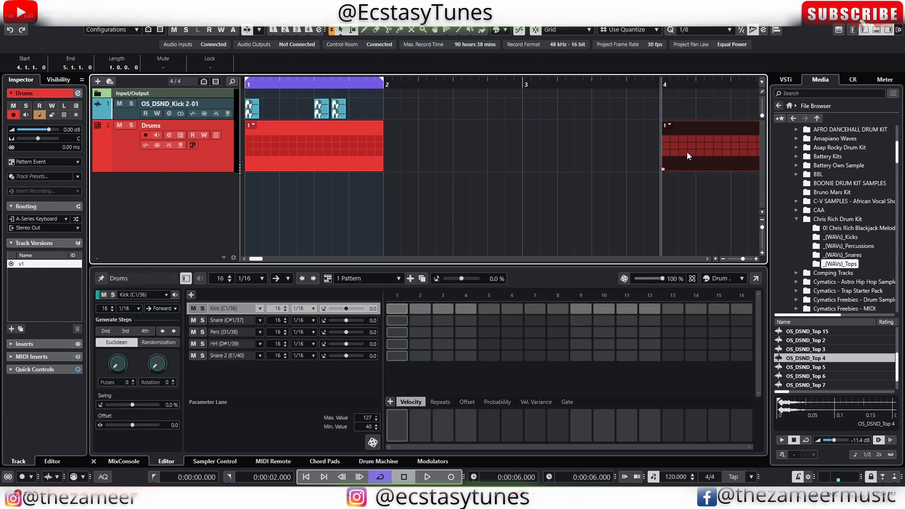
drag(686, 152, 412, 156)
click(495, 183)
click(513, 166)
key(Delete)
- Add a kick hit on step 1 of the bar 1 pattern event and play it back
click(353, 164)
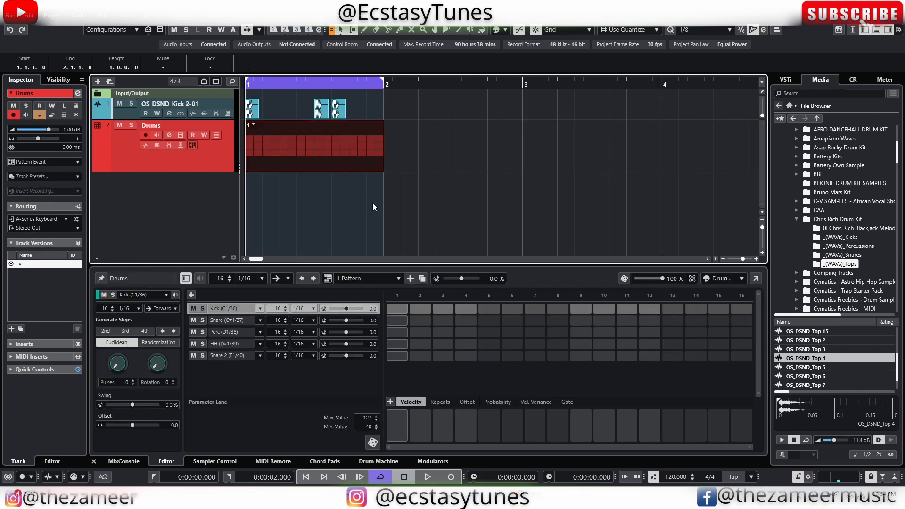
click(397, 308)
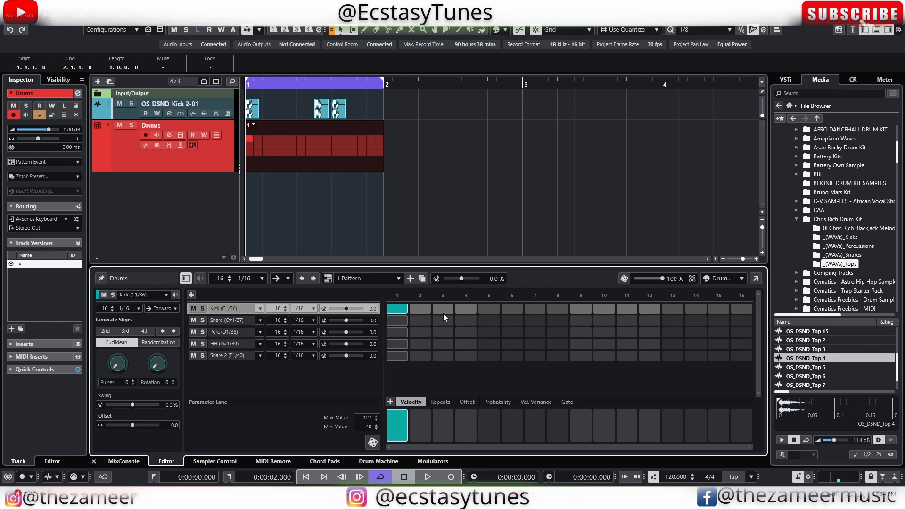
key(space)
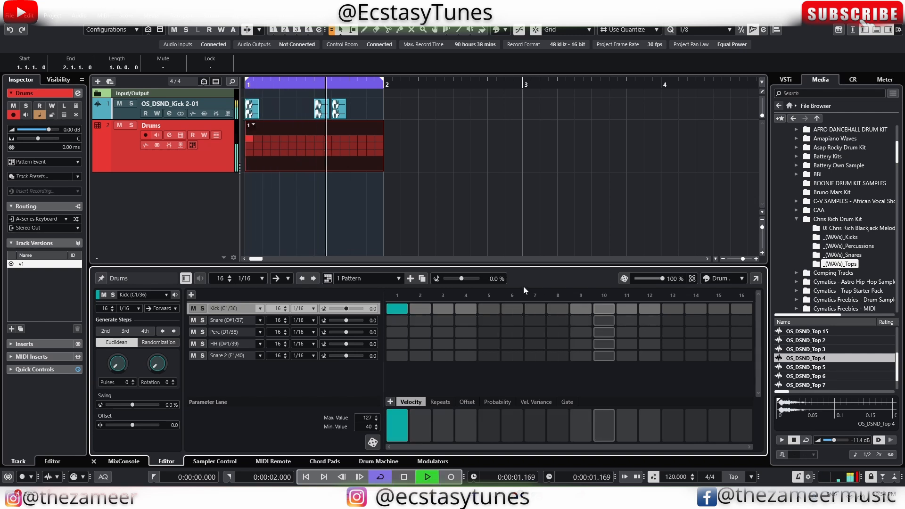
key(space)
- Delete the audio events from the OS_DSND_Kick 2-01 track and play the drum pattern alone
click(417, 213)
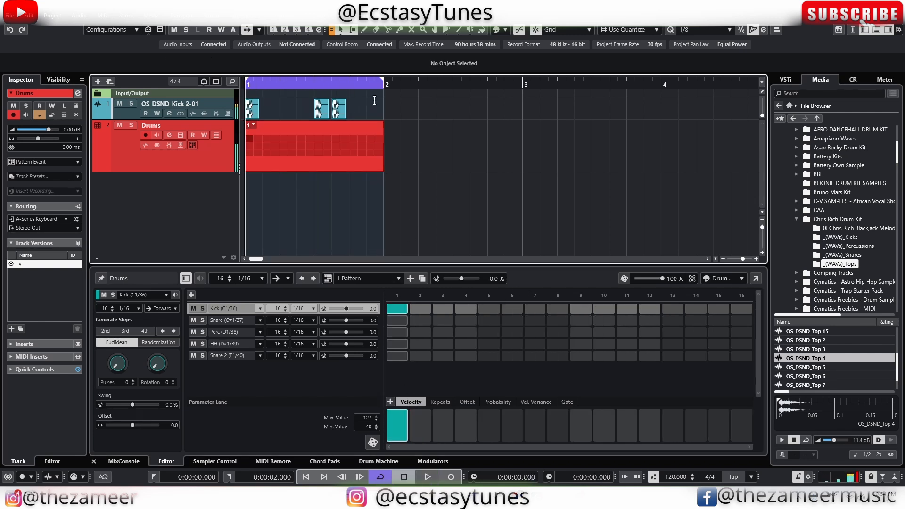
click(201, 106)
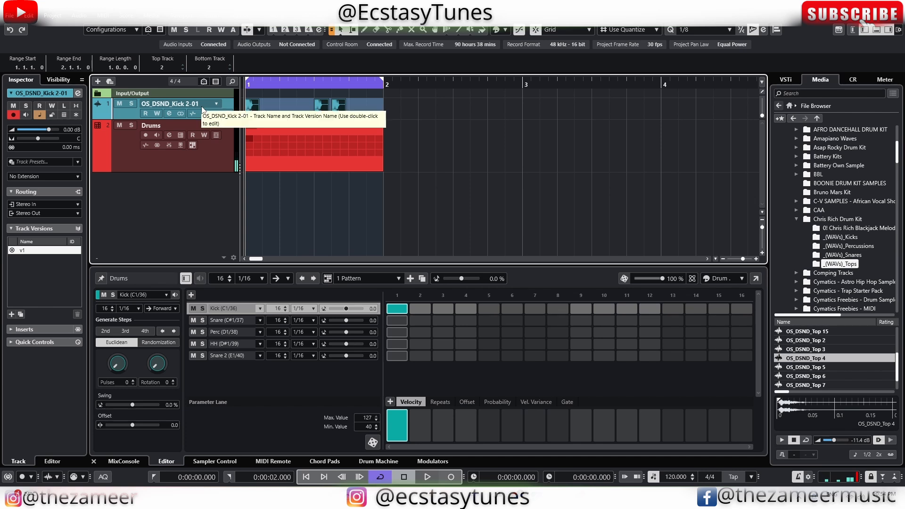
click(306, 150)
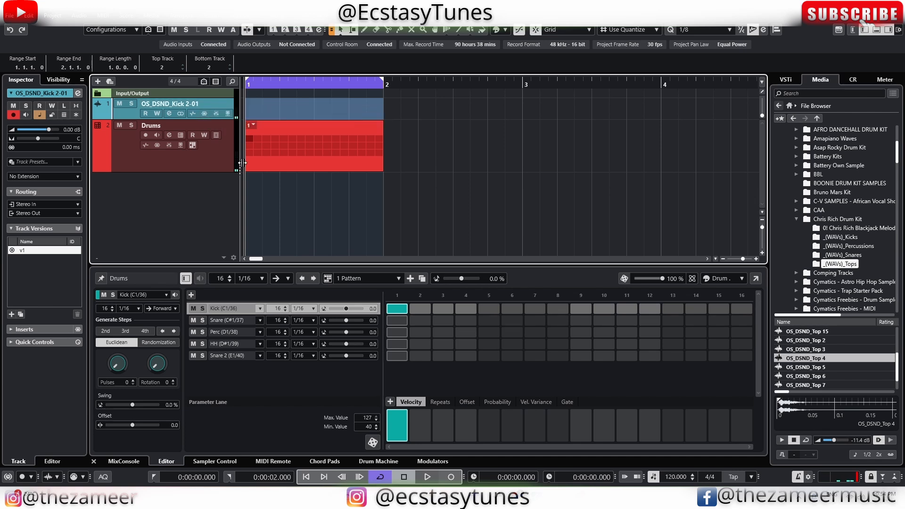
key(space)
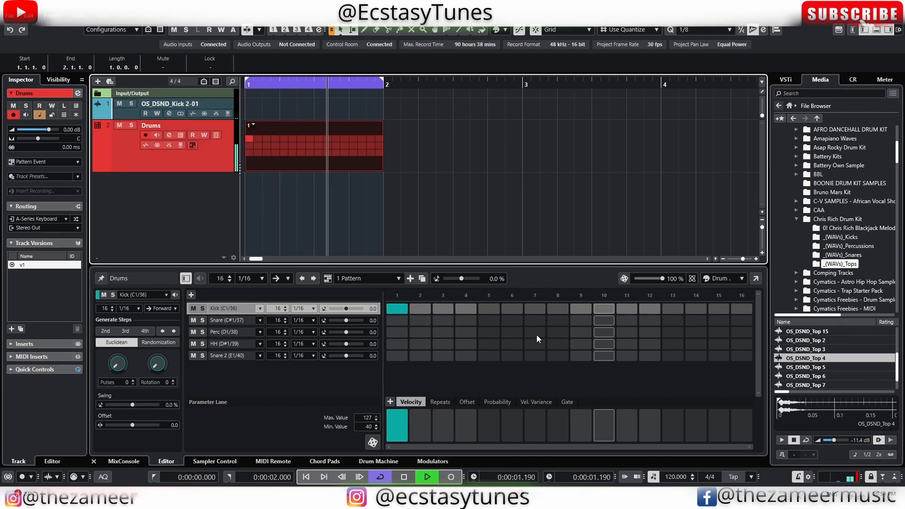
key(space)
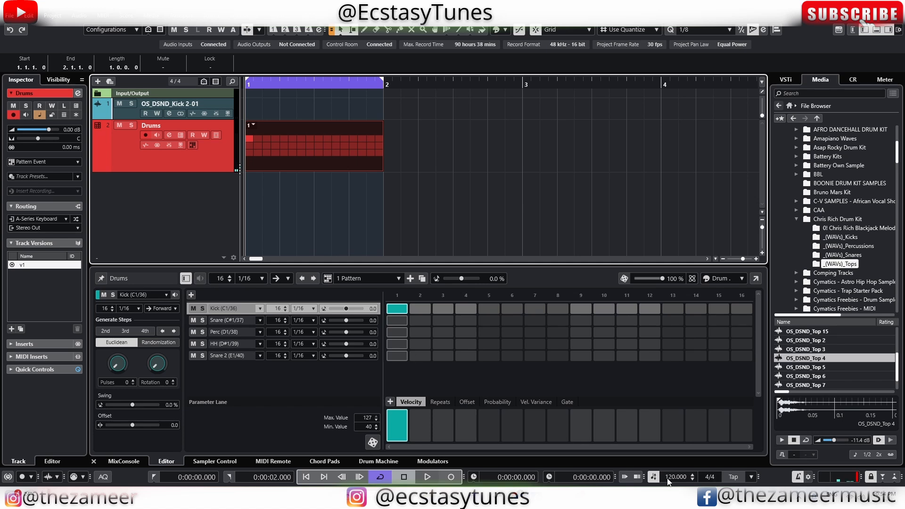
- Set the project tempo to 101 BPM, audition the pattern, and extend the loop range's end to bar 2
double_click(684, 477)
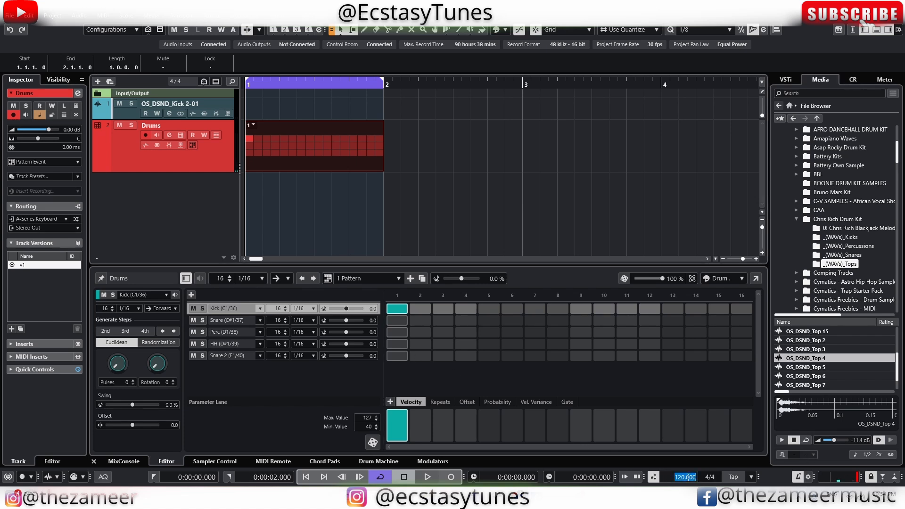
text(101)
key(Return)
key(space)
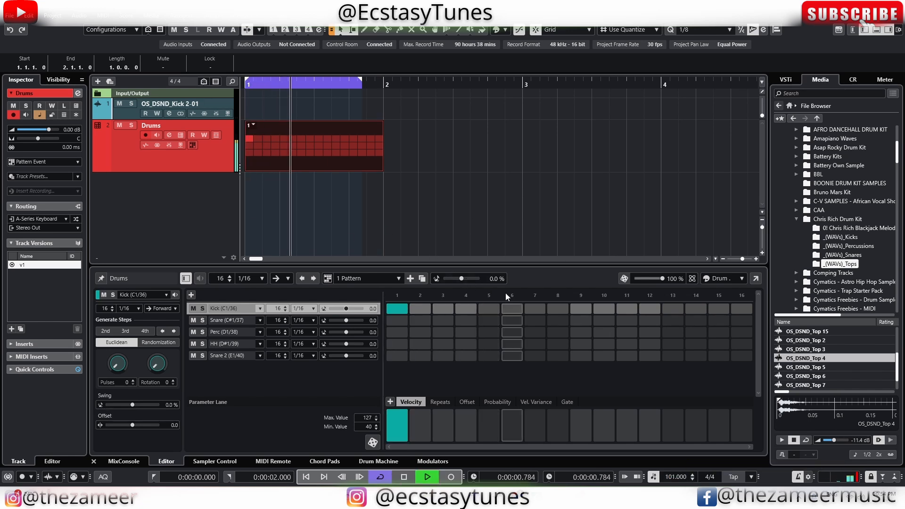
key(space)
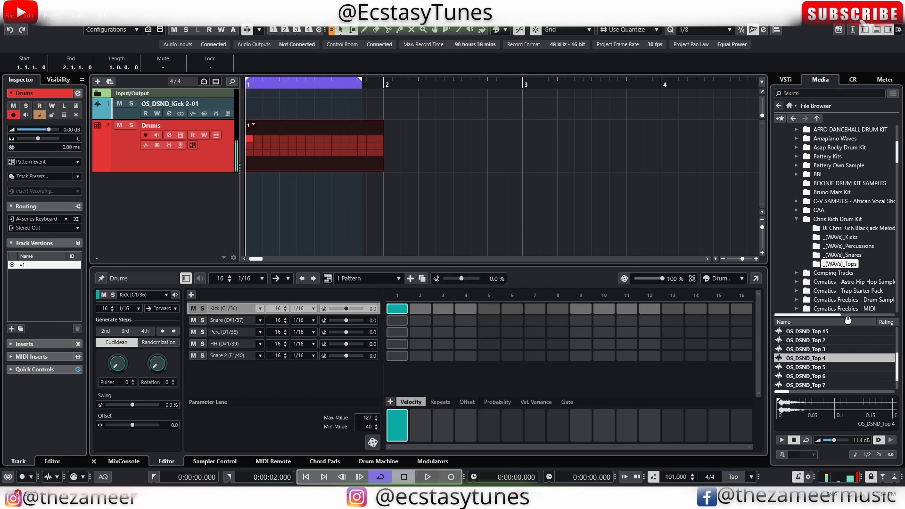
drag(362, 80, 383, 81)
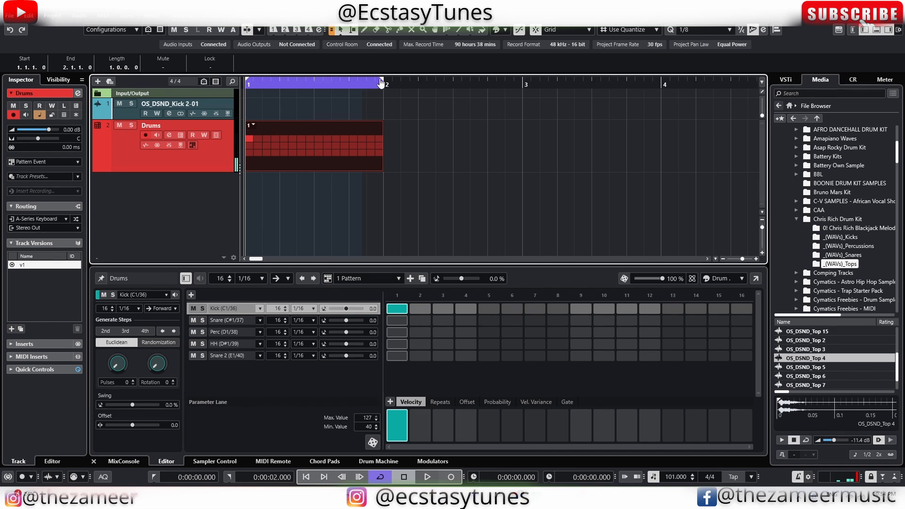
- Load OS_DSND_Kick 3 from the _(WAVs)_Kicks folder onto the Drum Machine's Kick pad and audition the pattern
click(838, 218)
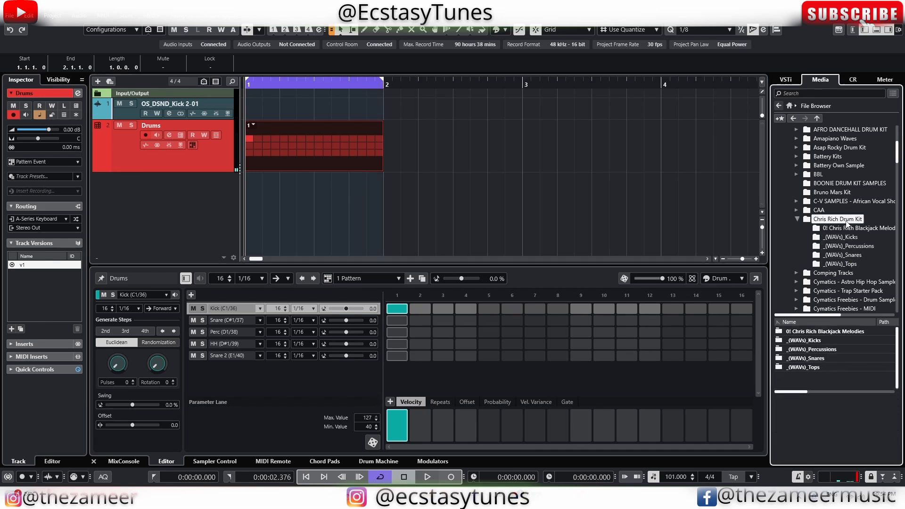
click(828, 341)
double_click(829, 340)
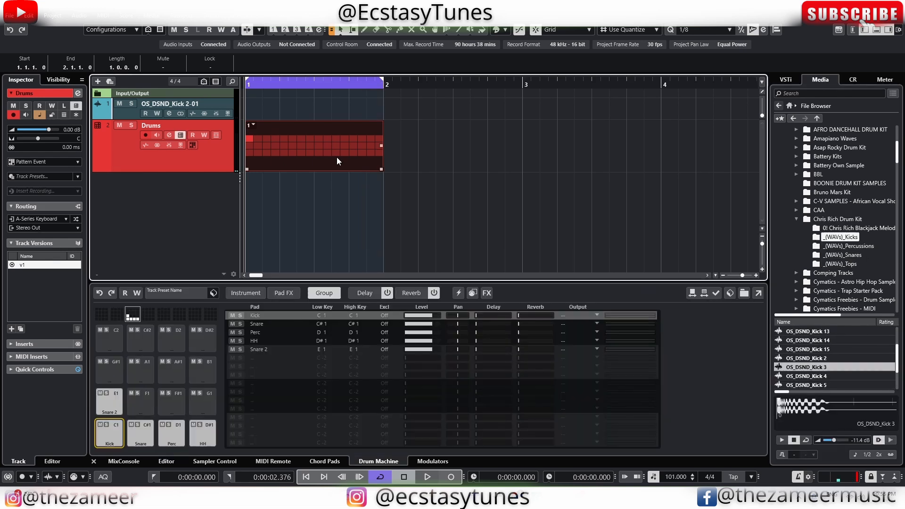
key(space)
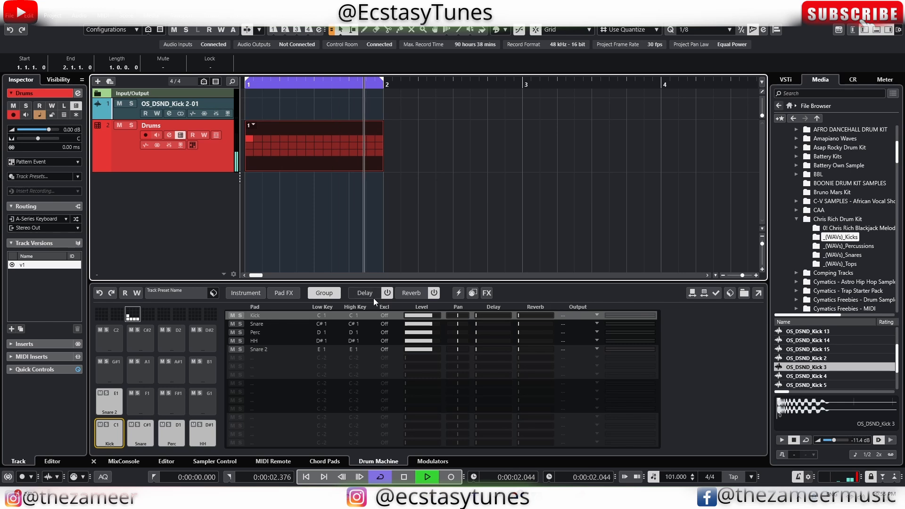
key(space)
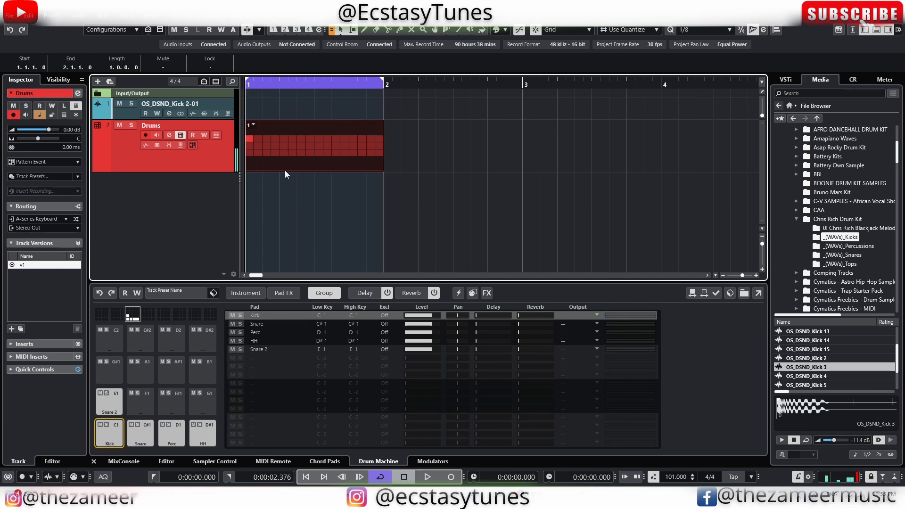
- Place a snare hit on step 5 of the pattern event and lower its velocity during playback
double_click(285, 168)
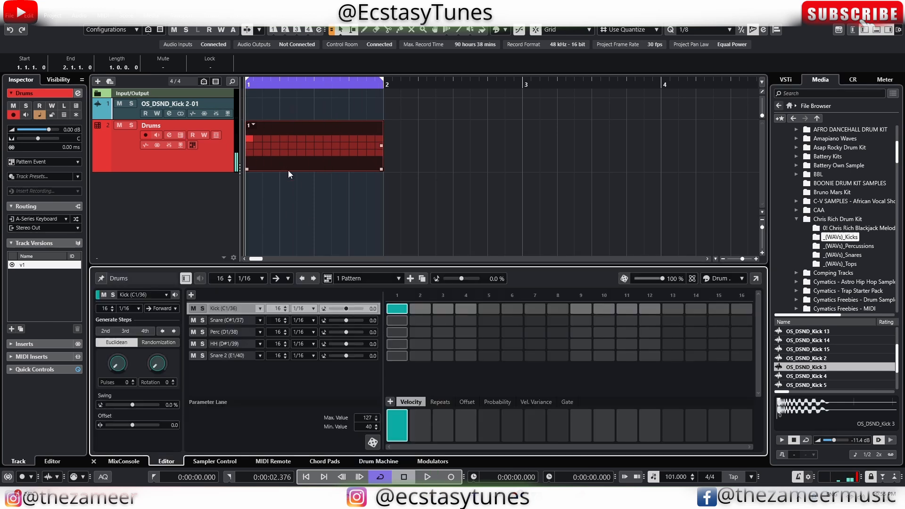
key(space)
click(503, 322)
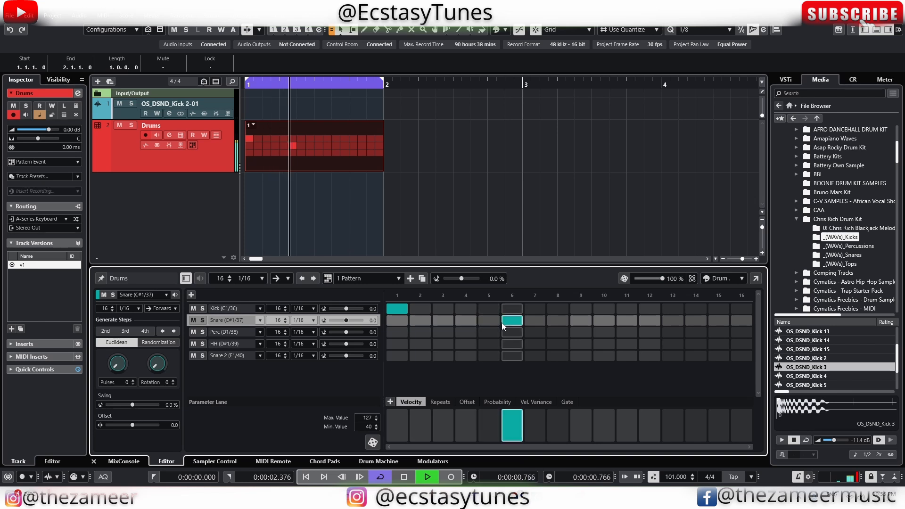
key(space)
click(493, 321)
click(505, 322)
key(space)
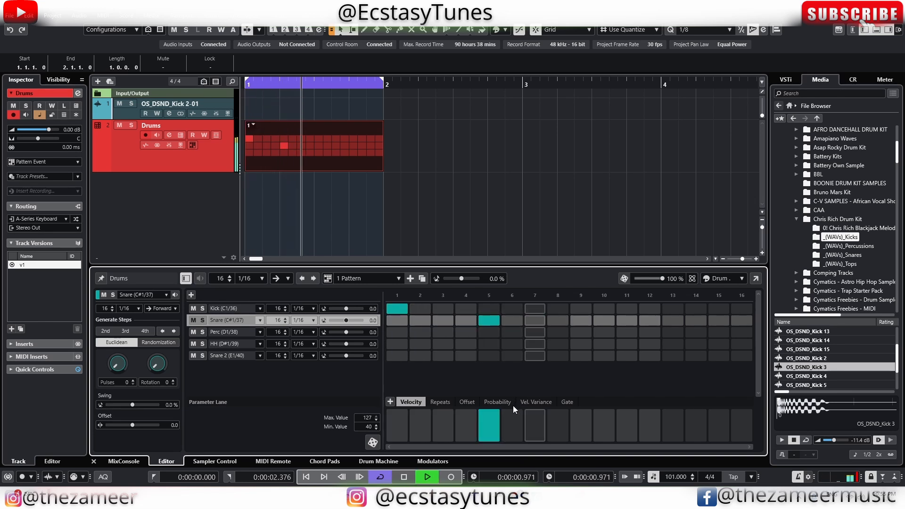
click(491, 421)
key(space)
key(space)
- Add kick hits on steps 7 and 11 and a snare hit with reduced velocity on step 13
click(540, 309)
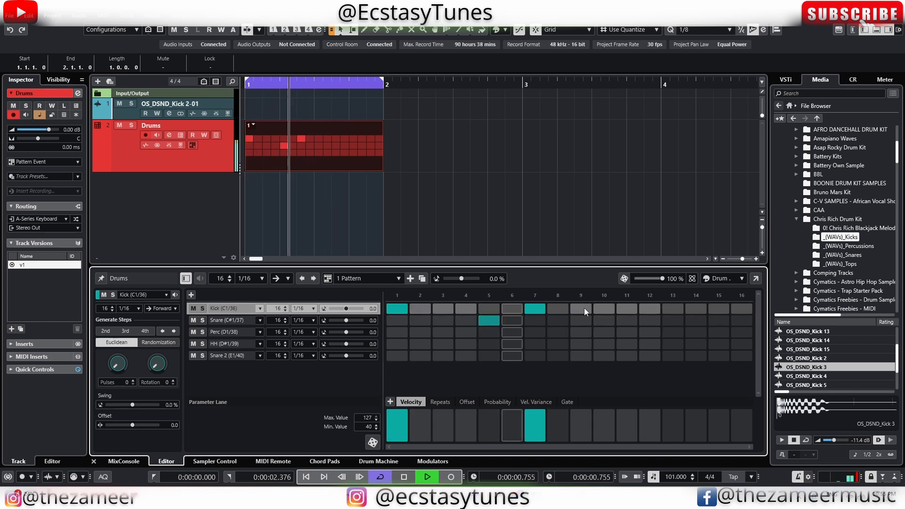
click(625, 309)
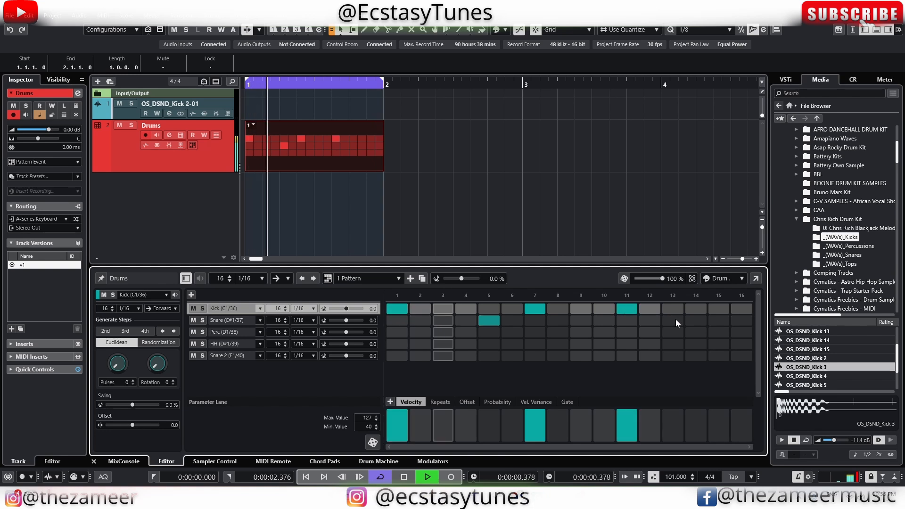
click(672, 321)
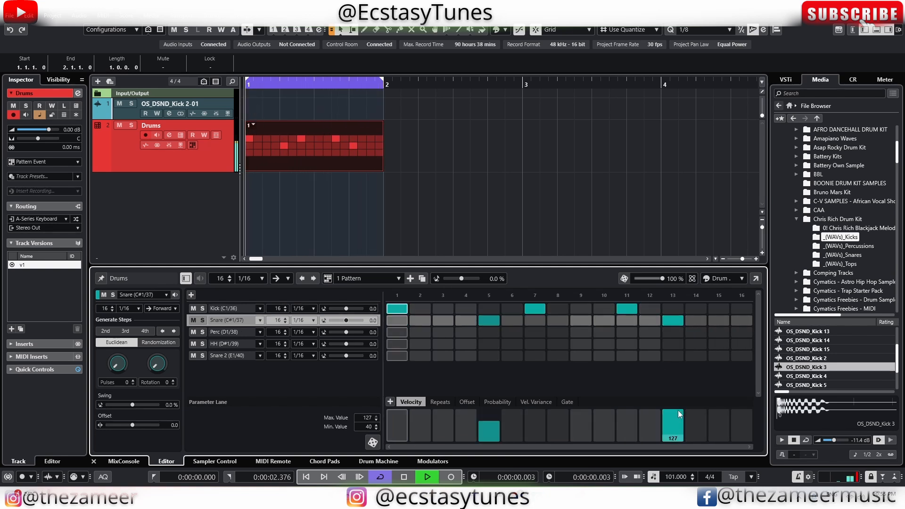
click(675, 424)
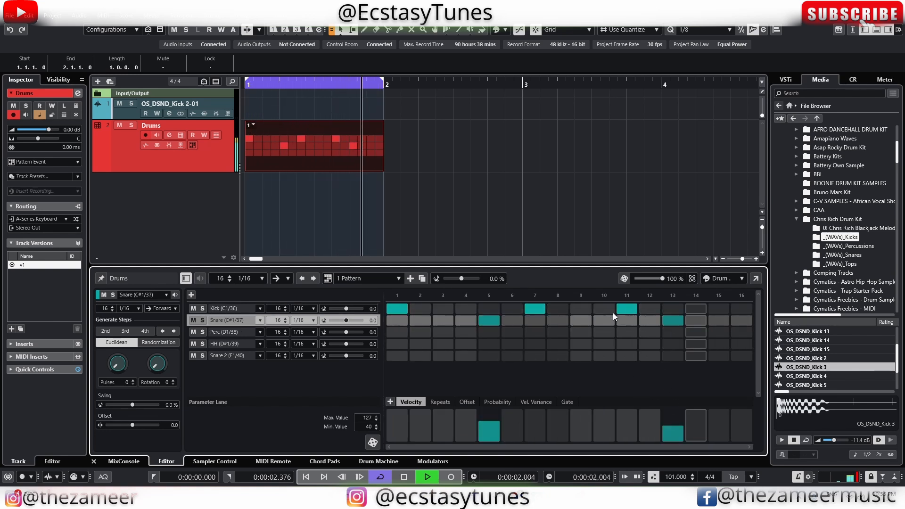
- Program the Perc lane with reduced-velocity hits on steps 4 and 9
click(230, 335)
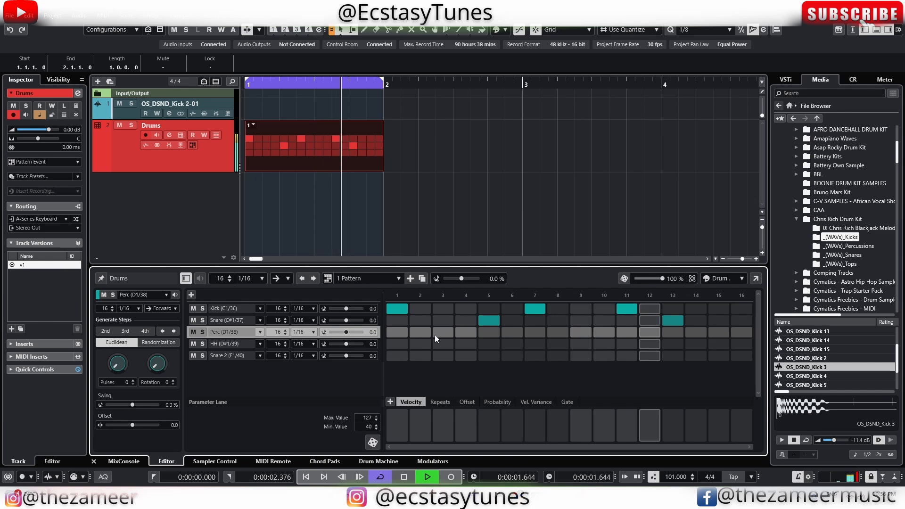
click(466, 332)
click(470, 428)
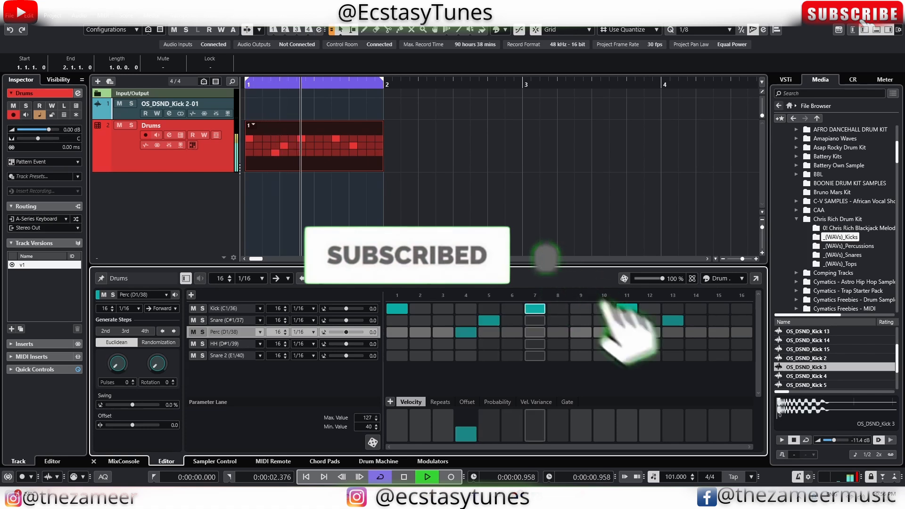
click(603, 332)
click(609, 426)
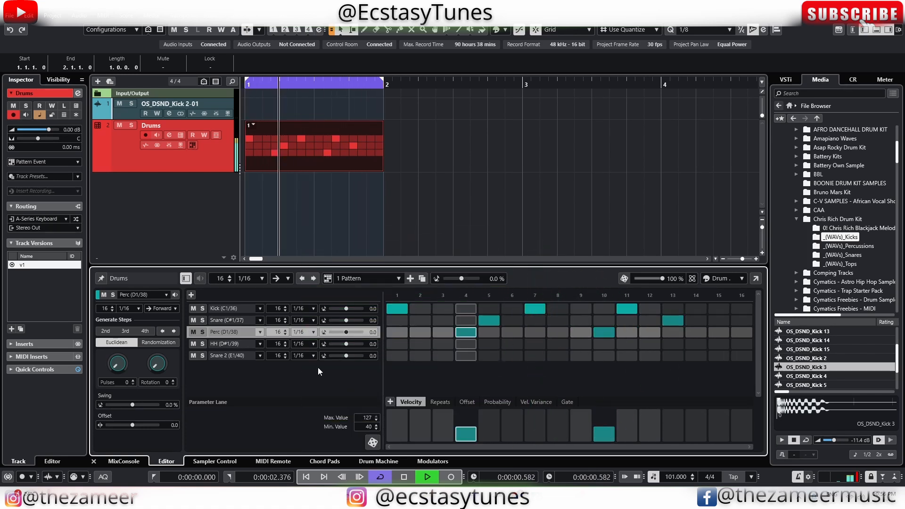
click(577, 332)
click(581, 427)
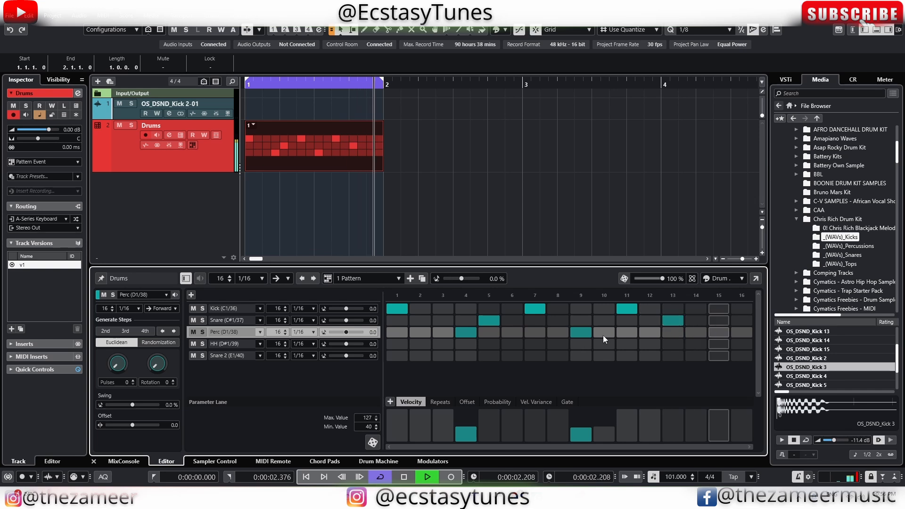
click(402, 343)
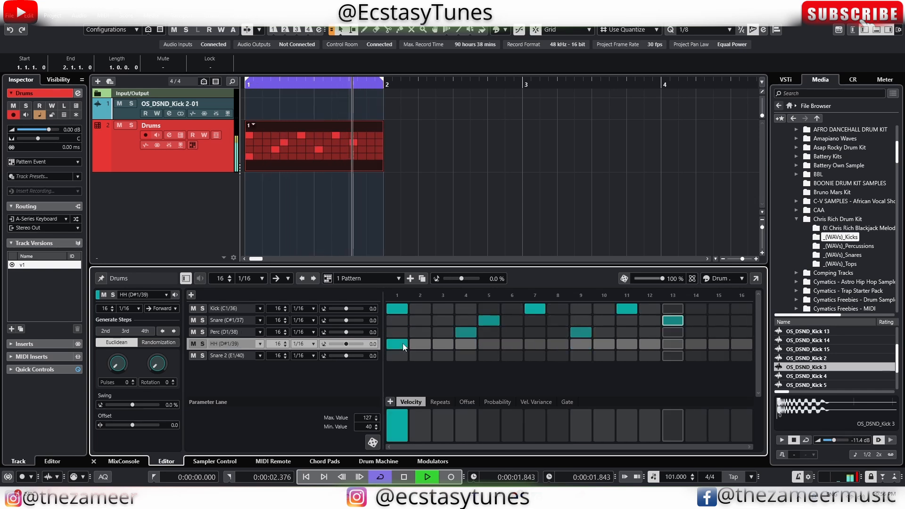
click(402, 343)
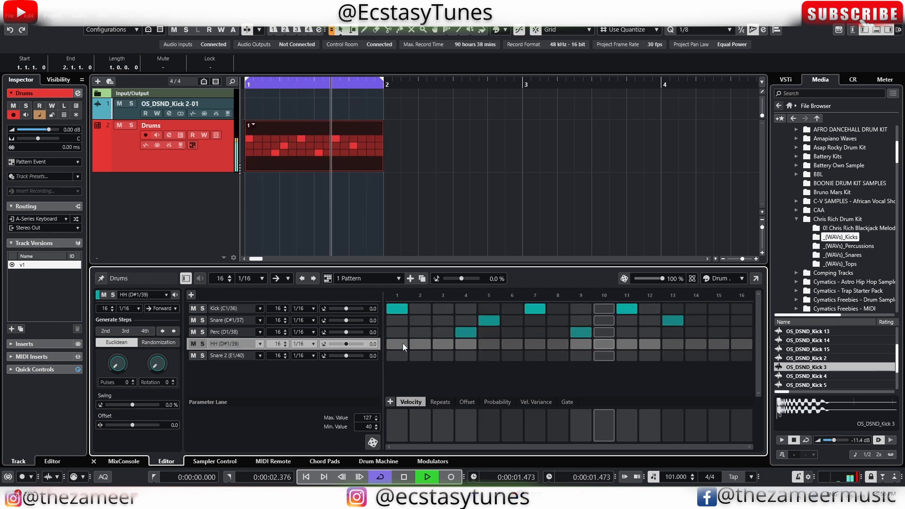
key(space)
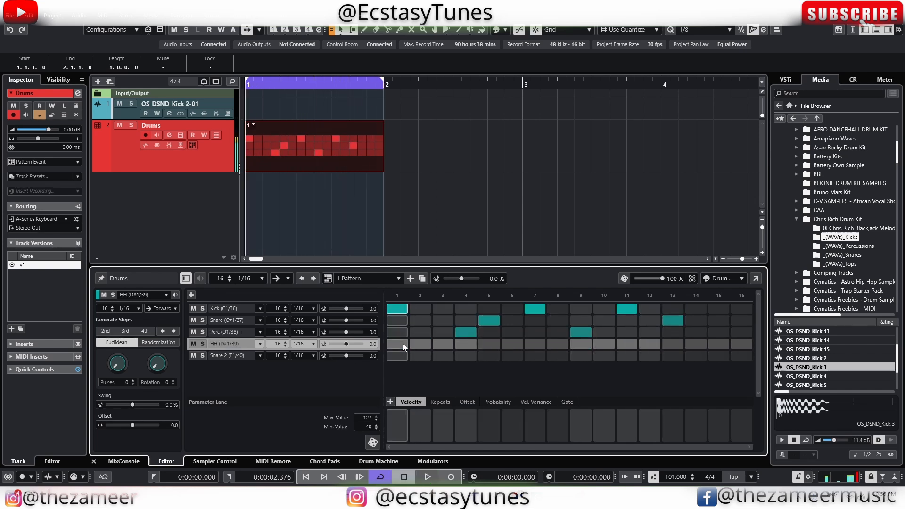
- Show the Add Steps control in the step lanes and fill the HH lane on every 2nd step
right_click(327, 345)
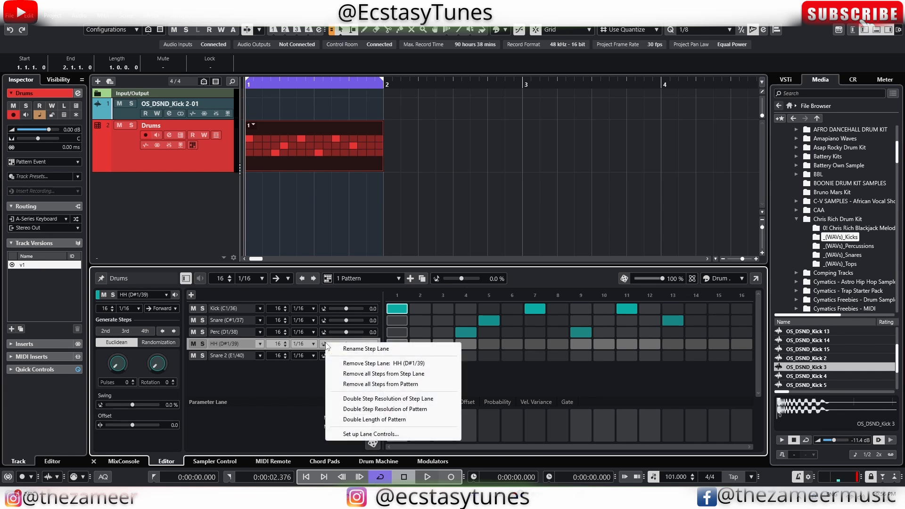
click(371, 433)
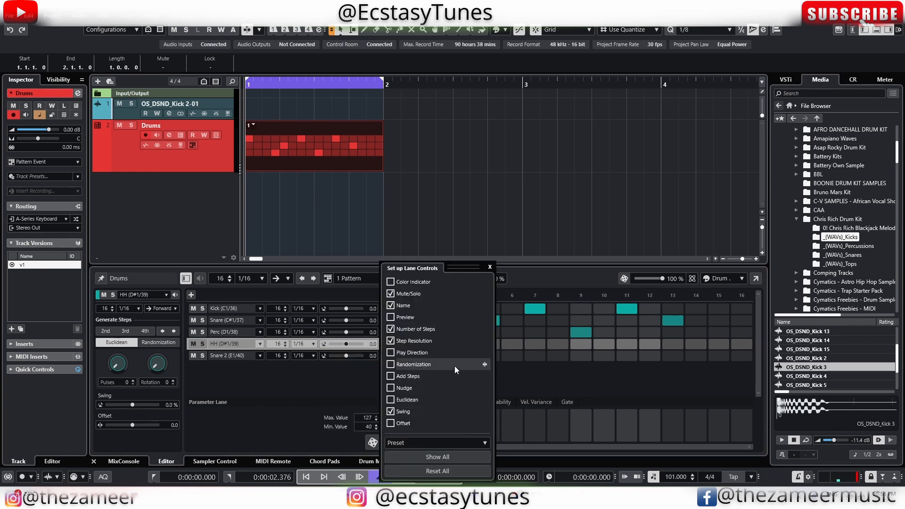
click(412, 377)
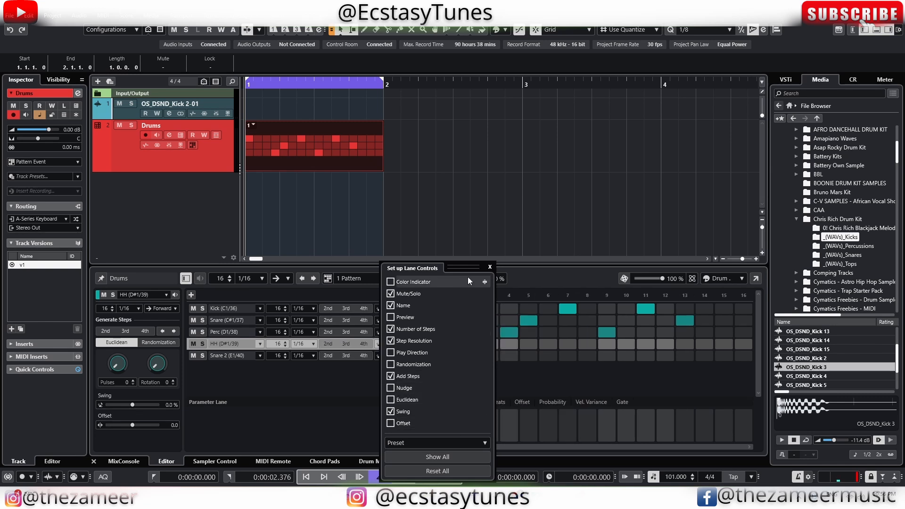
click(490, 267)
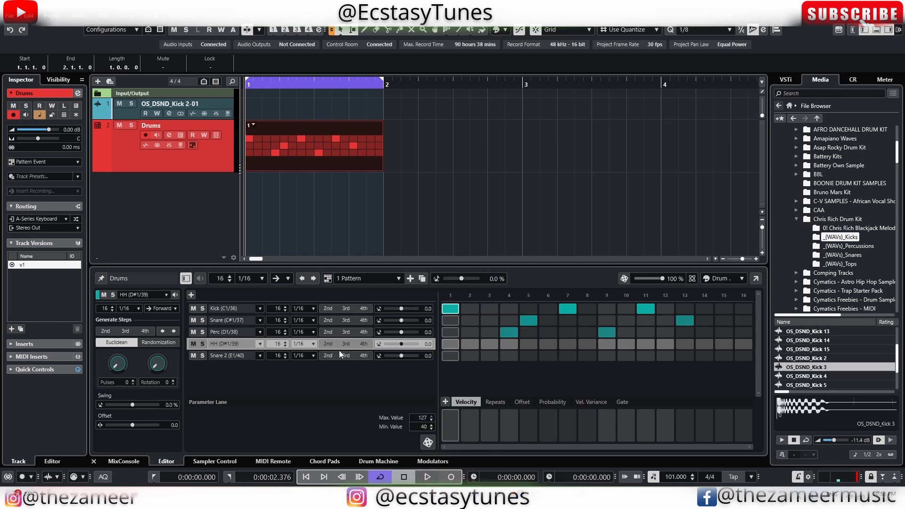
click(323, 343)
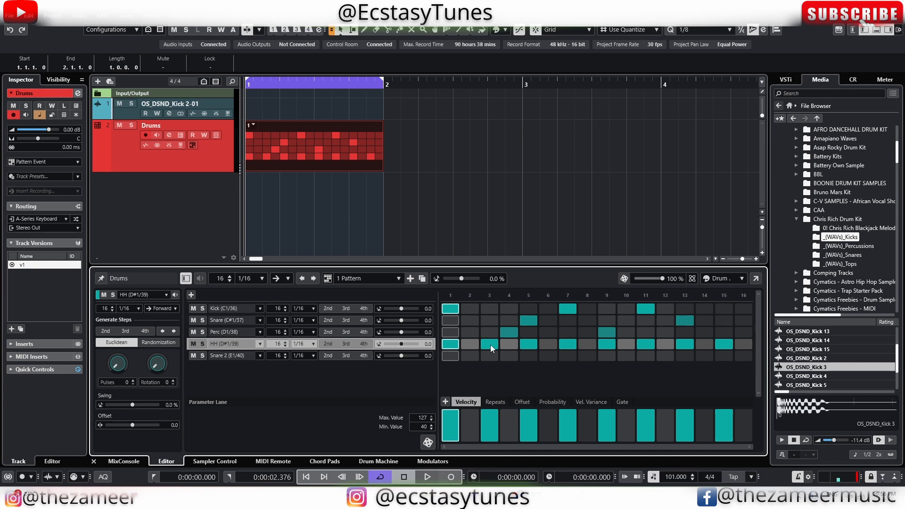
- Lower the HH velocities on steps 3, 7, 11 and 15 and play the pattern to check them
click(489, 425)
click(570, 425)
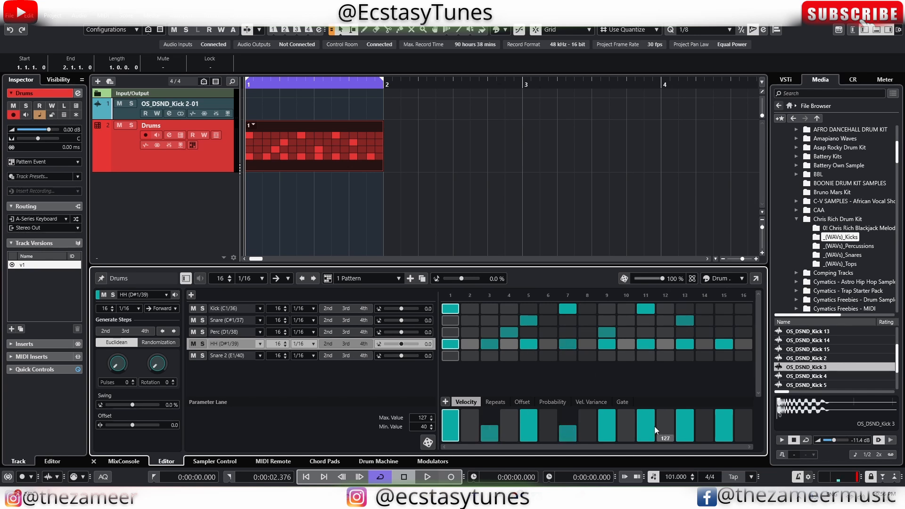
click(653, 426)
click(723, 426)
key(space)
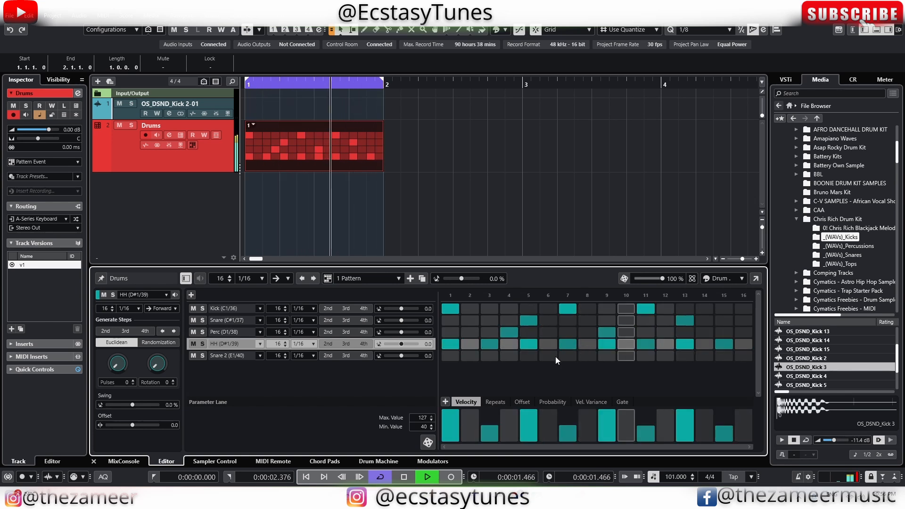
key(space)
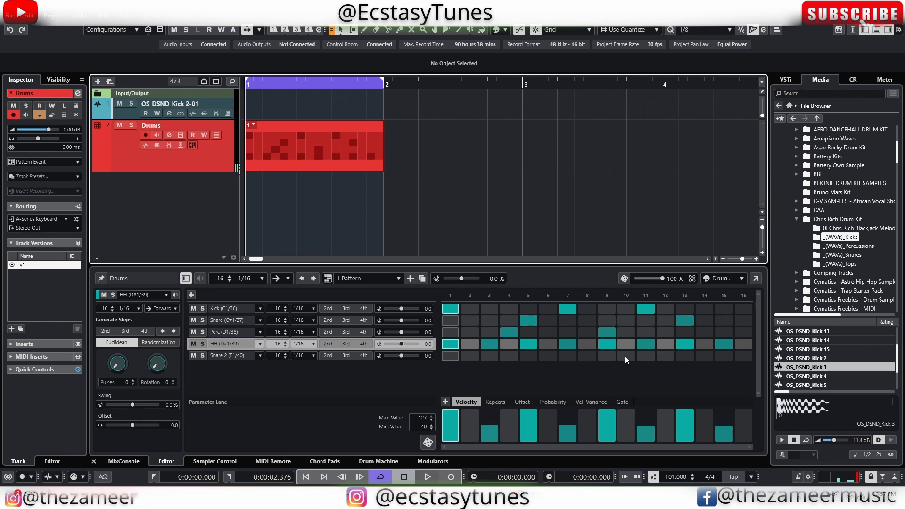
- Add a reduced-velocity Snare 2 hit on step 10 and start playback
click(625, 355)
click(626, 425)
key(space)
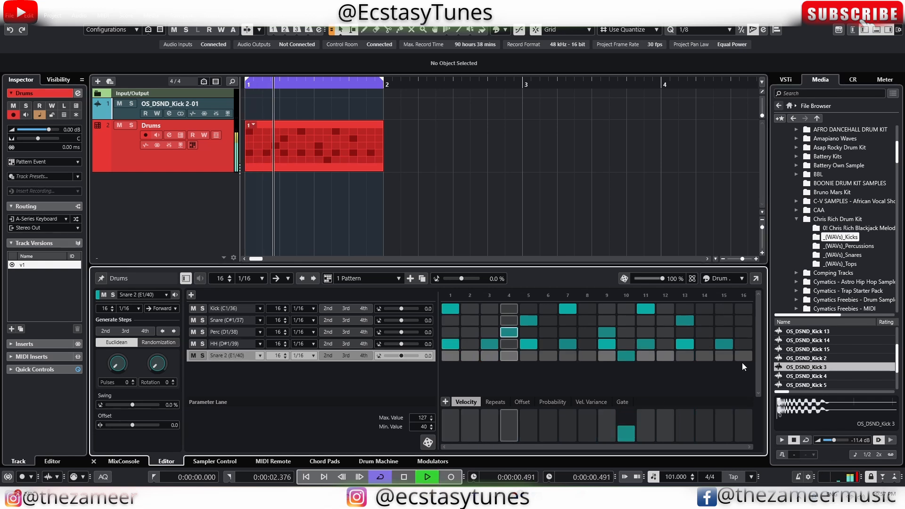
click(697, 359)
click(703, 428)
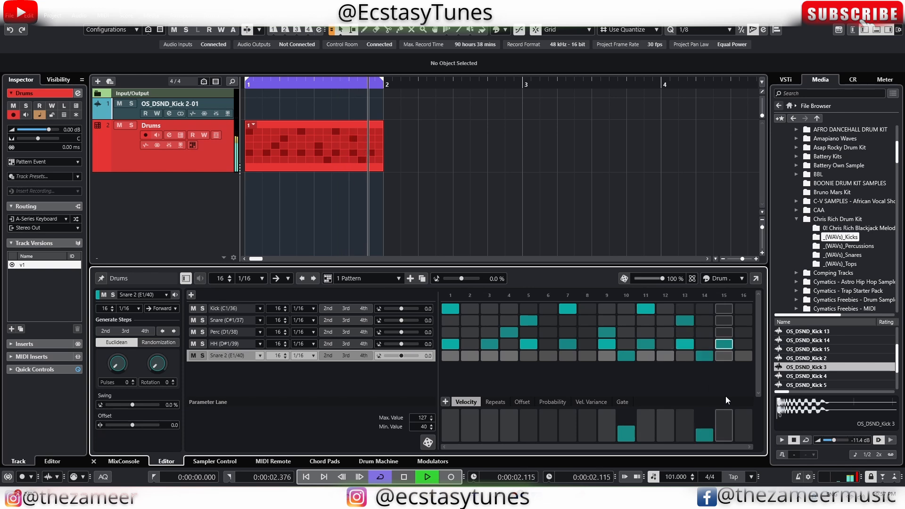
click(703, 355)
- Place a Snare 2 hit on step 13 and lower its velocity during playback
click(686, 357)
click(689, 427)
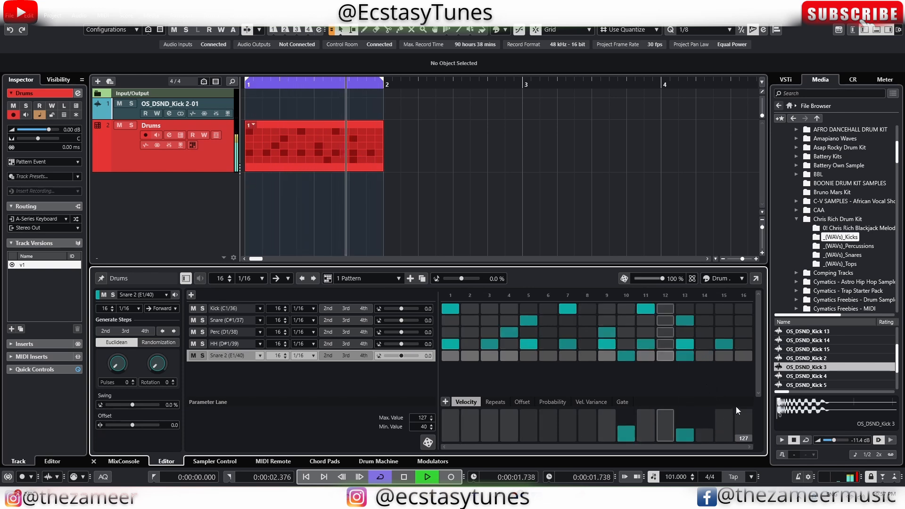
click(683, 434)
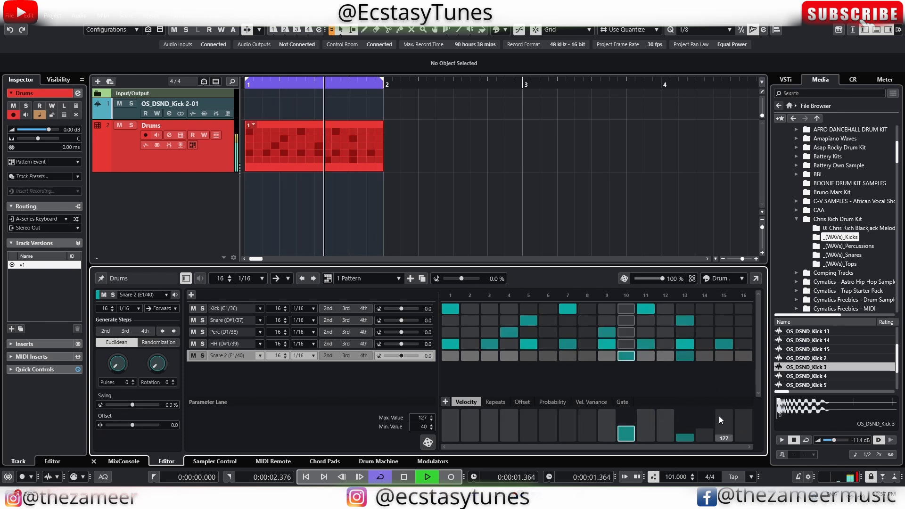
key(space)
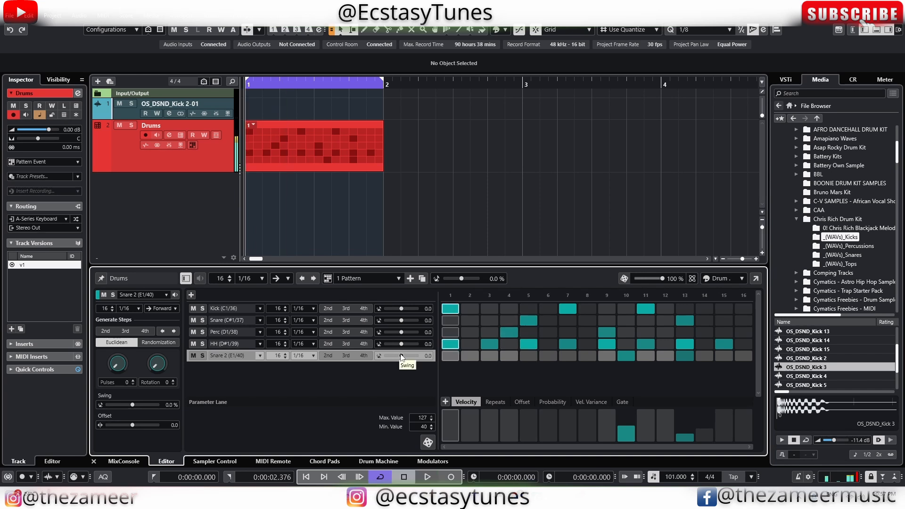
- Set the lane swing to 41.9% for Snare 2, 38.7% for Snare and 32.3% for HH, auditioning the groove
drag(401, 356, 408, 355)
key(space)
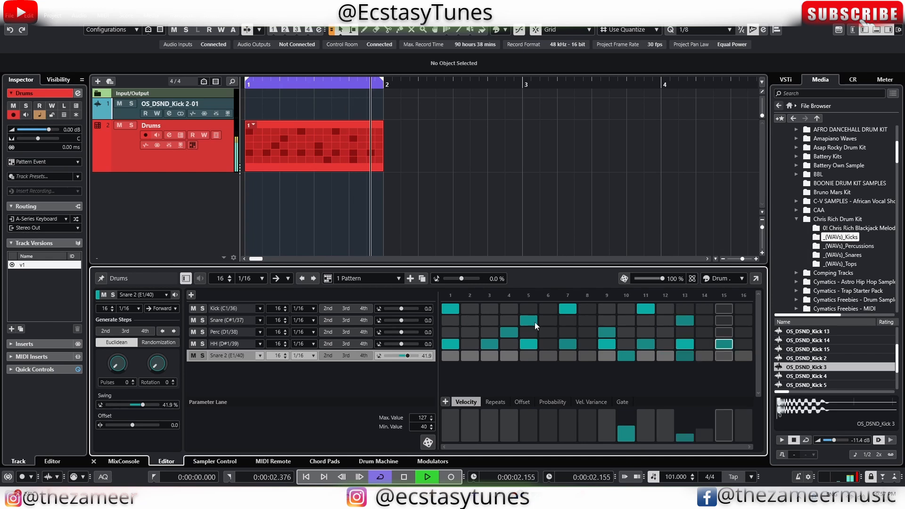
key(space)
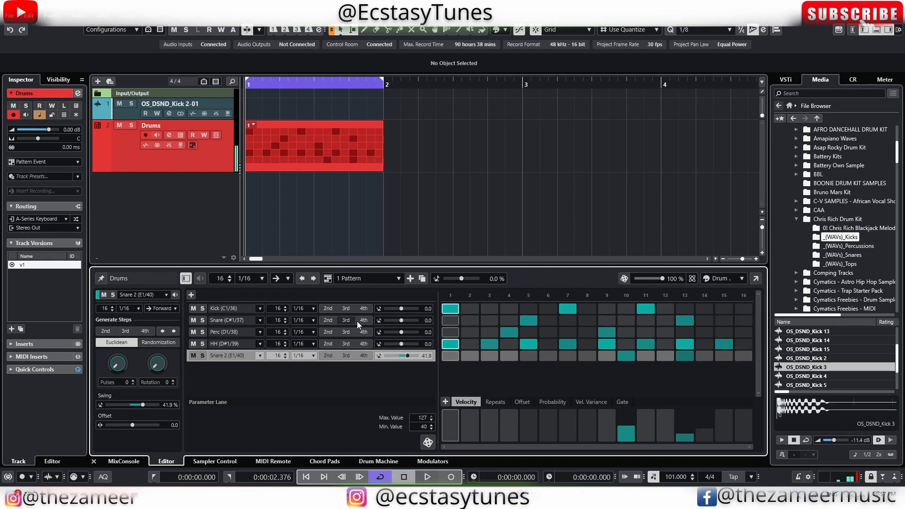
drag(400, 321, 406, 319)
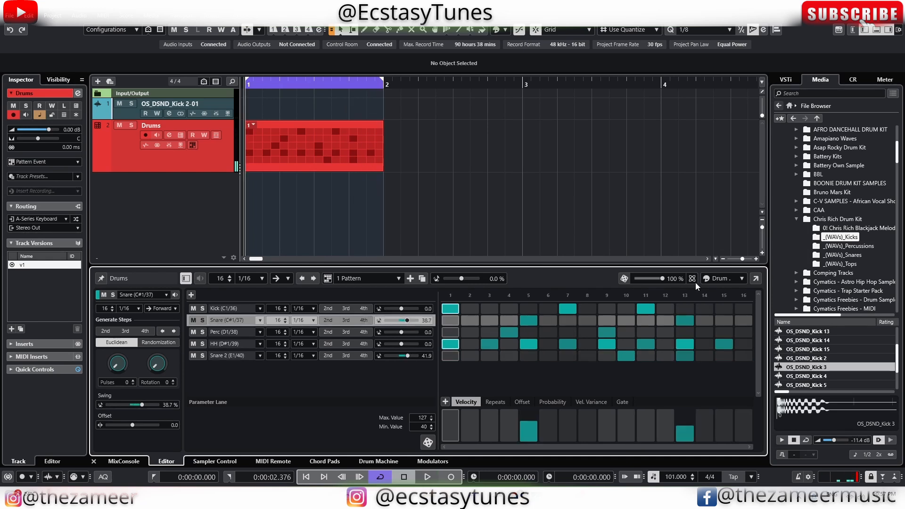
key(space)
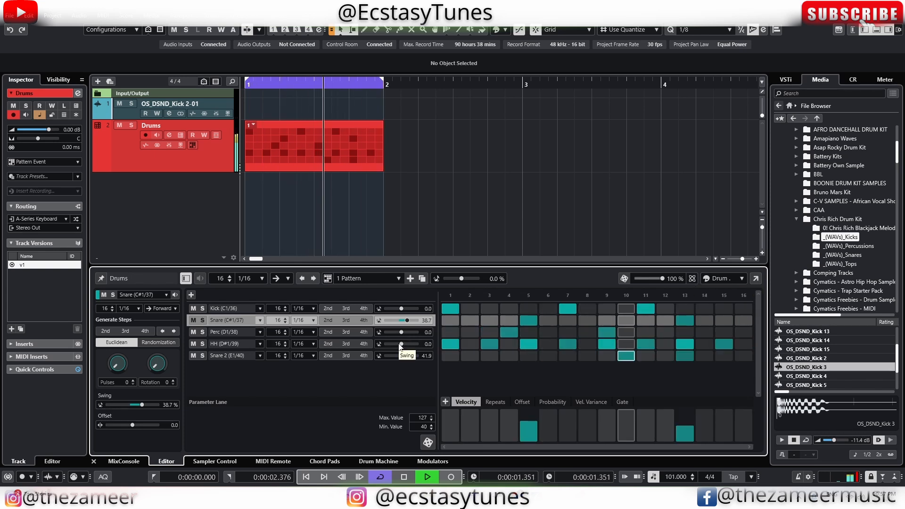
drag(401, 343, 406, 343)
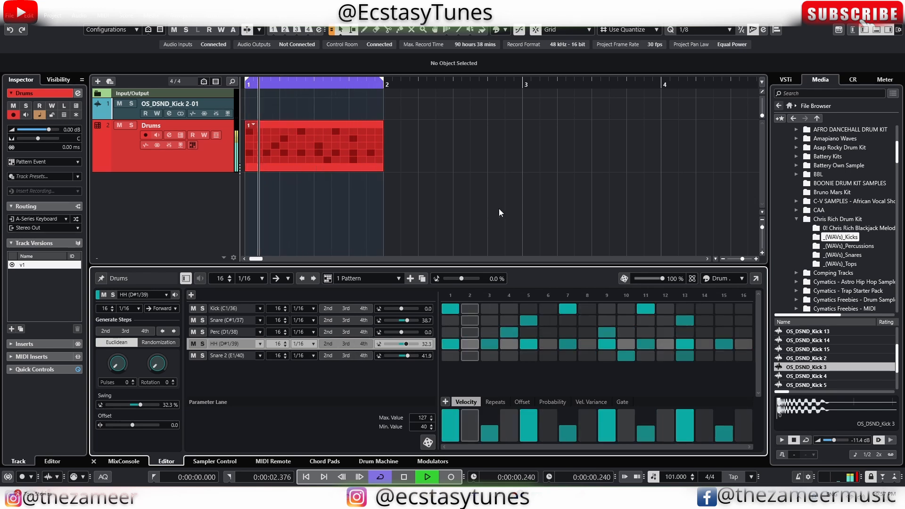
click(473, 158)
key(space)
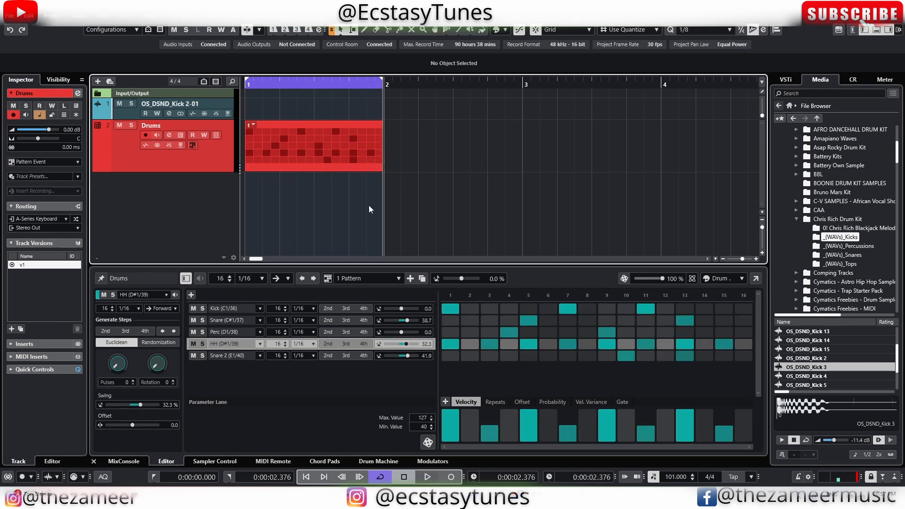
- Duplicate the current pattern as 2 Pattern and briefly audition the pattern event in bar 1
click(421, 278)
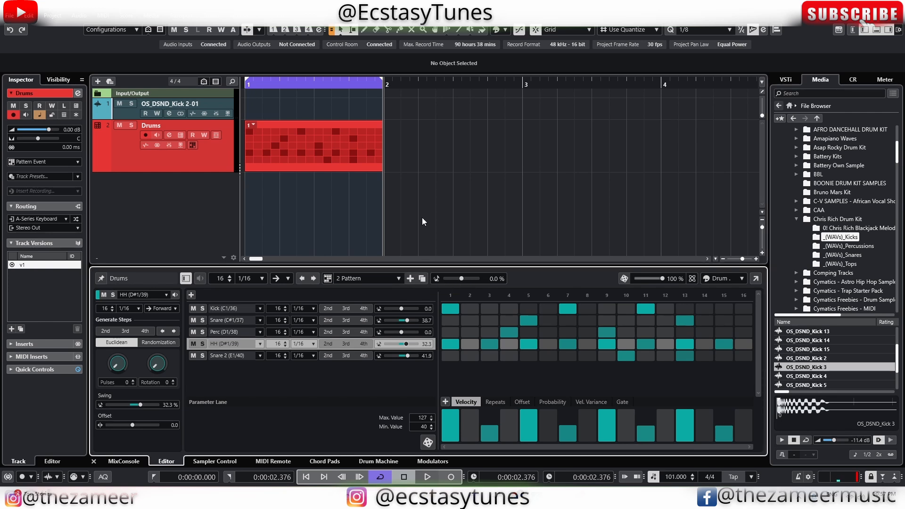
click(305, 168)
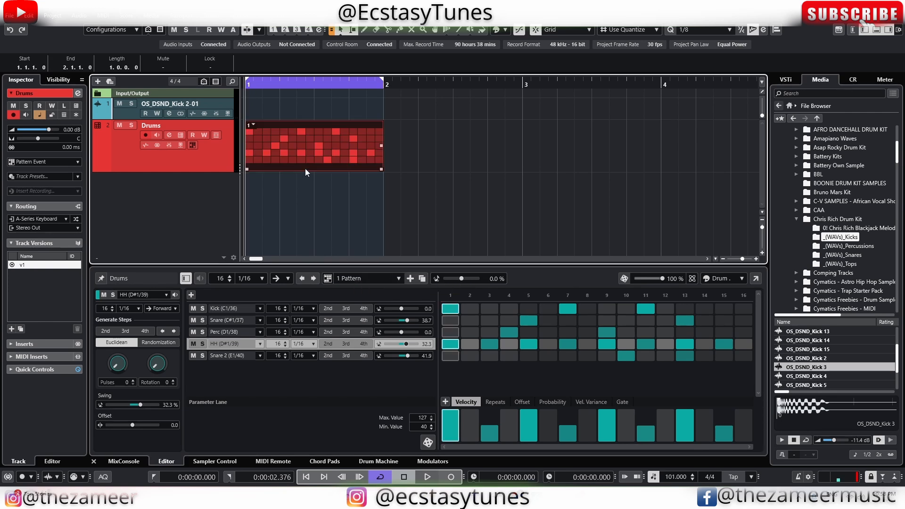
key(space)
key(space)
click(440, 156)
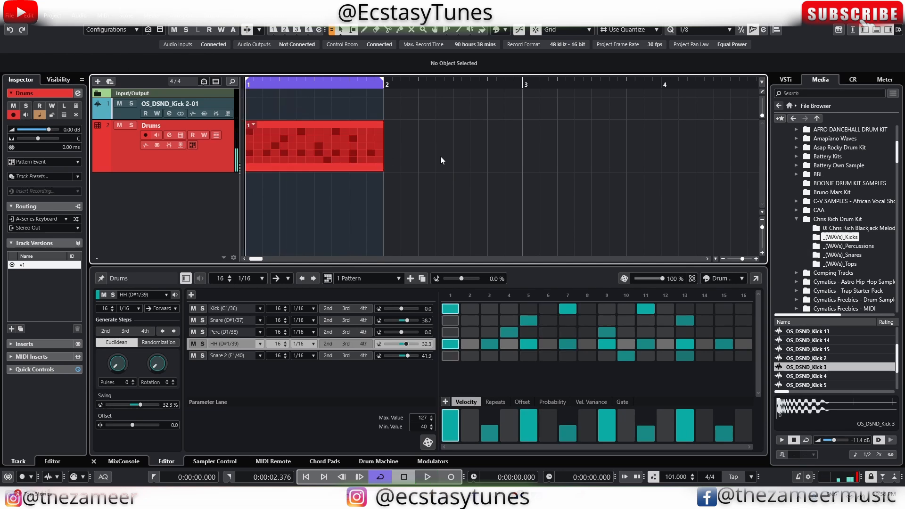
- Duplicate the pattern event into bar 2 and assign 2 Pattern to the copy
click(377, 150)
key(ctrl+d)
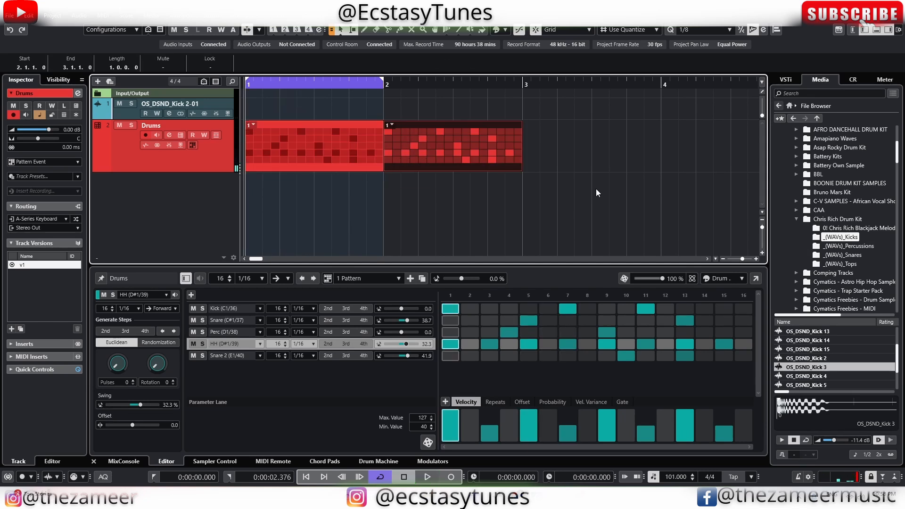
click(393, 127)
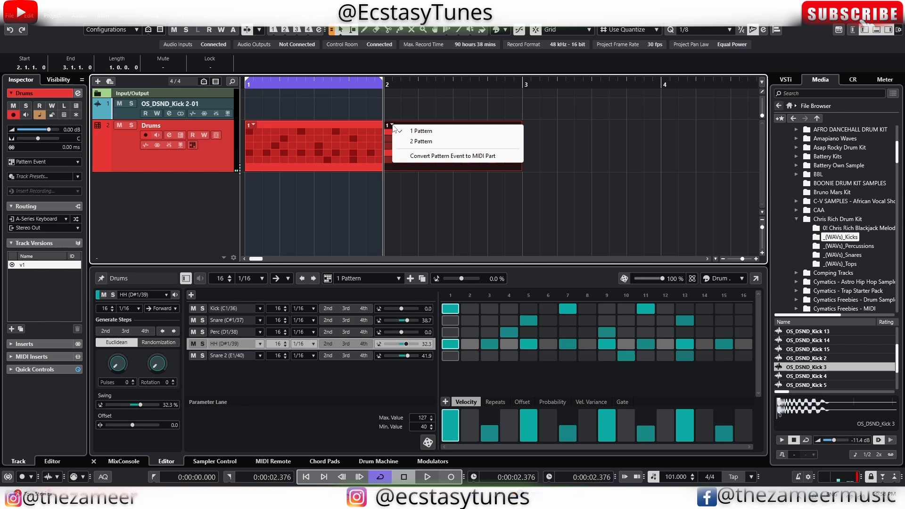
click(426, 143)
click(524, 210)
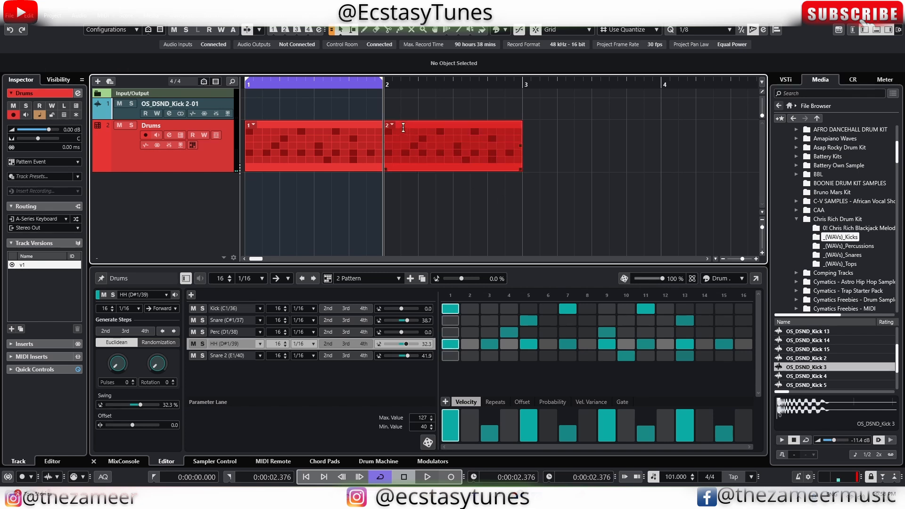
- Set the cycle range around both pattern events and add kick hits on steps 15 and 16 of 2 Pattern during playback
drag(532, 156, 238, 161)
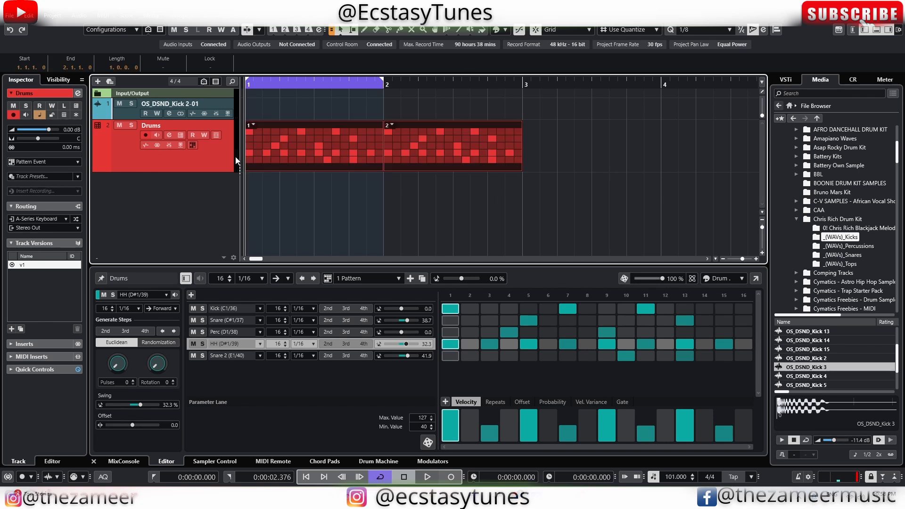
key(p)
click(428, 149)
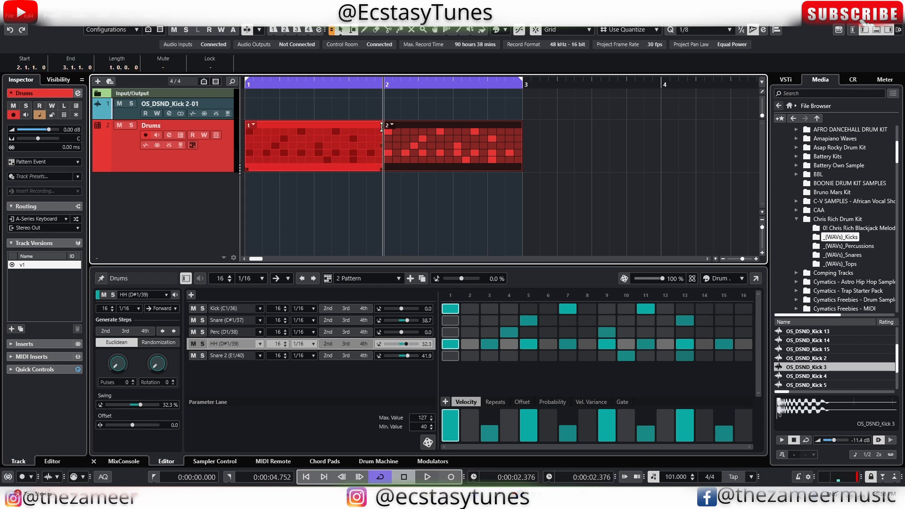
key(space)
click(719, 309)
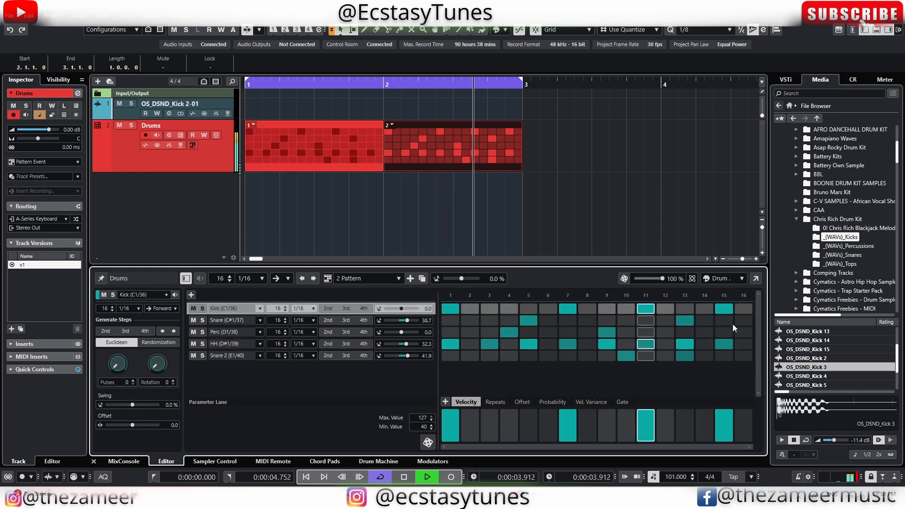
click(741, 311)
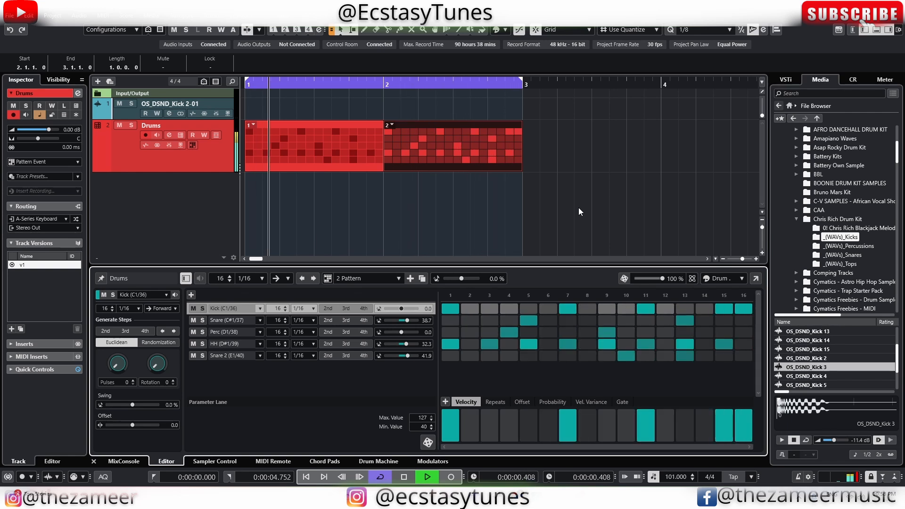
key(space)
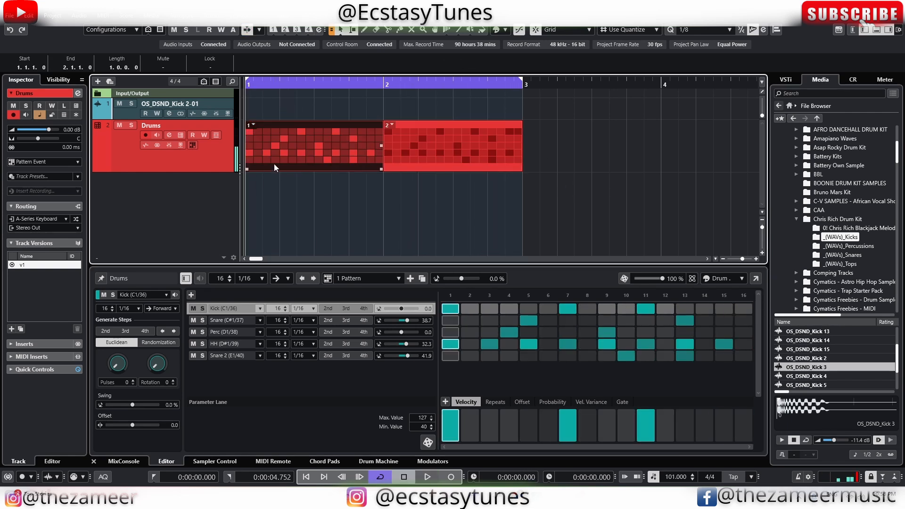
- Copy the bar 1 event to bar 3 and the bar 2 event to bar 4, and extend the cycle range to bar 5
drag(276, 161, 561, 163)
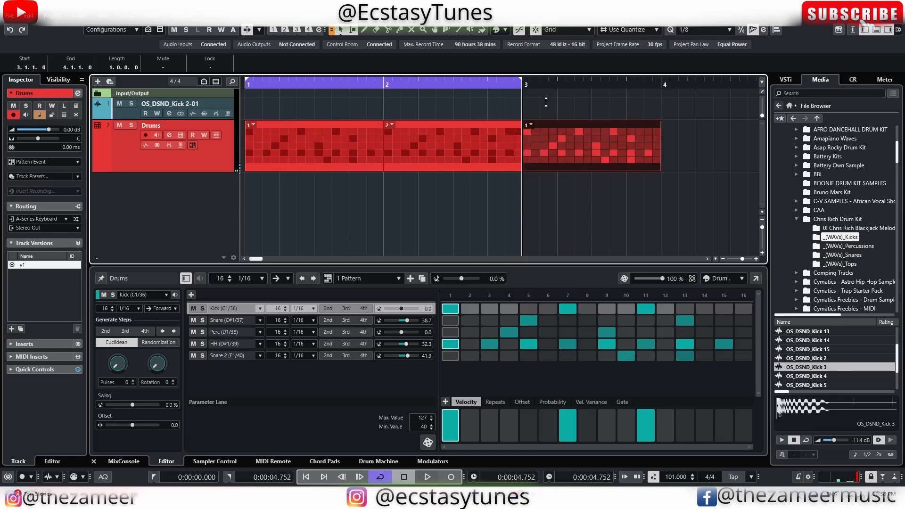
key(g)
key(g)
key(g)
drag(346, 160, 497, 144)
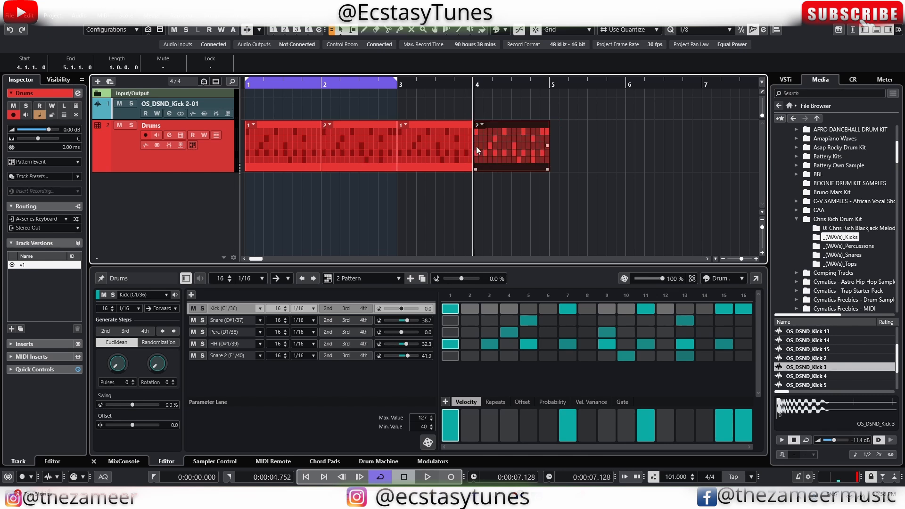
click(416, 92)
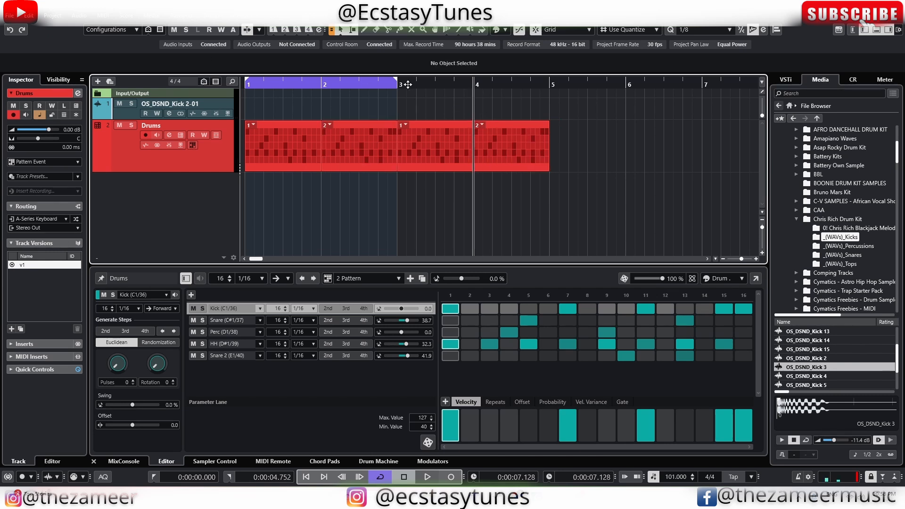
drag(408, 85, 532, 87)
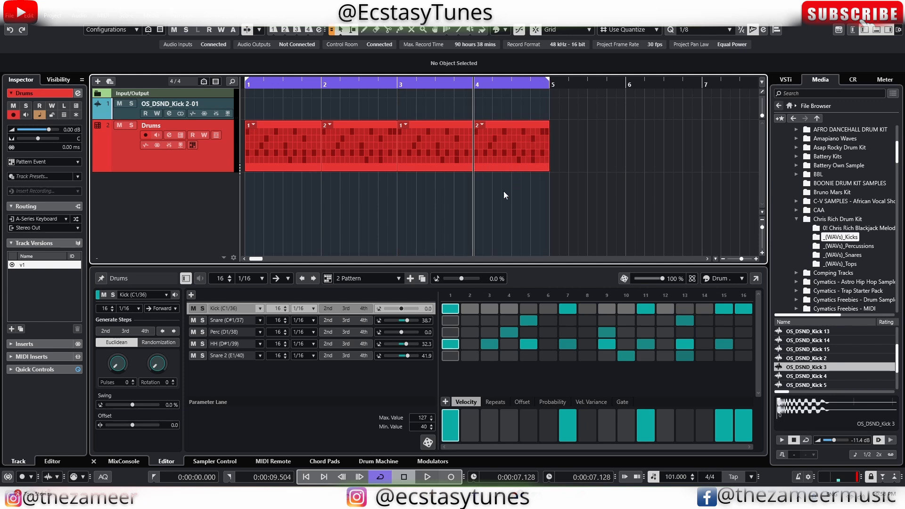
- Duplicate the bar 4 event's pattern as 3 Pattern and add reduced-velocity Snare 2 hits on steps 4 and 8
click(489, 157)
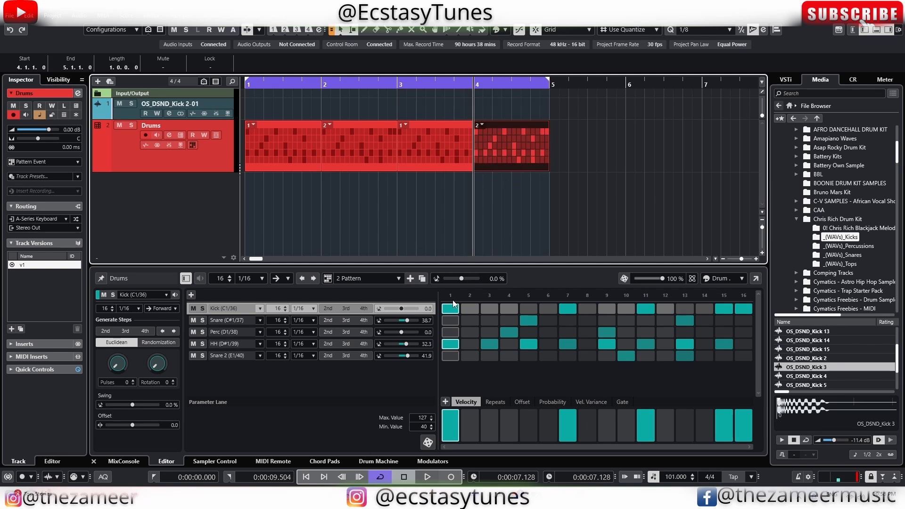
click(422, 279)
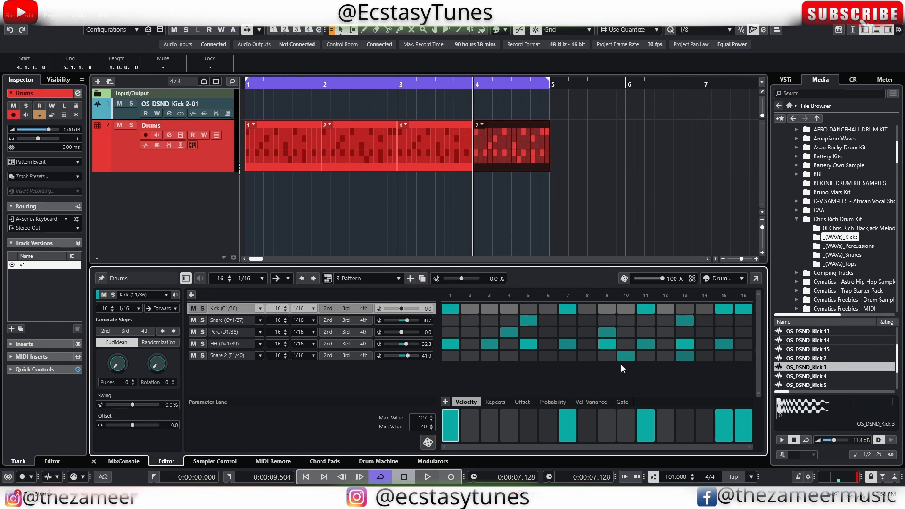
click(514, 356)
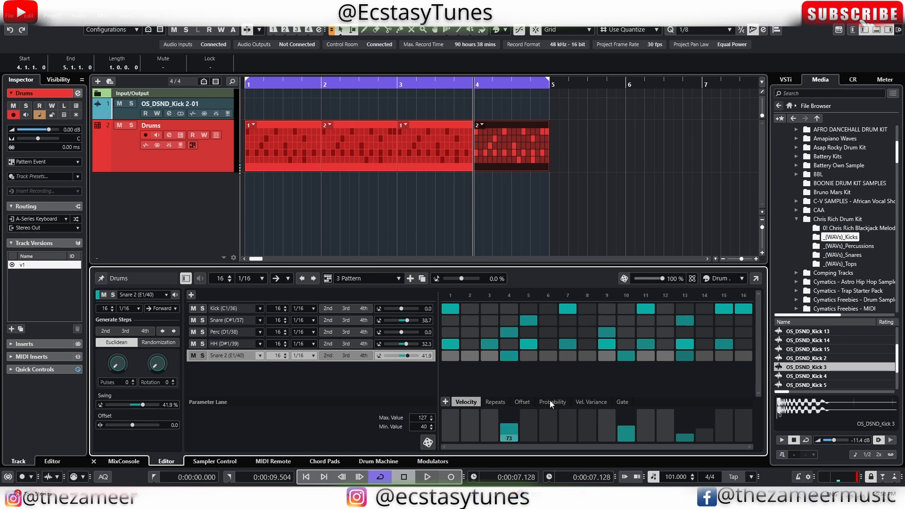
click(588, 356)
- Assign 3 Pattern to the pattern event in bar 4 and play it back
click(610, 233)
click(536, 155)
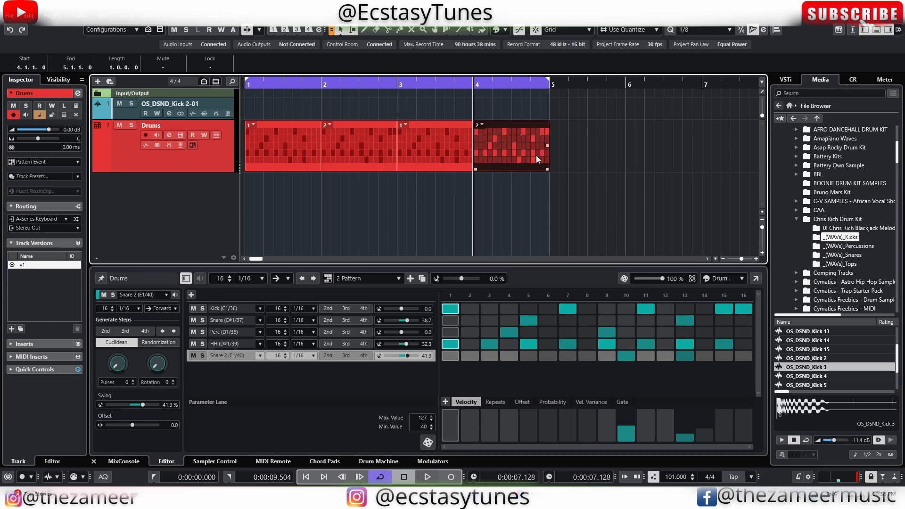
key(space)
key(space)
click(480, 125)
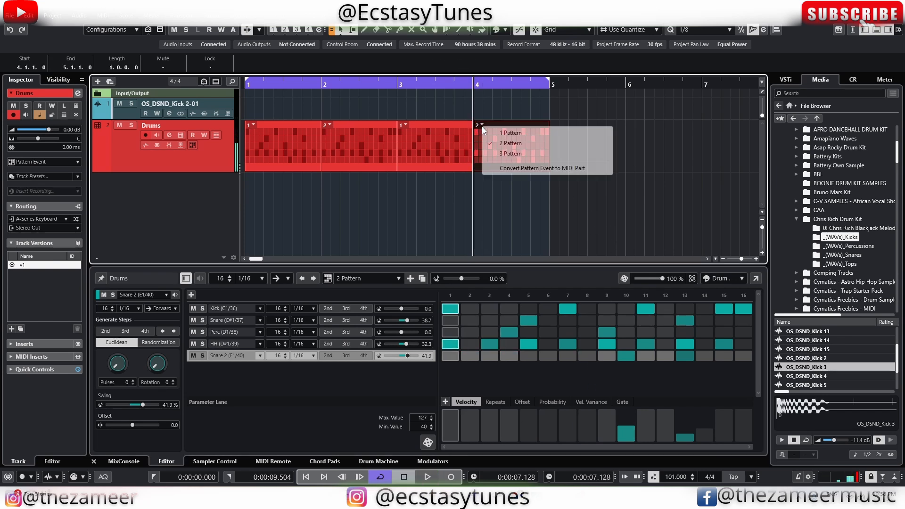
click(583, 153)
key(space)
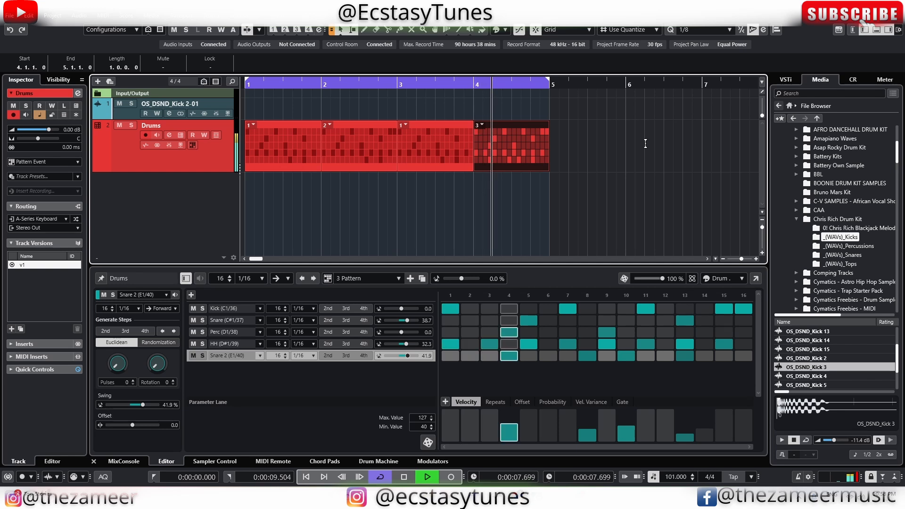
- Stop playback and return the playhead to the start of the bar 1 pattern event
click(588, 168)
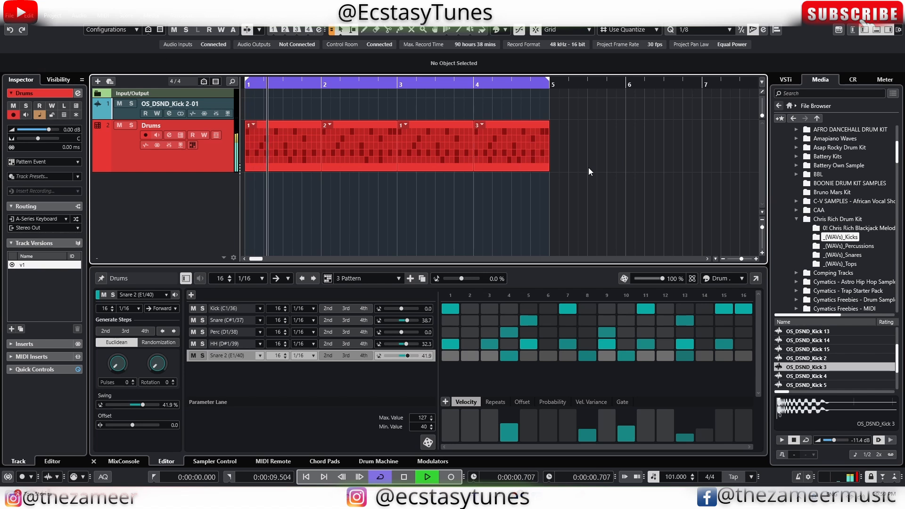
key(space)
click(448, 164)
key(l)
drag(565, 176, 257, 159)
key(l)
click(595, 170)
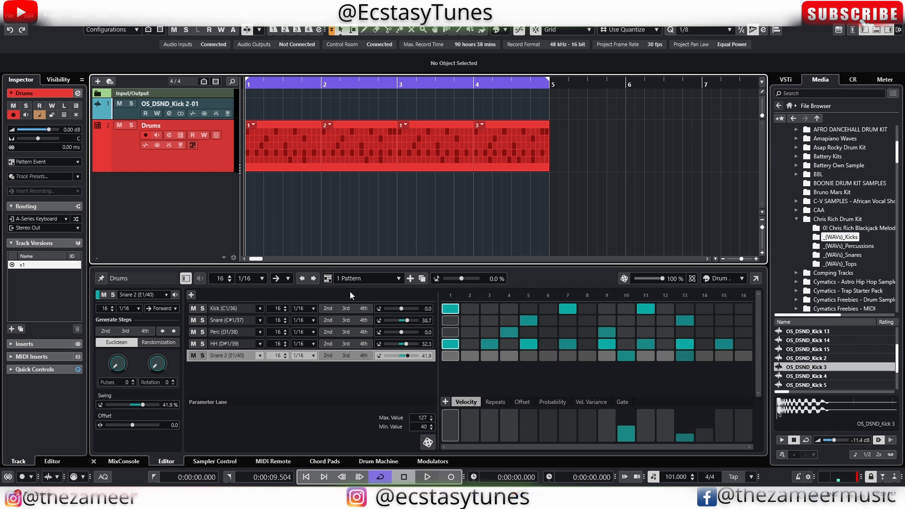
- In the Drum Machine, route Kick to Out 2, Snare to Out 3, Perc to Out 4, HH to Out 5 and Snare 2 to Out 6
click(379, 461)
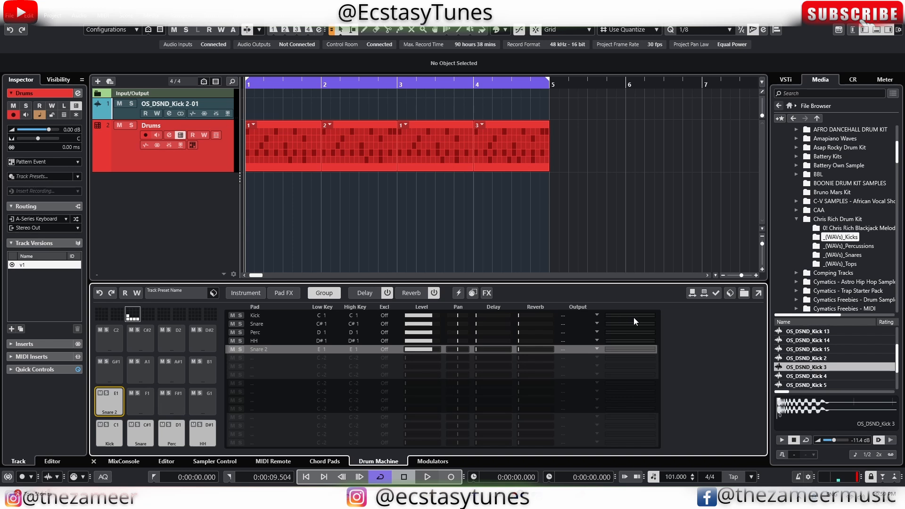
click(596, 315)
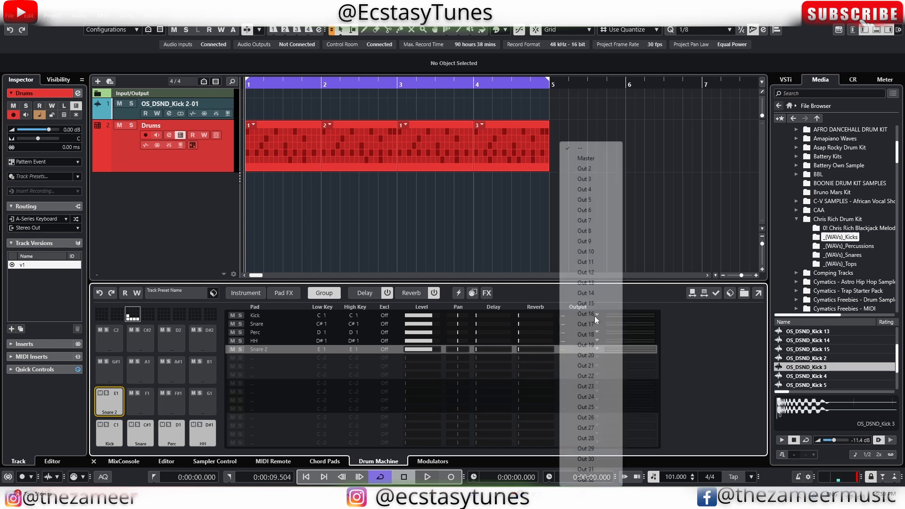
click(586, 169)
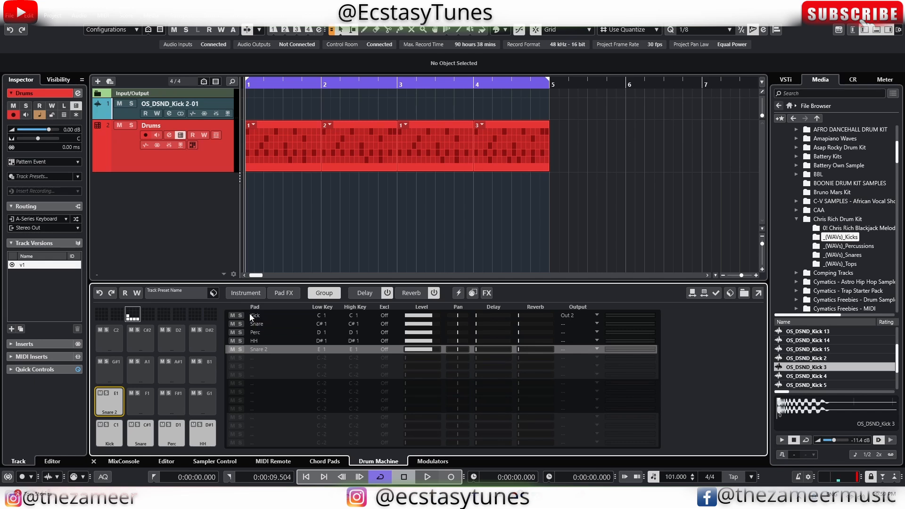
click(575, 323)
click(579, 179)
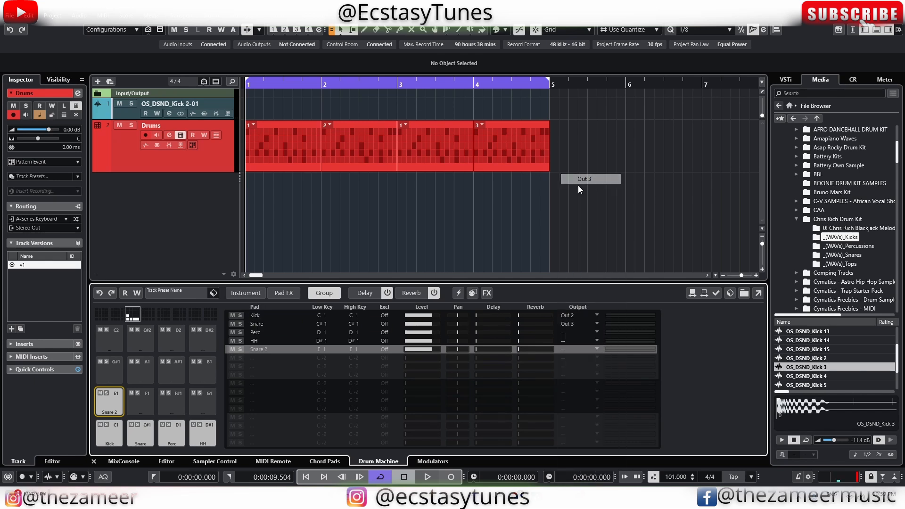
click(565, 334)
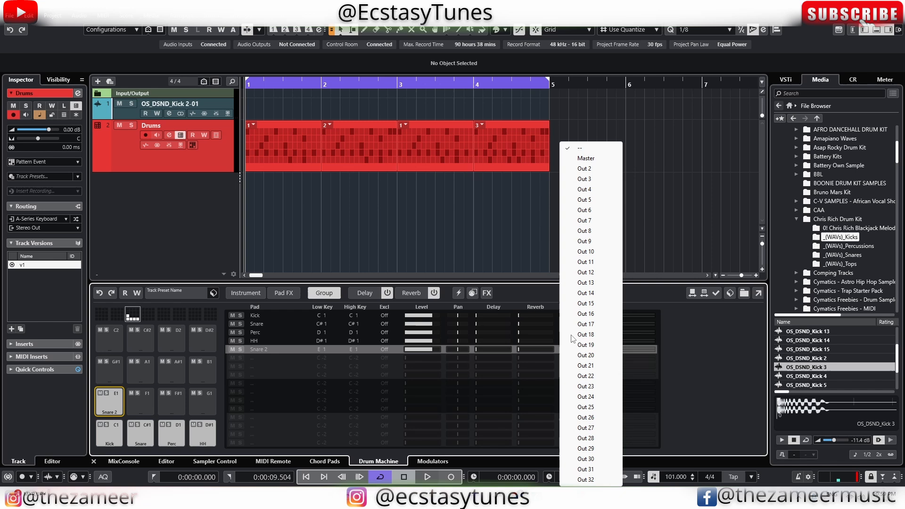
click(579, 189)
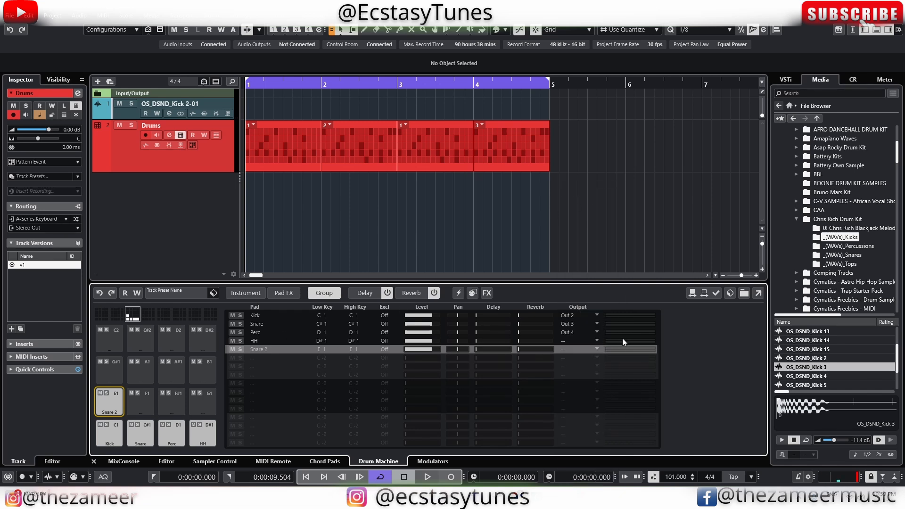
click(575, 341)
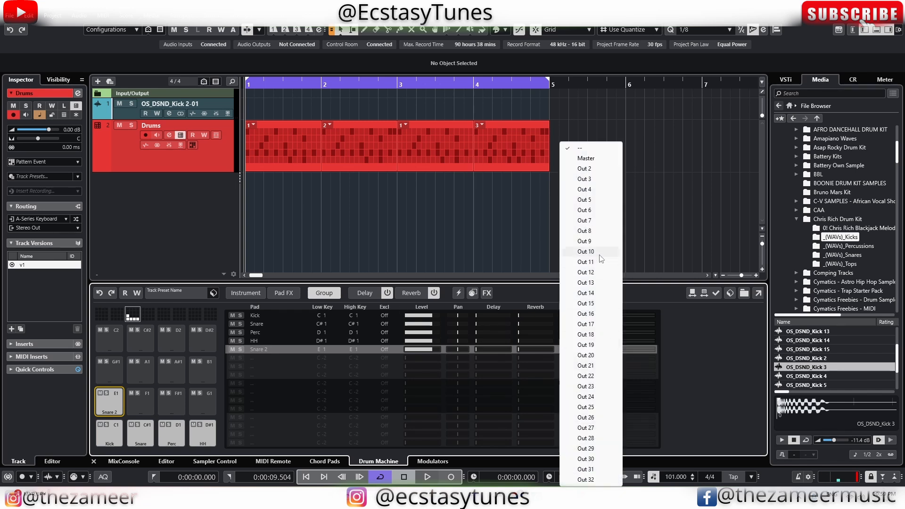
click(596, 200)
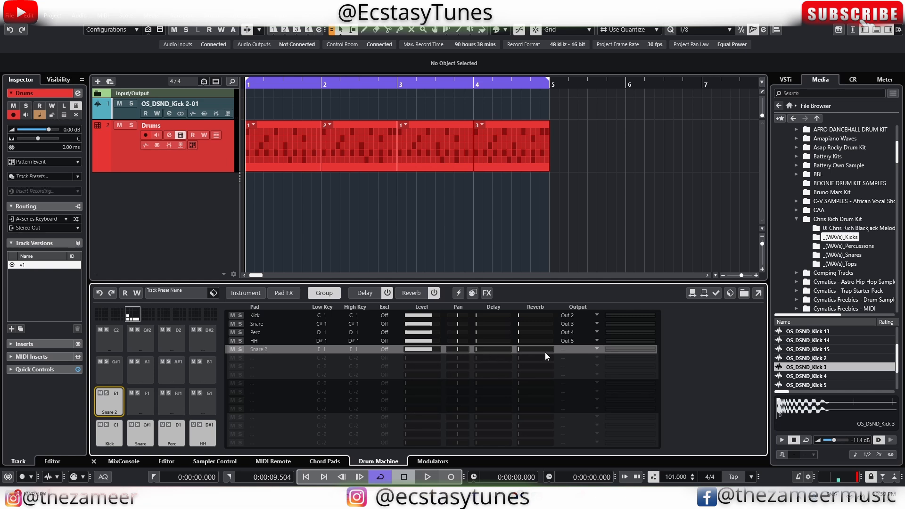
click(569, 352)
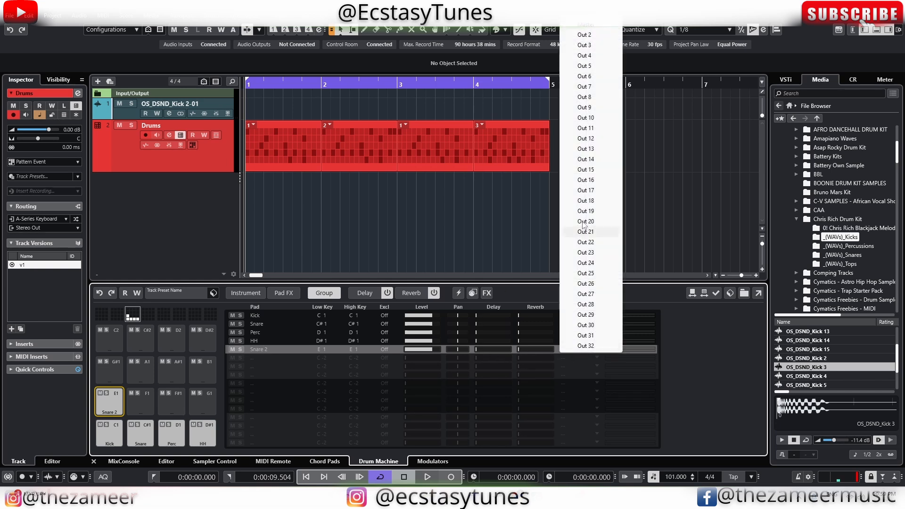
click(584, 76)
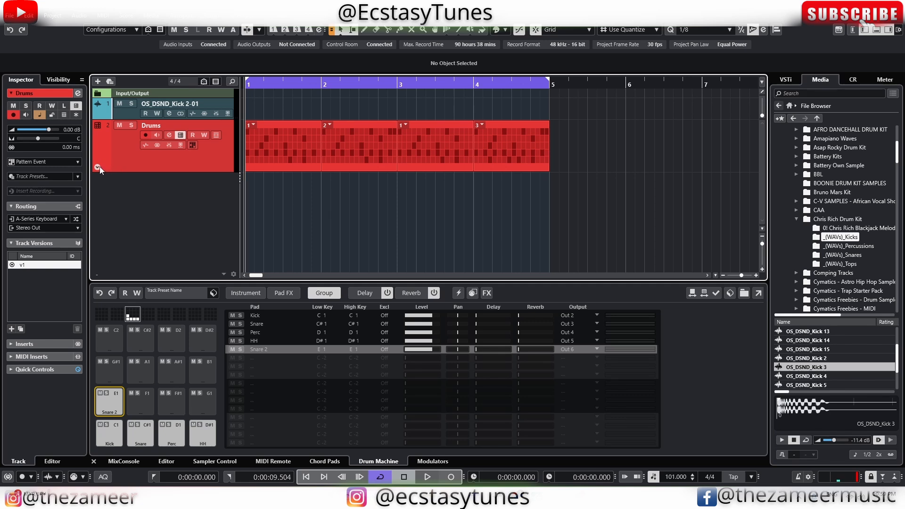
- Expand the Drums track and examine its separate Kick, Snare, Perc, HH and Snare 2 output channels
click(98, 167)
scroll(213, 213, down, 3)
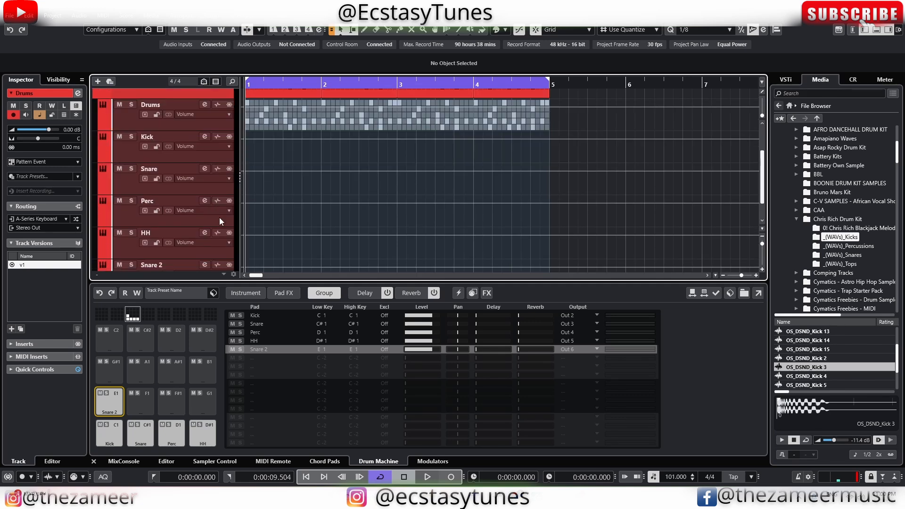
scroll(219, 217, down, 2)
click(204, 250)
click(187, 213)
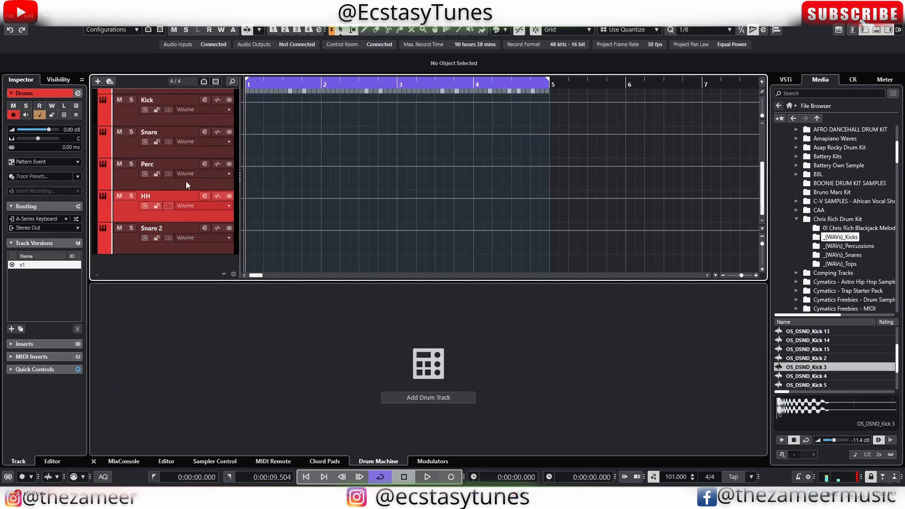
click(186, 182)
click(185, 151)
click(189, 120)
scroll(150, 198, up, 2)
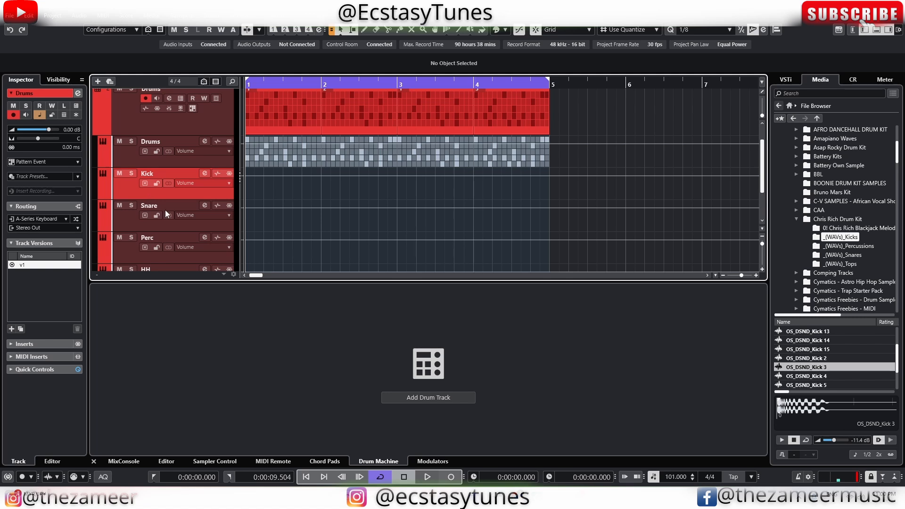
scroll(165, 210, down, 2)
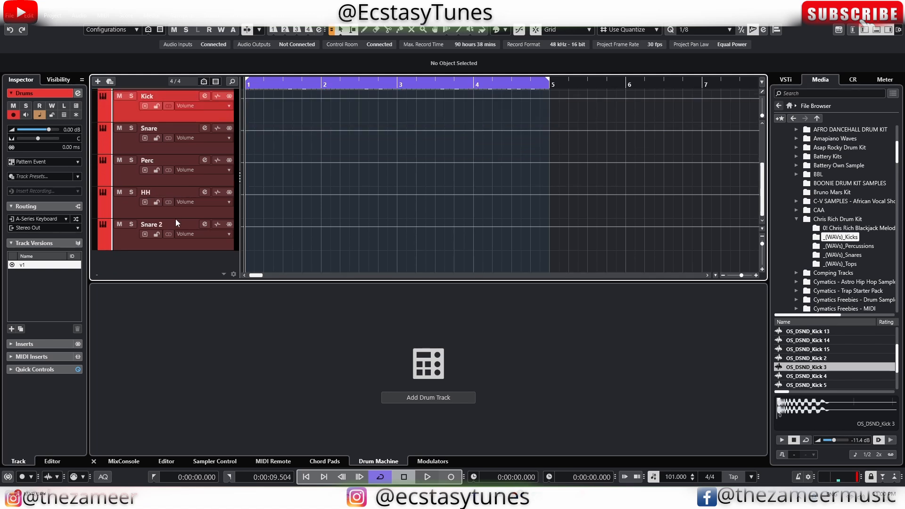
- During playback, lower the mixer faders to -2.74 for Kick, -3.08 for Perc, -4.58 for HH and -8.31 for Snare 2, and clear the Stereo Out clip indicator
click(120, 462)
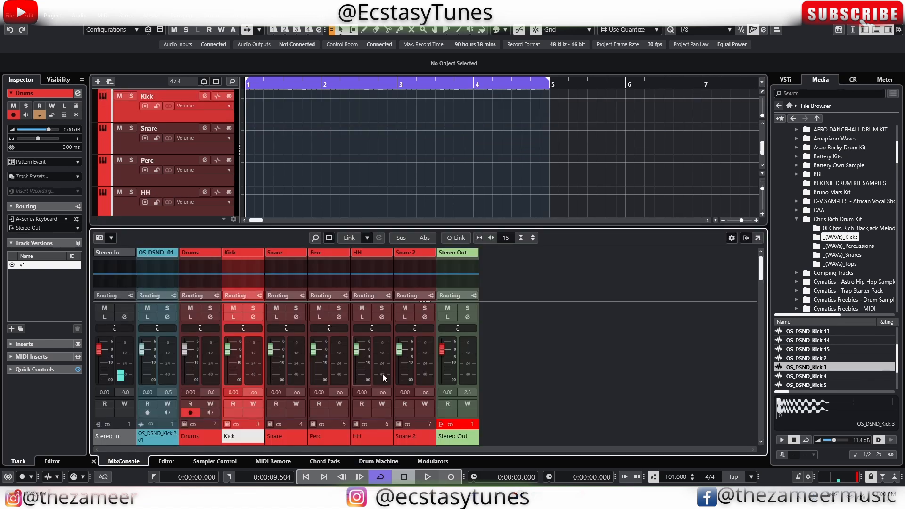
key(space)
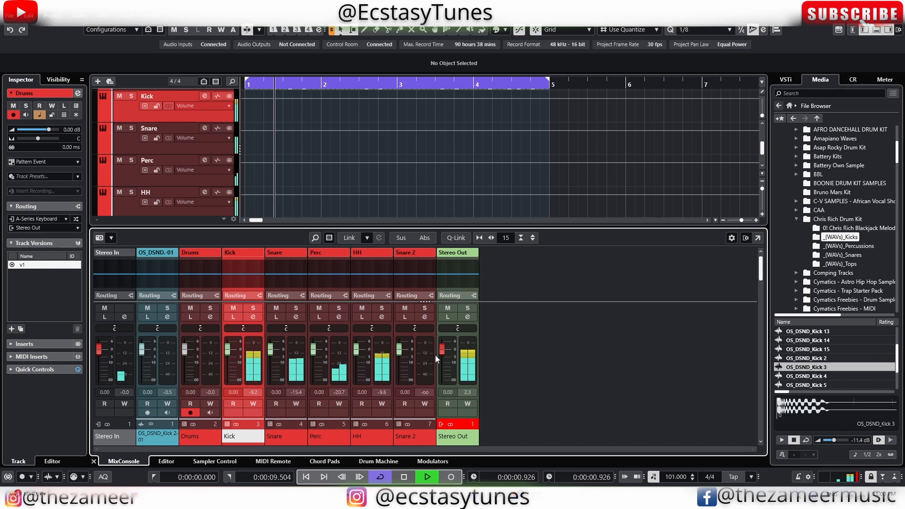
drag(313, 349, 402, 364)
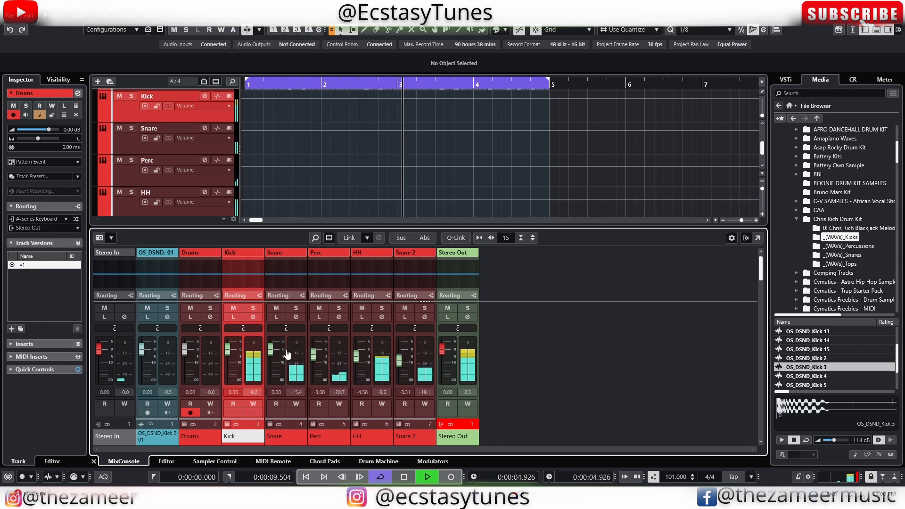
drag(228, 354, 228, 359)
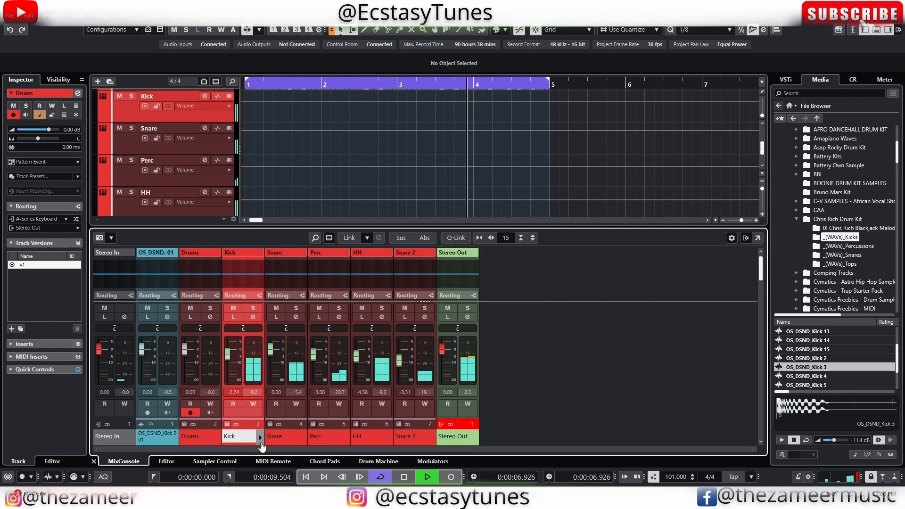
click(458, 425)
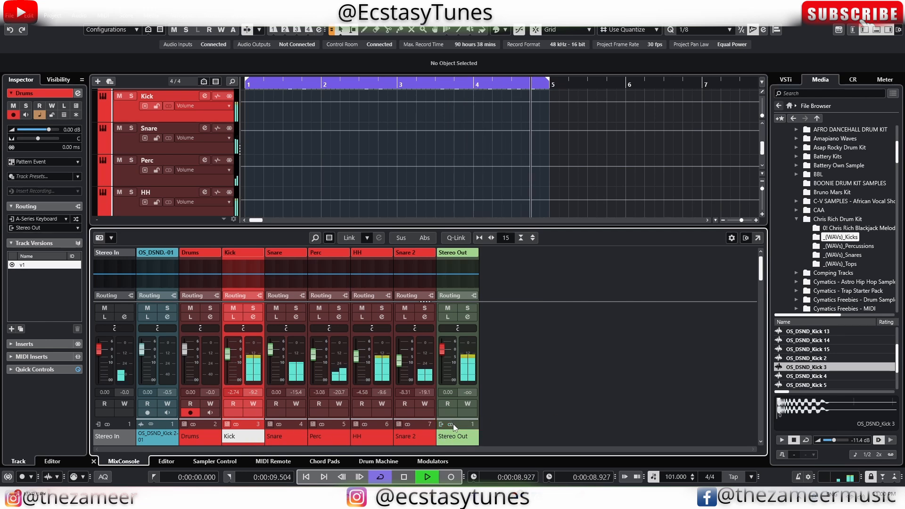
key(space)
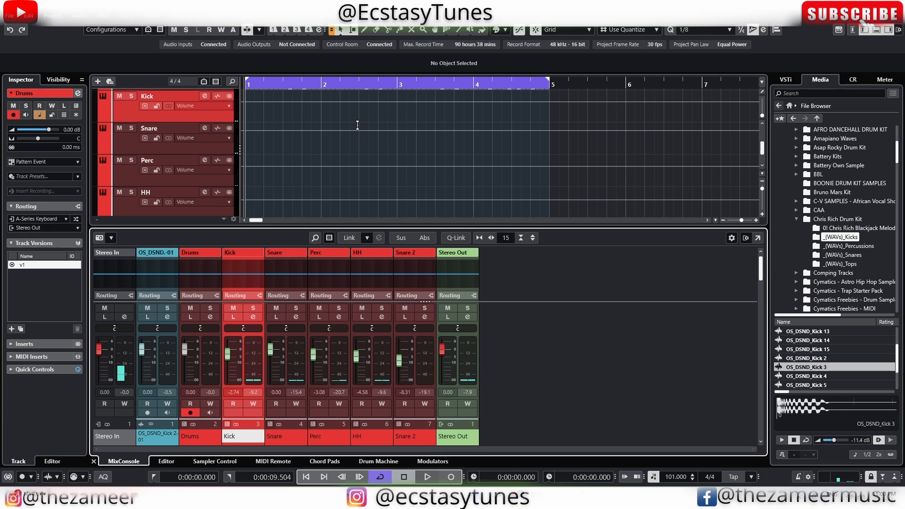
- Play back the beat while examining the level meters of the expanded output tracks, and collapse the Drums track
scroll(357, 124, down, 2)
click(220, 188)
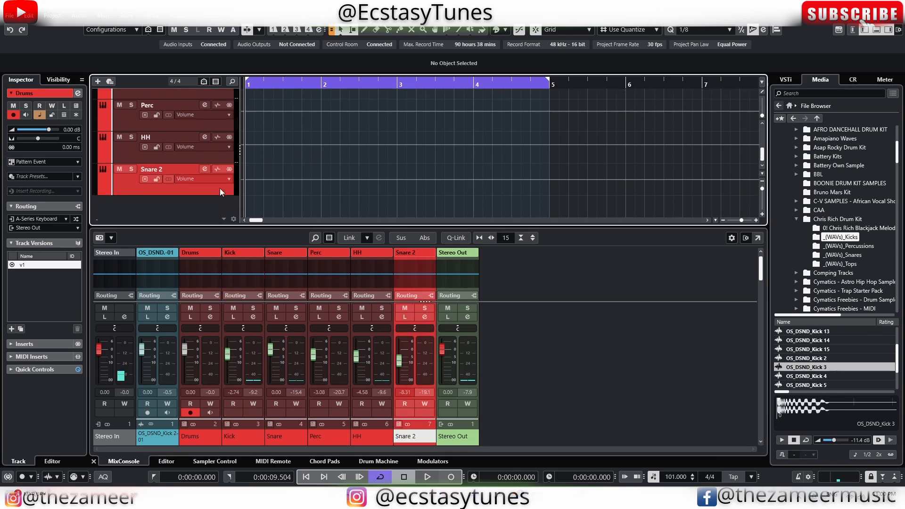
scroll(261, 175, up, 3)
key(space)
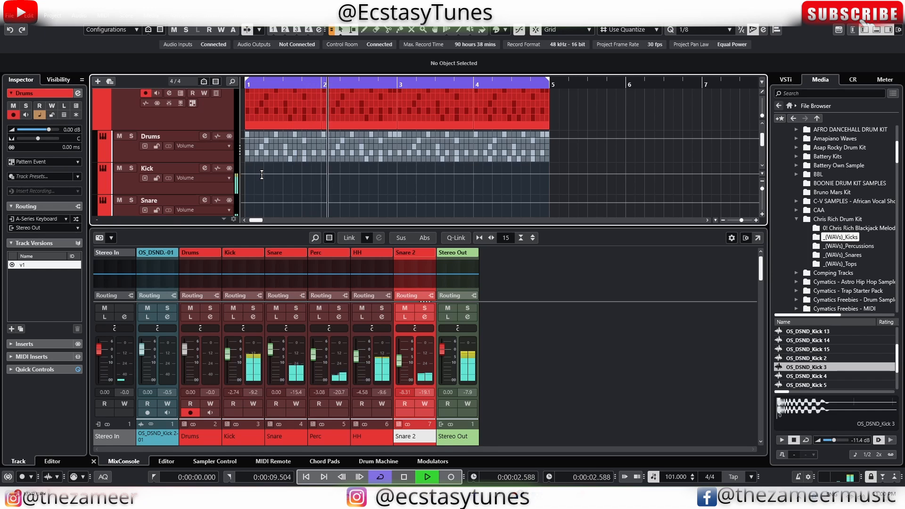
scroll(262, 174, down, 3)
scroll(262, 175, up, 3)
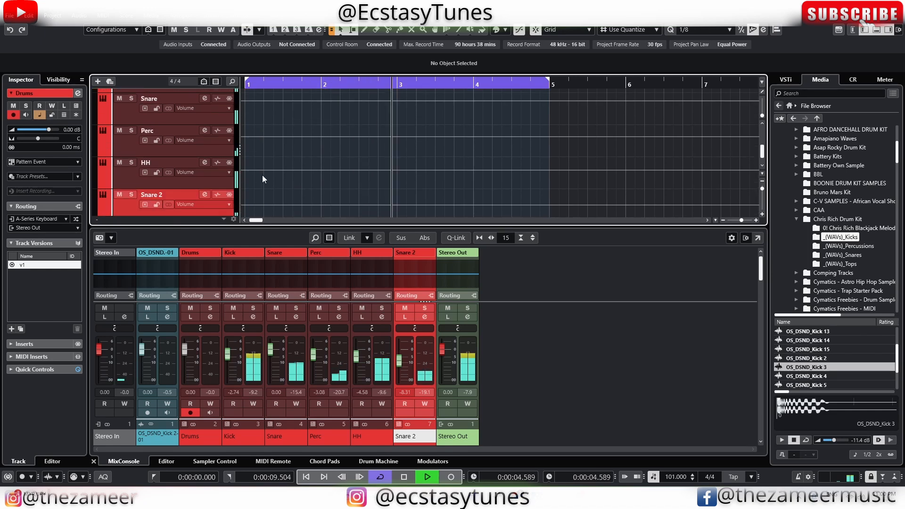
scroll(262, 174, down, 3)
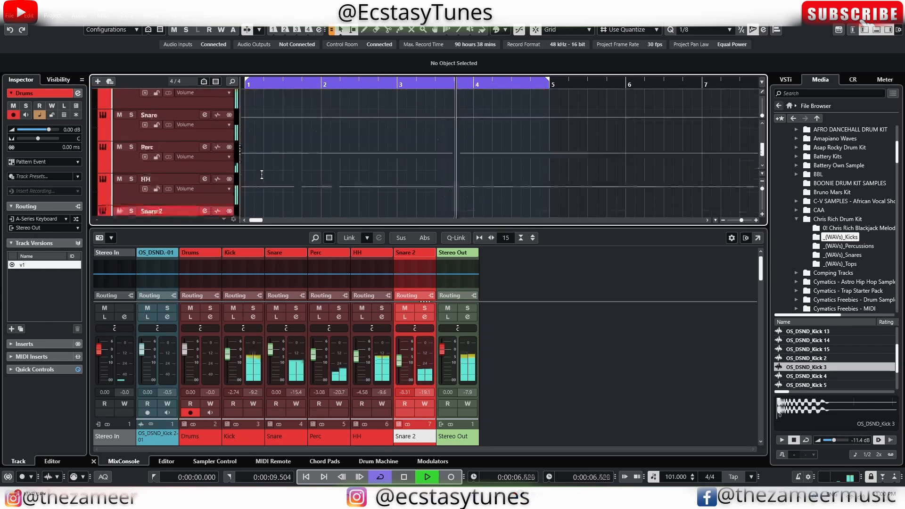
key(space)
scroll(464, 163, up, 3)
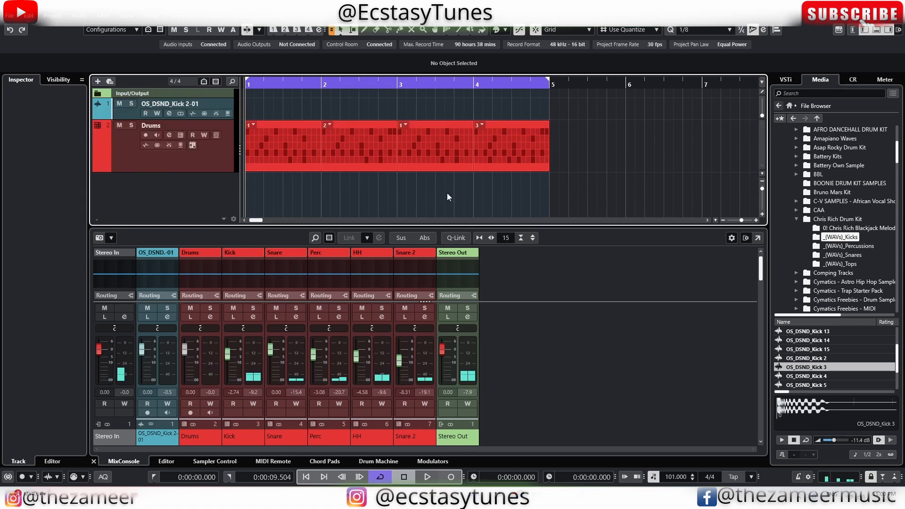
- Select the Drums track and its four pattern events, and lower the Snare channel's fader to -0.95
click(217, 159)
click(592, 157)
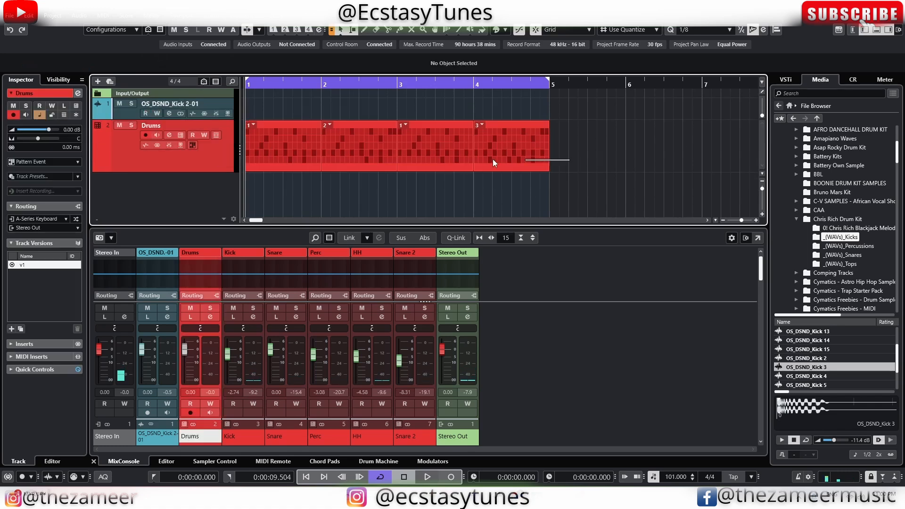
drag(492, 160, 452, 161)
click(606, 157)
click(202, 151)
scroll(409, 192, down, 1)
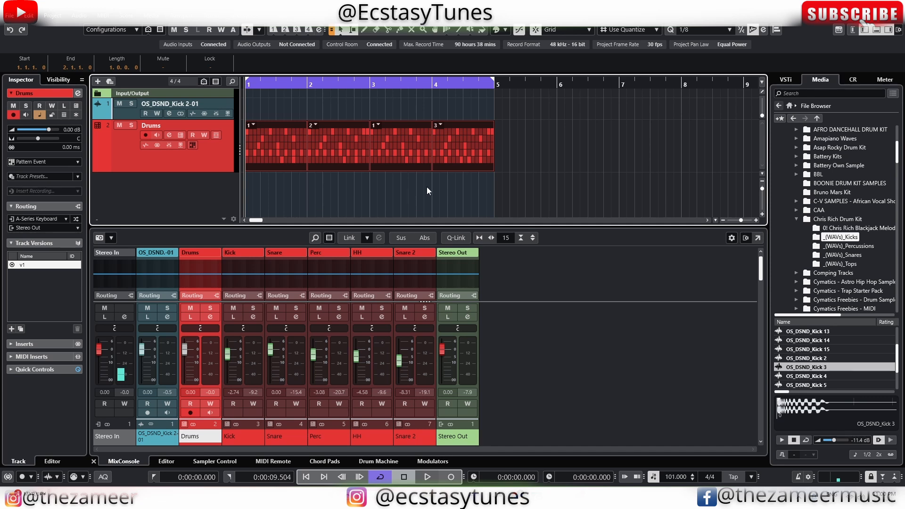
click(541, 168)
drag(507, 161, 243, 166)
drag(274, 348, 275, 351)
- Select the pattern event at bar 4 and review the editing commands available for it
drag(506, 160, 233, 159)
key(g)
key(g)
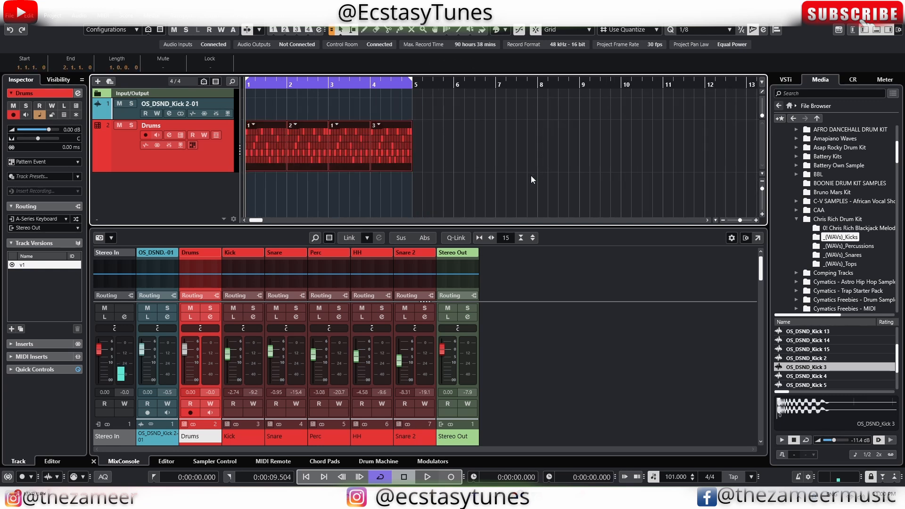
click(443, 168)
click(388, 167)
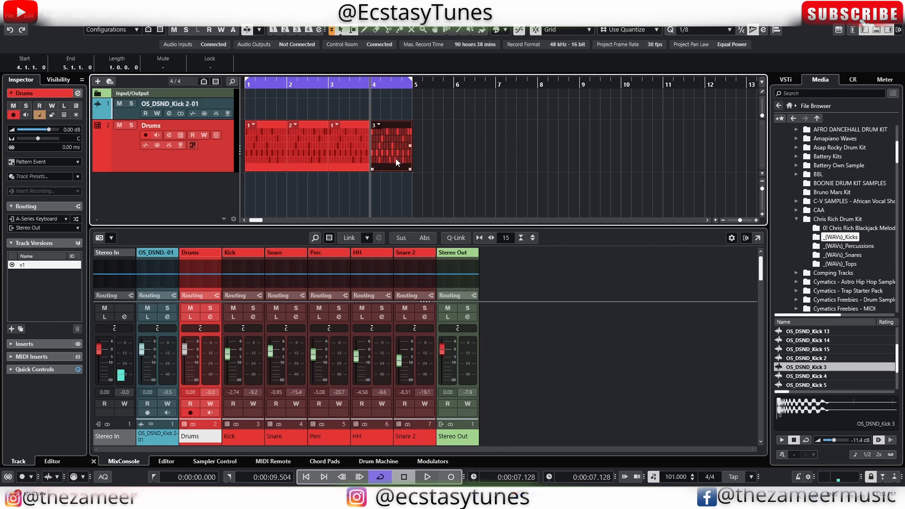
right_click(395, 159)
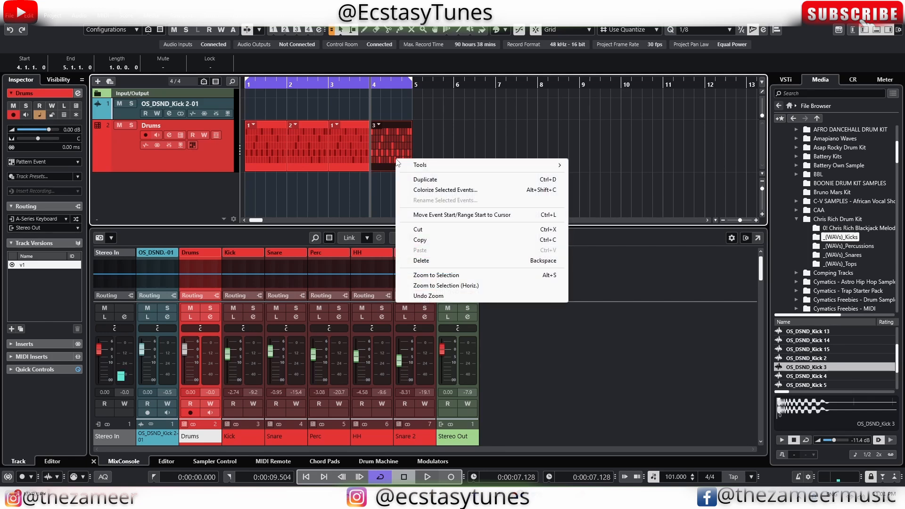
click(448, 154)
click(425, 151)
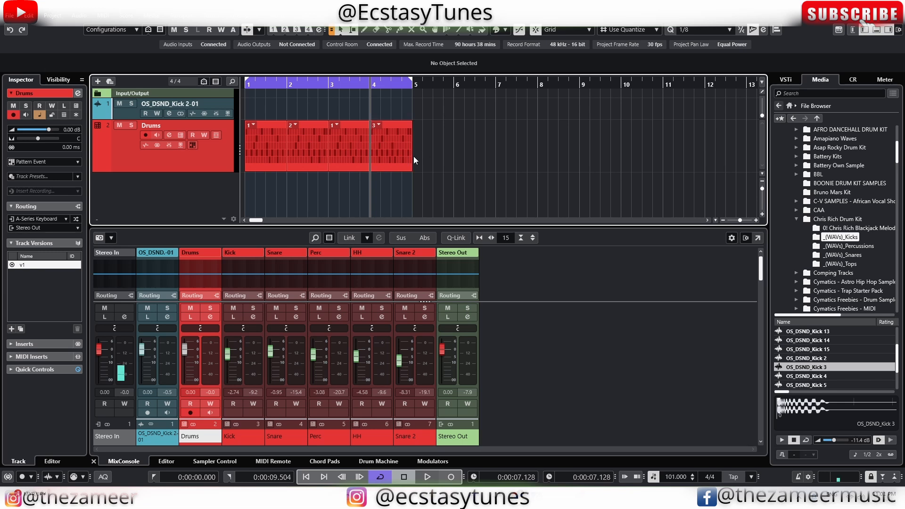
- Convert the pattern 3 event at bar 4 of the Drums track to a MIDI part
click(408, 157)
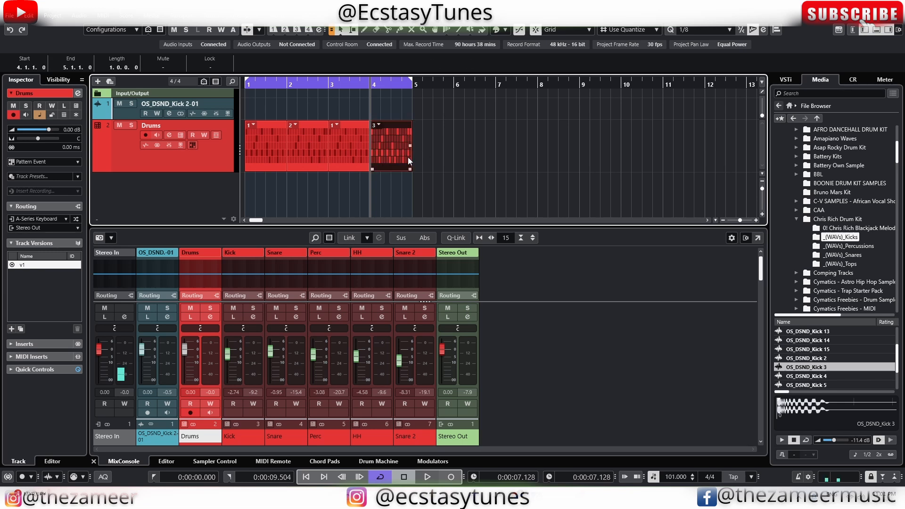
click(378, 125)
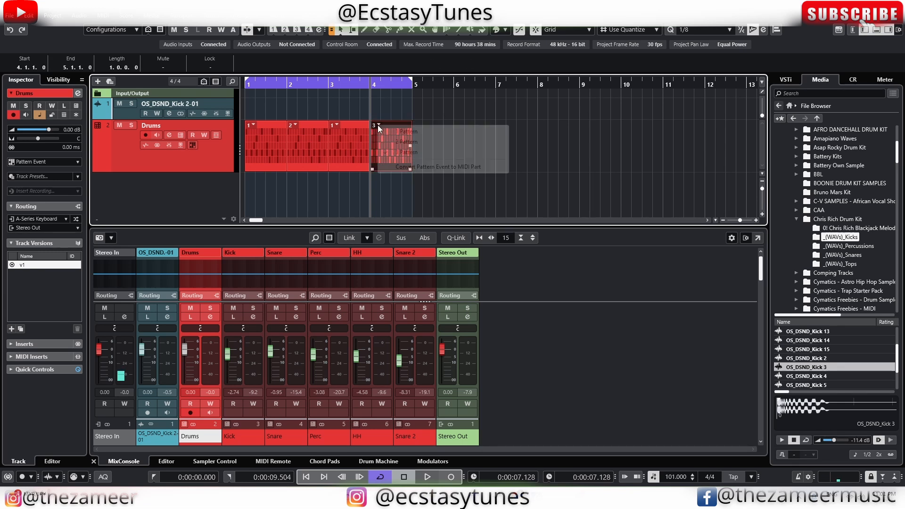
click(418, 169)
scroll(408, 180, up, 3)
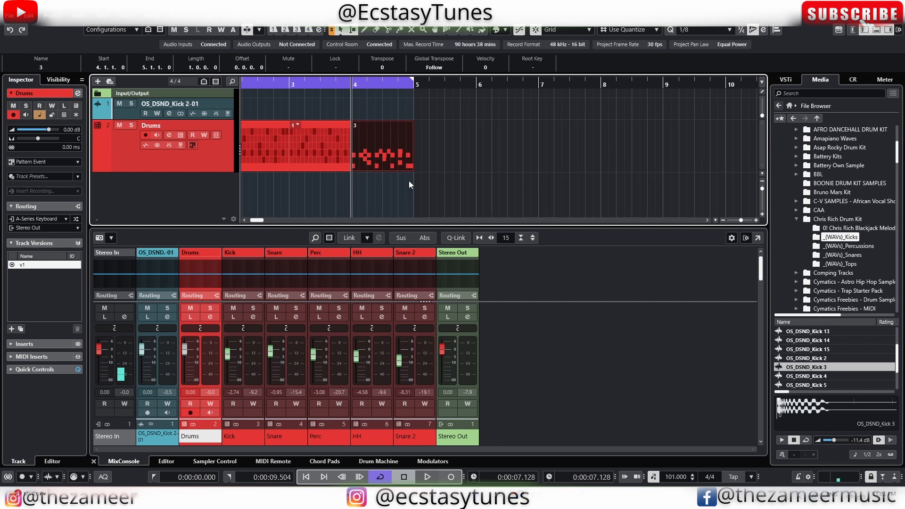
- Render the bar 4 MIDI part in place as separate events, with processing set to Channel Settings
right_click(395, 155)
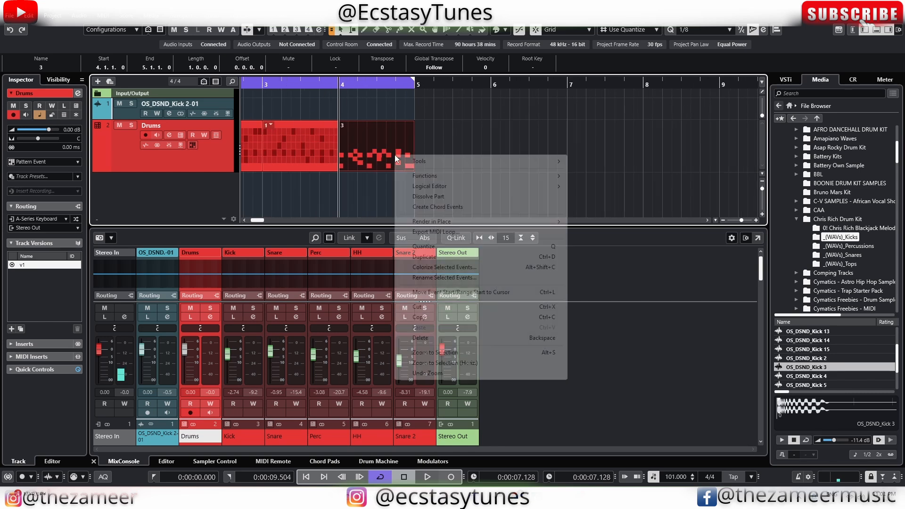
mouse_move(443, 224)
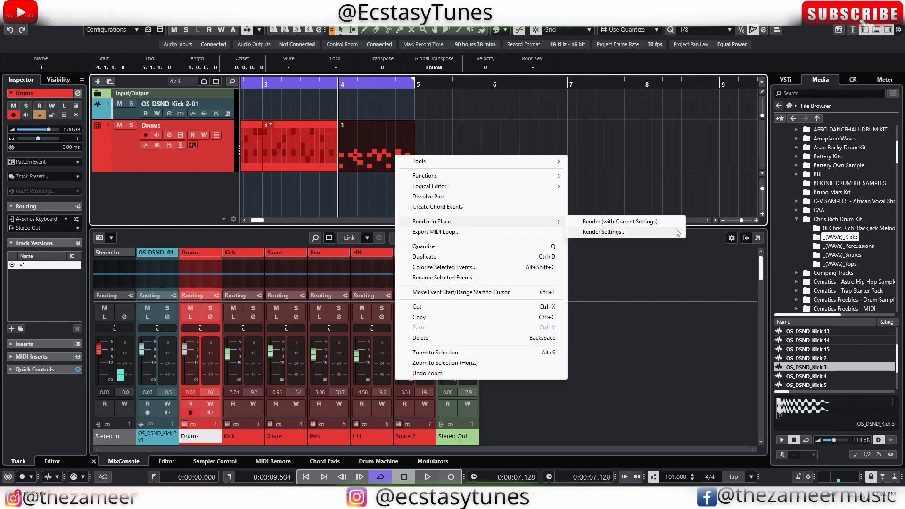
click(608, 232)
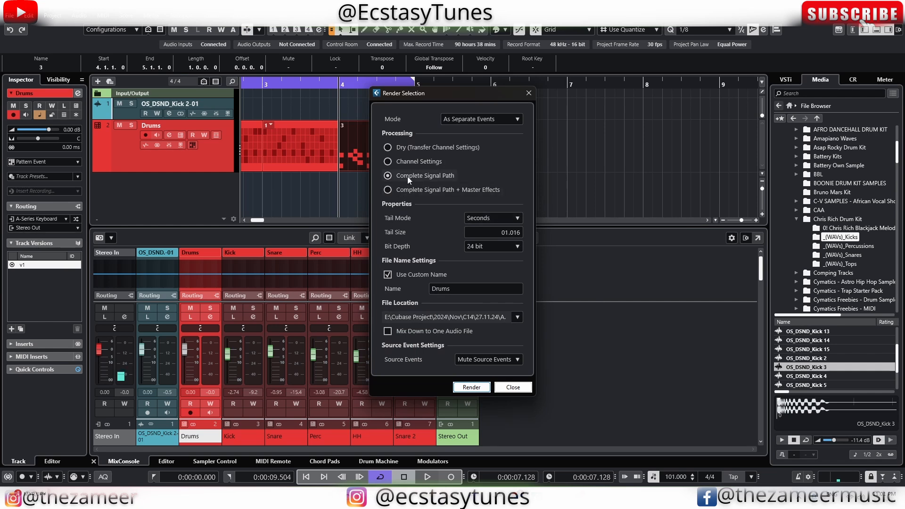
click(415, 162)
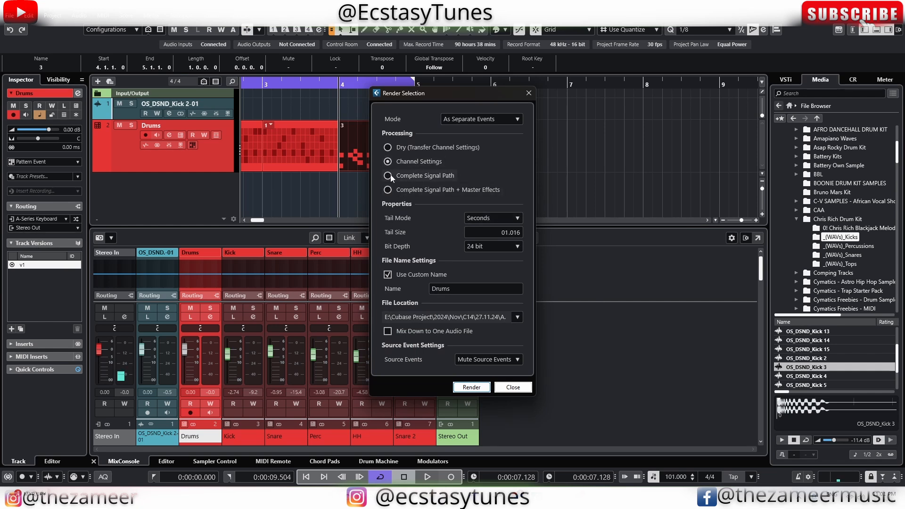
click(479, 389)
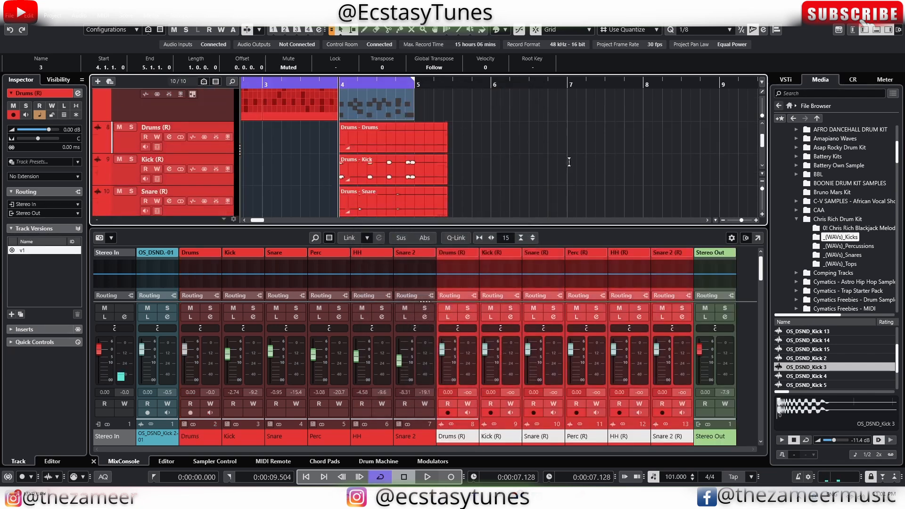
- Examine the rendered Drums, Kick, Snare, Perc, HH and Snare 2 audio tracks and their events
scroll(567, 165, down, 5)
scroll(564, 172, up, 6)
scroll(556, 176, down, 2)
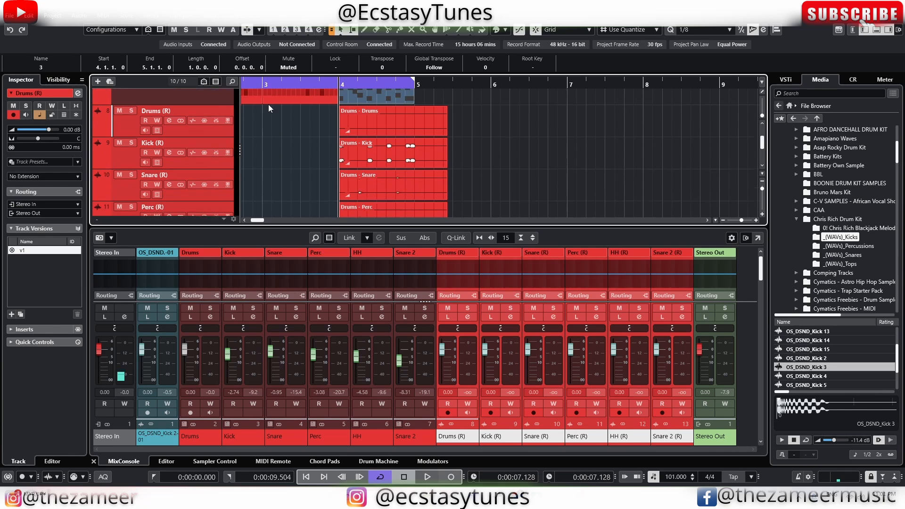
click(403, 132)
scroll(419, 160, down, 2)
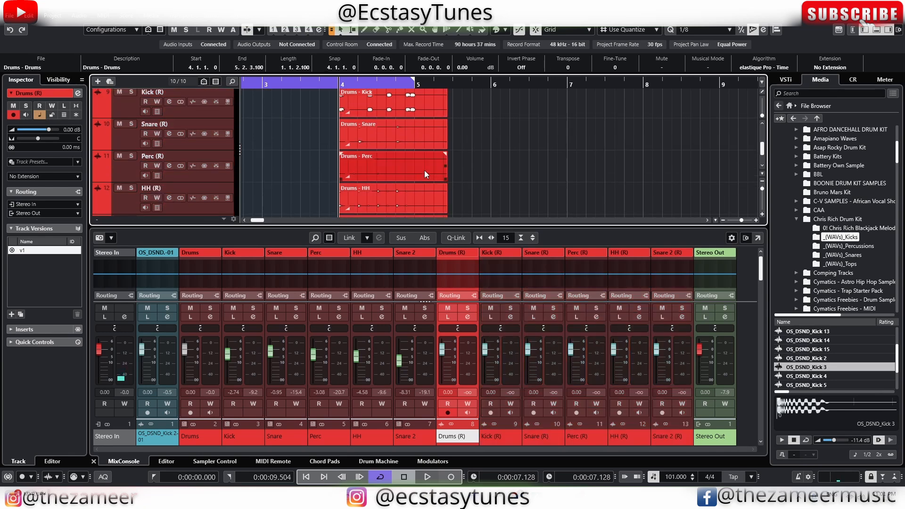
scroll(425, 174, down, 2)
click(391, 185)
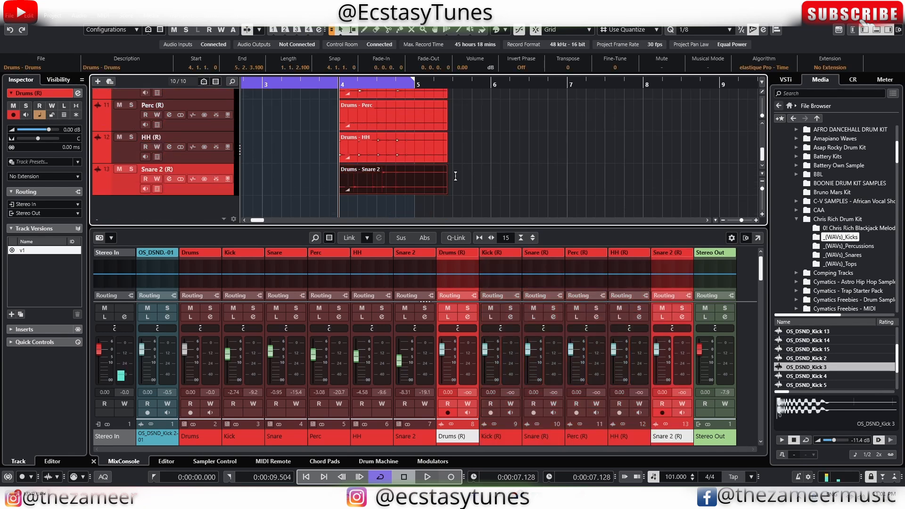
scroll(329, 160, up, 3)
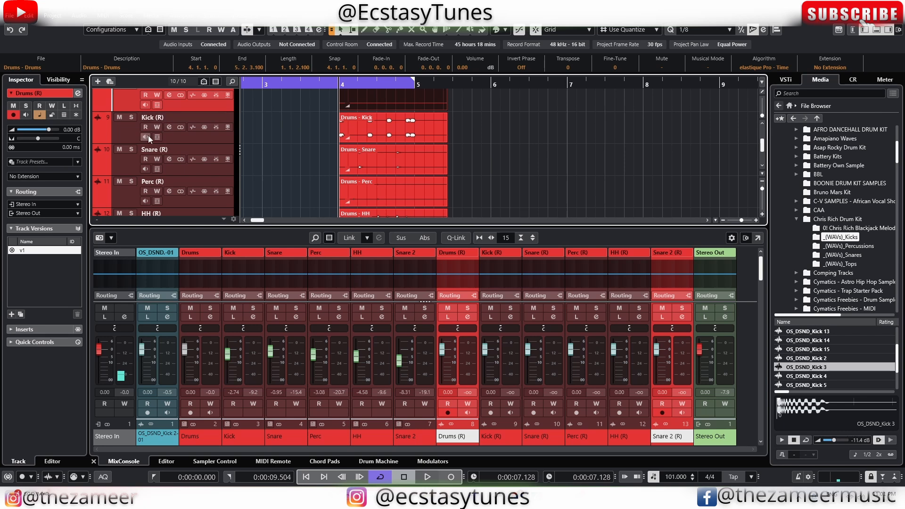
- Raise the rendered Snare event's volume to 2 dB
click(419, 141)
click(415, 160)
scroll(286, 159, down, 1)
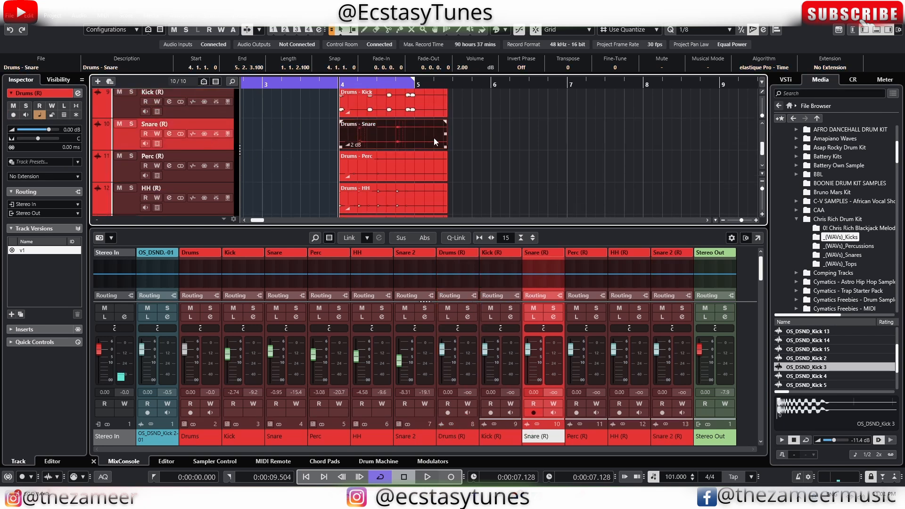
click(498, 129)
- Select the rendered Kick event and play back the rendered drum tracks from bar 4
click(414, 114)
key(space)
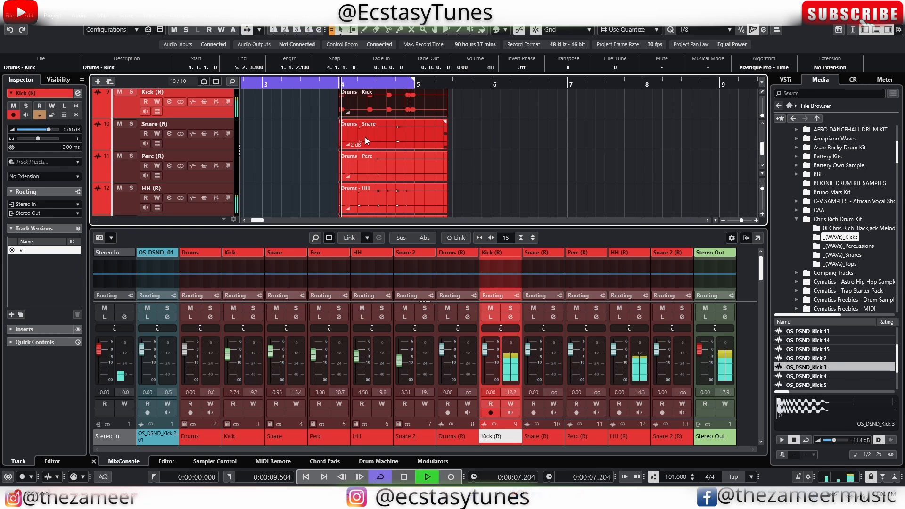
scroll(525, 145, up, 3)
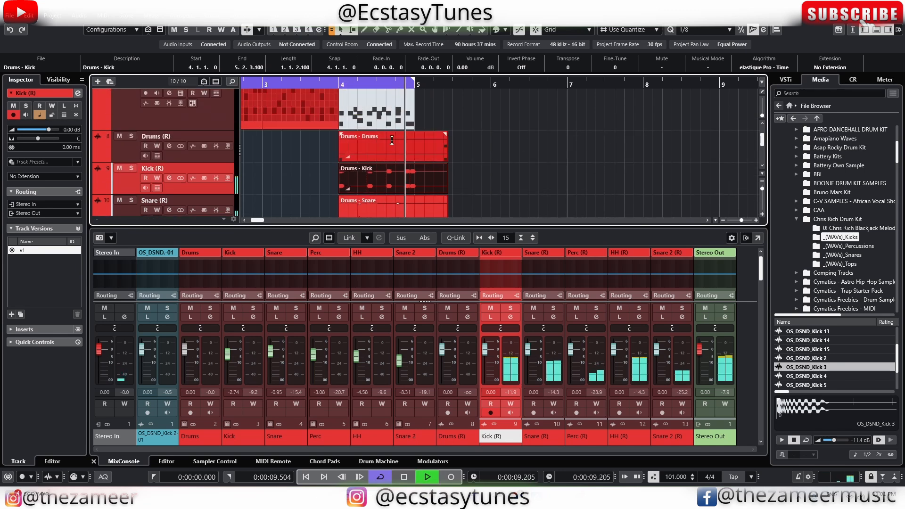
key(space)
- Compare the source MIDI part at bar 4 with the rendered events, and play the arrangement from bar 1
click(524, 120)
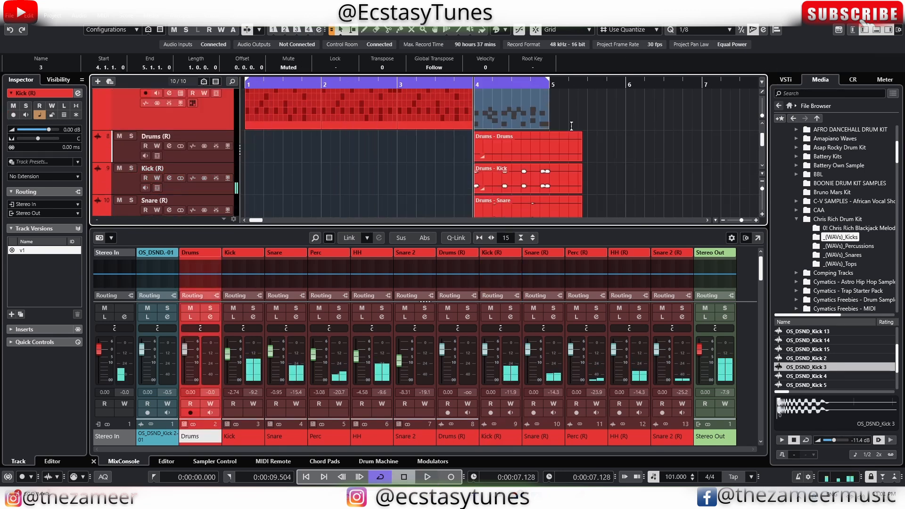
scroll(570, 126, up, 2)
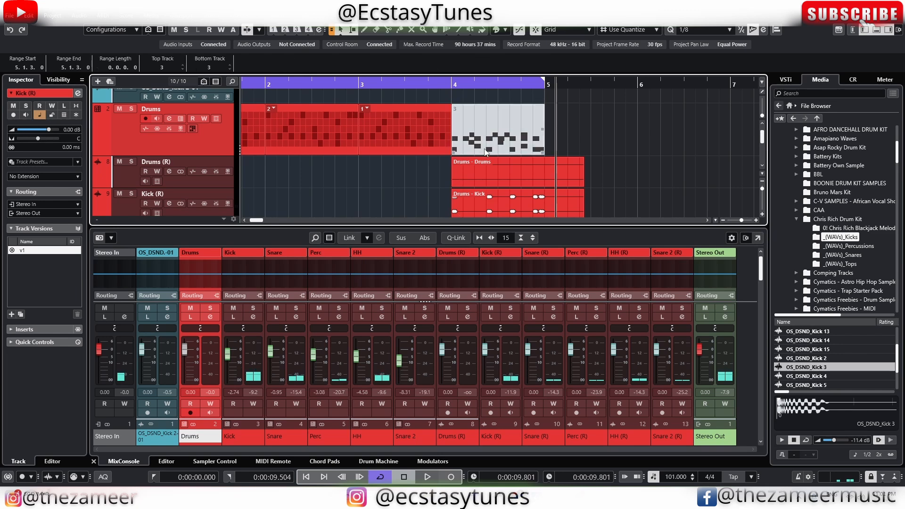
scroll(560, 137, down, 2)
scroll(565, 142, down, 4)
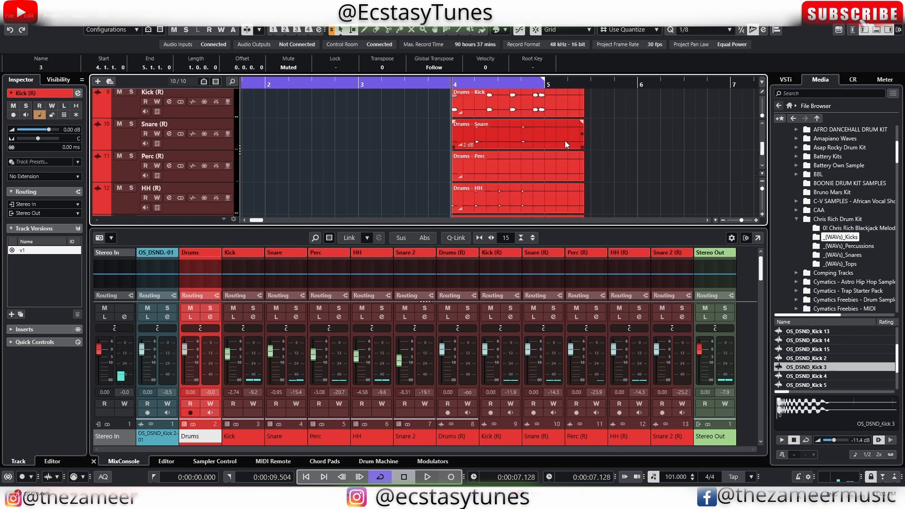
scroll(563, 144, up, 8)
scroll(561, 146, down, 1)
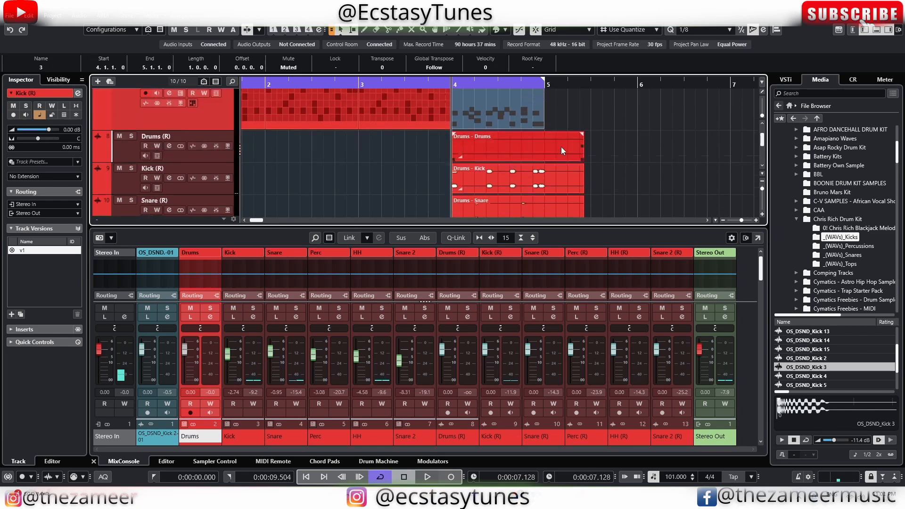
key(space)
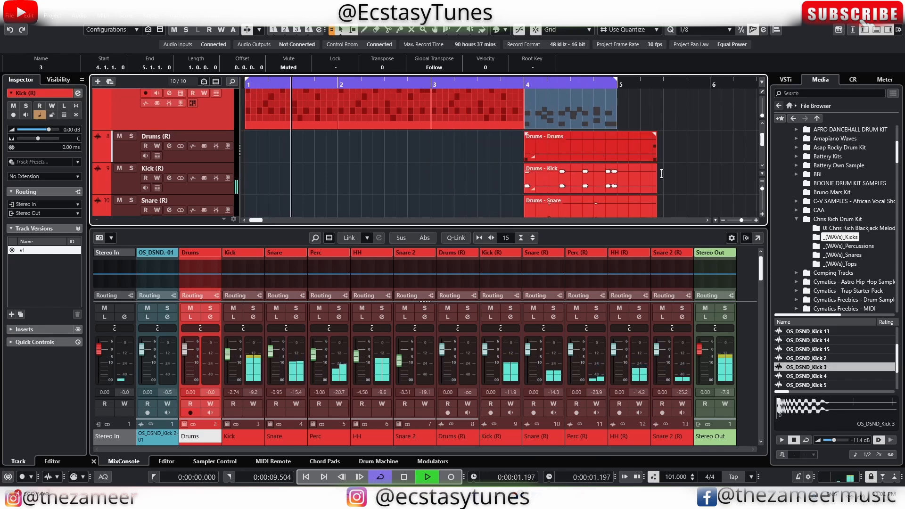
scroll(561, 156, down, 5)
scroll(693, 183, up, 4)
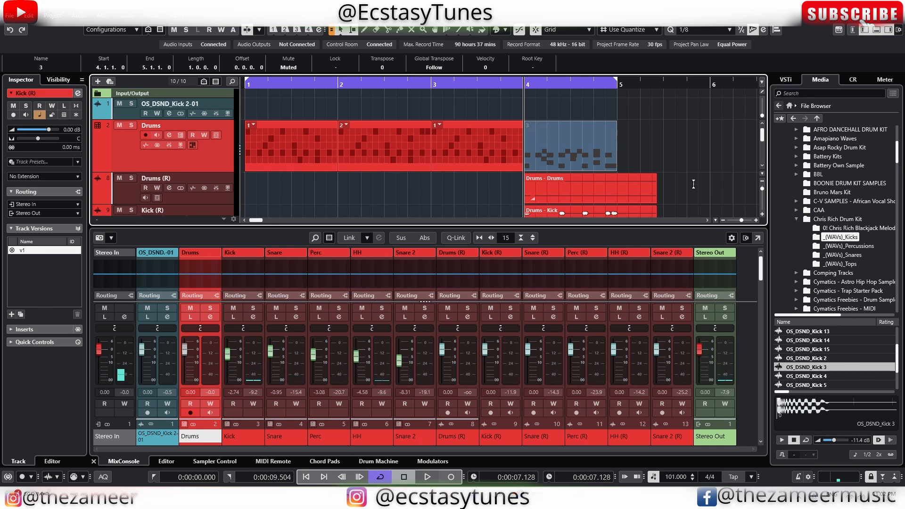
- Select the rendered Kick event and look over all the rendered tracks down to Snare 2
scroll(693, 185, down, 3)
click(636, 147)
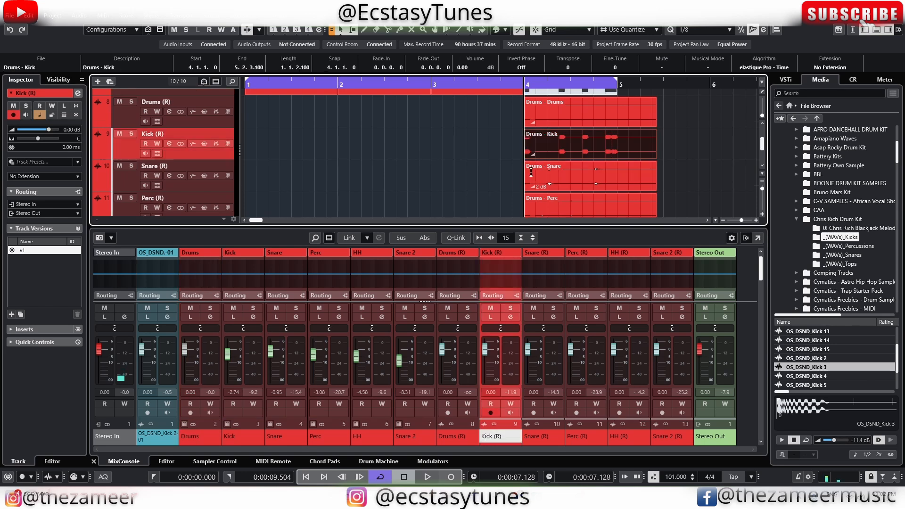
scroll(646, 177, down, 2)
scroll(661, 174, up, 4)
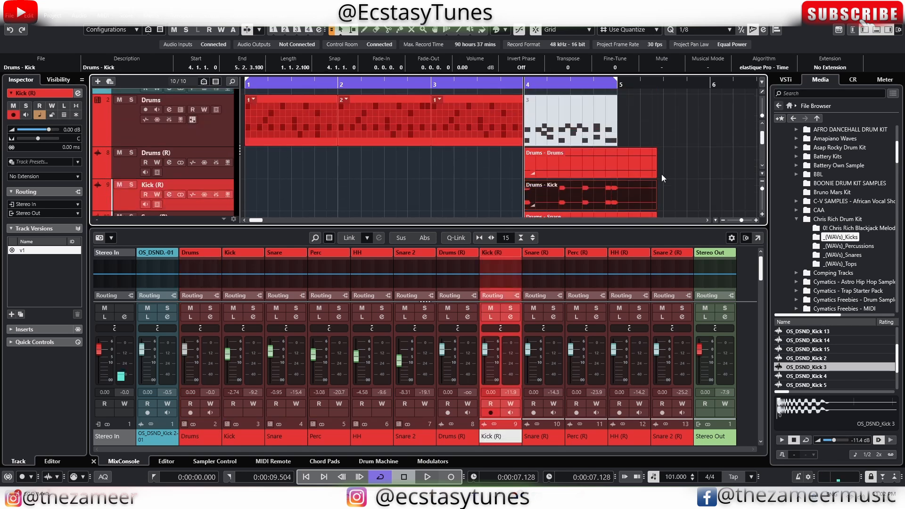
scroll(662, 173, down, 6)
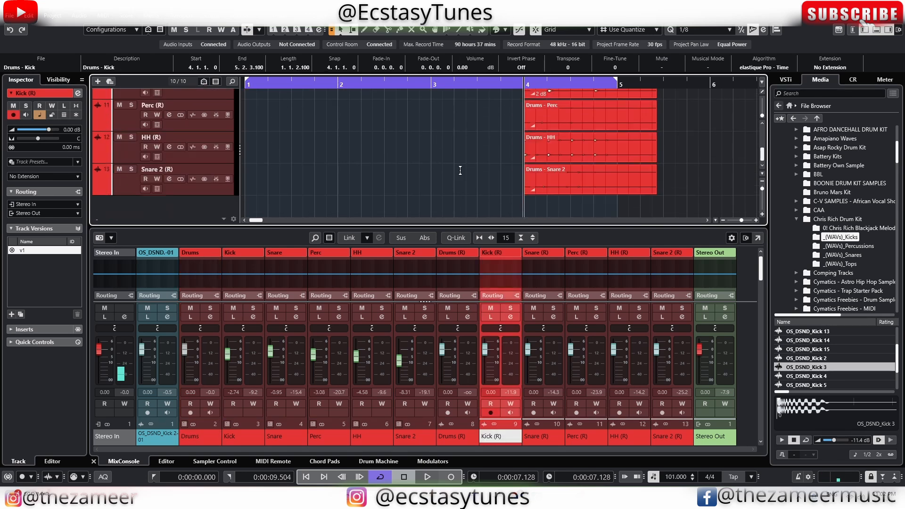